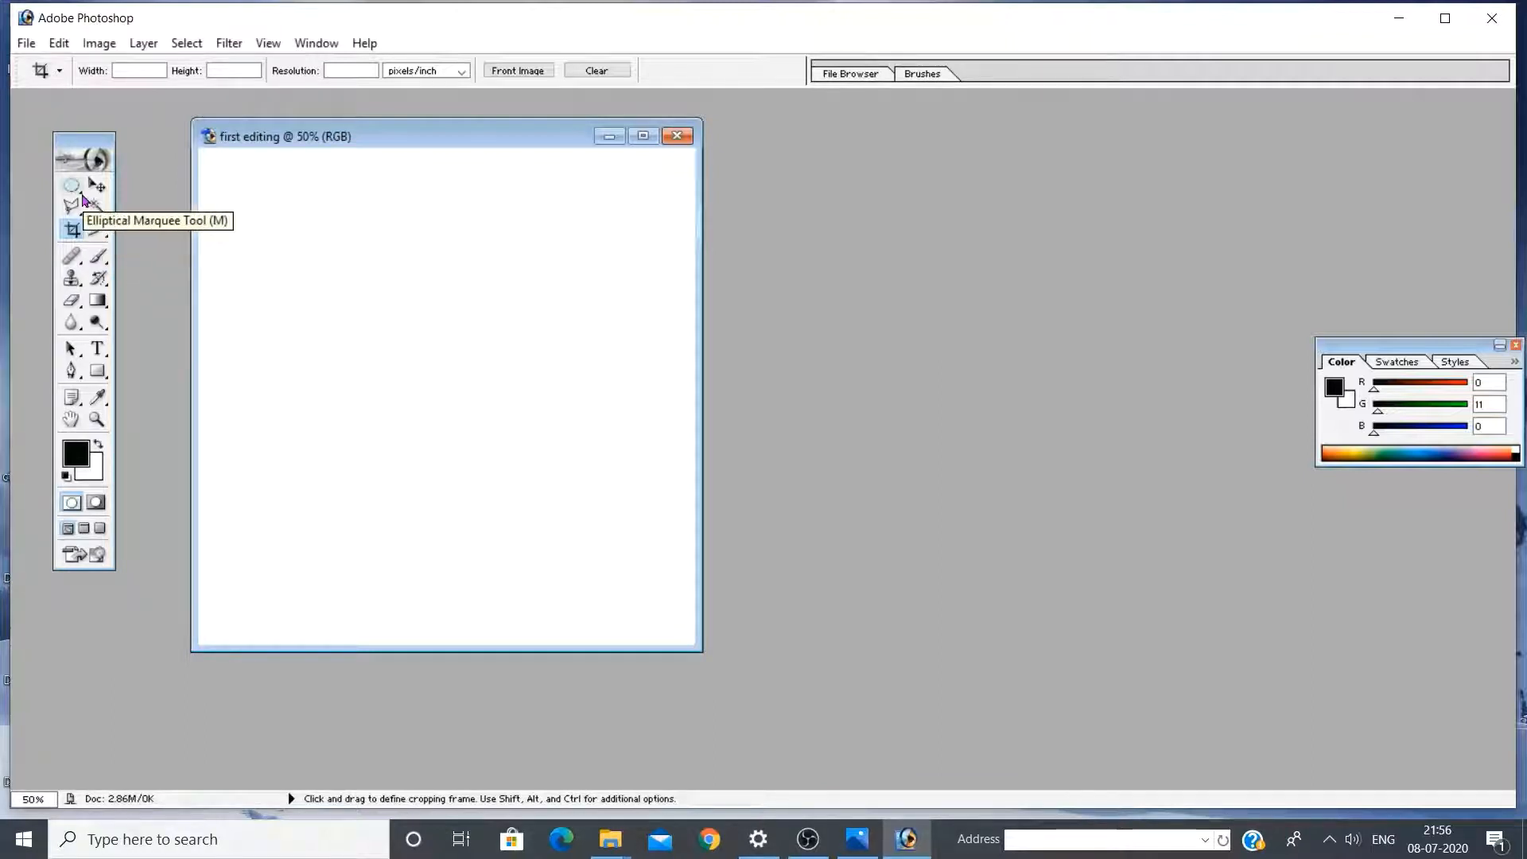
Switch the marquee to the Single Column Marquee Tool
{"action": "left_click", "coordinate": [83, 198]}
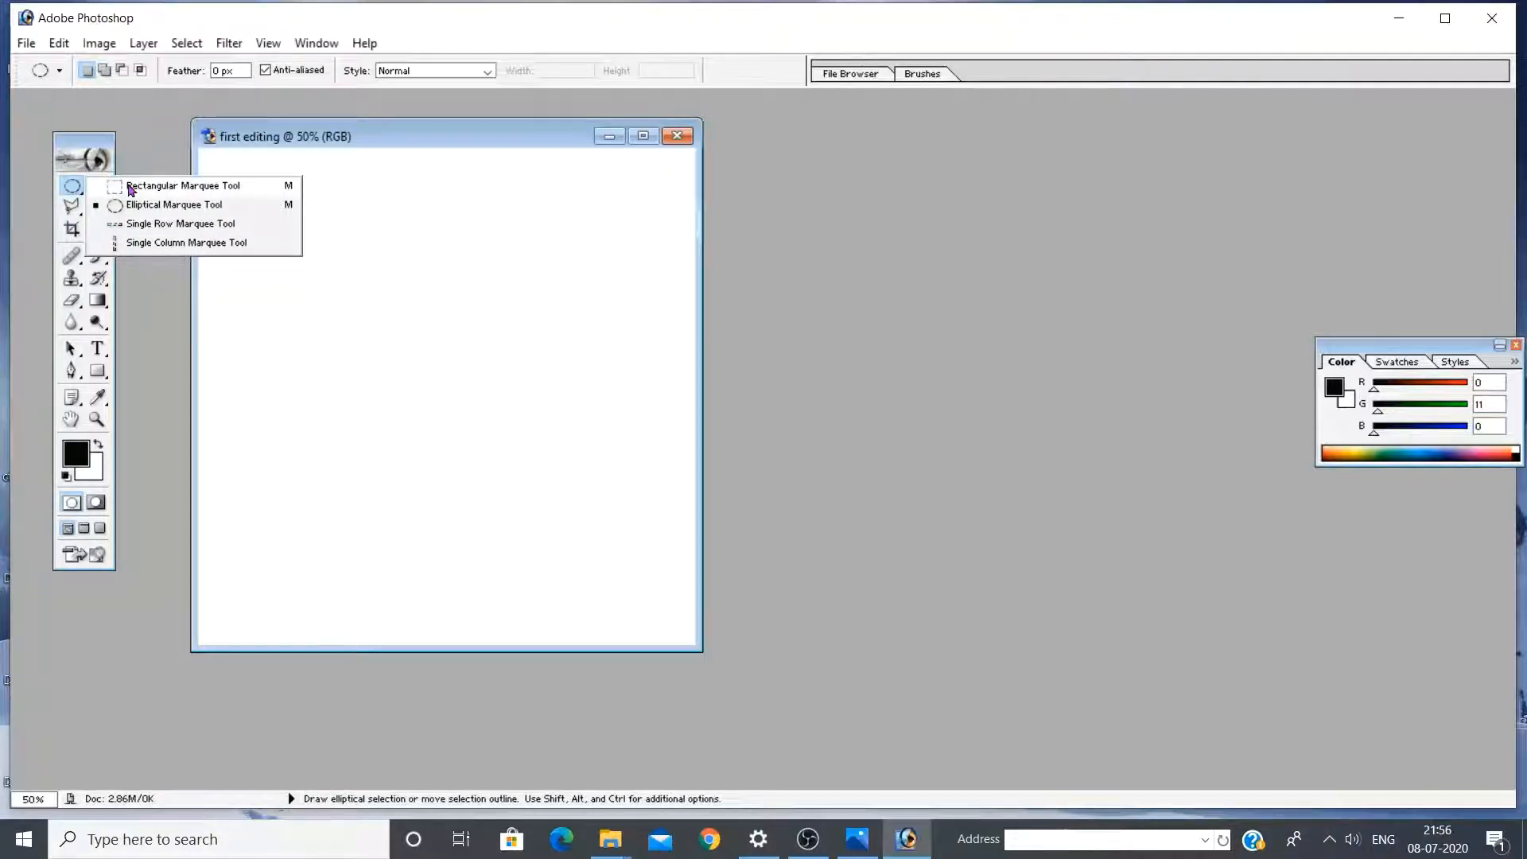
{"action": "left_click", "coordinate": [160, 244]}
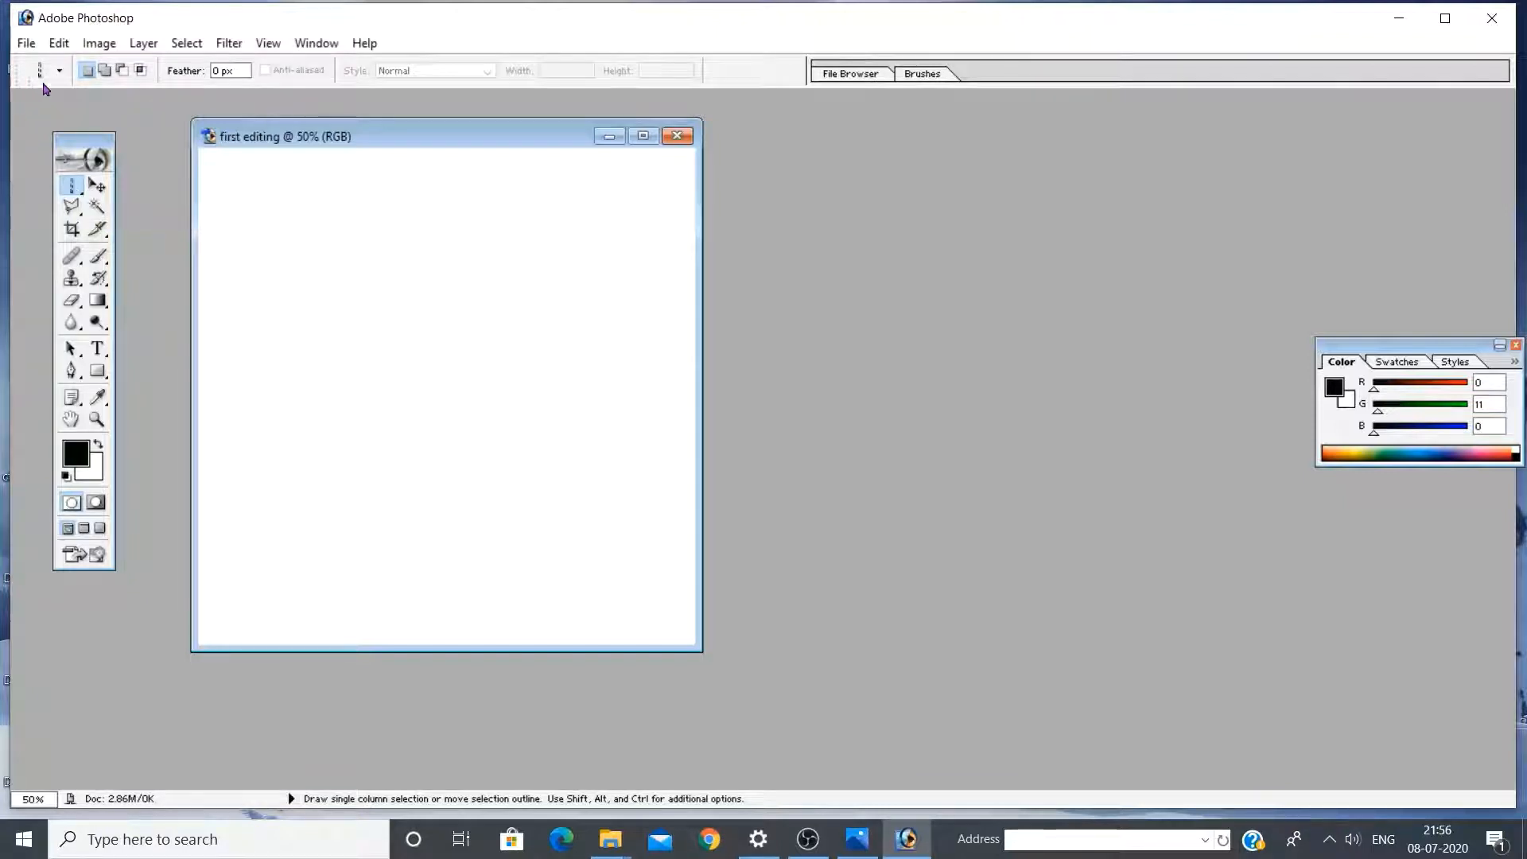
Open penguin.png from the Pictures folder and place its window beside the first editing document
{"action": "left_click", "coordinate": [28, 45]}
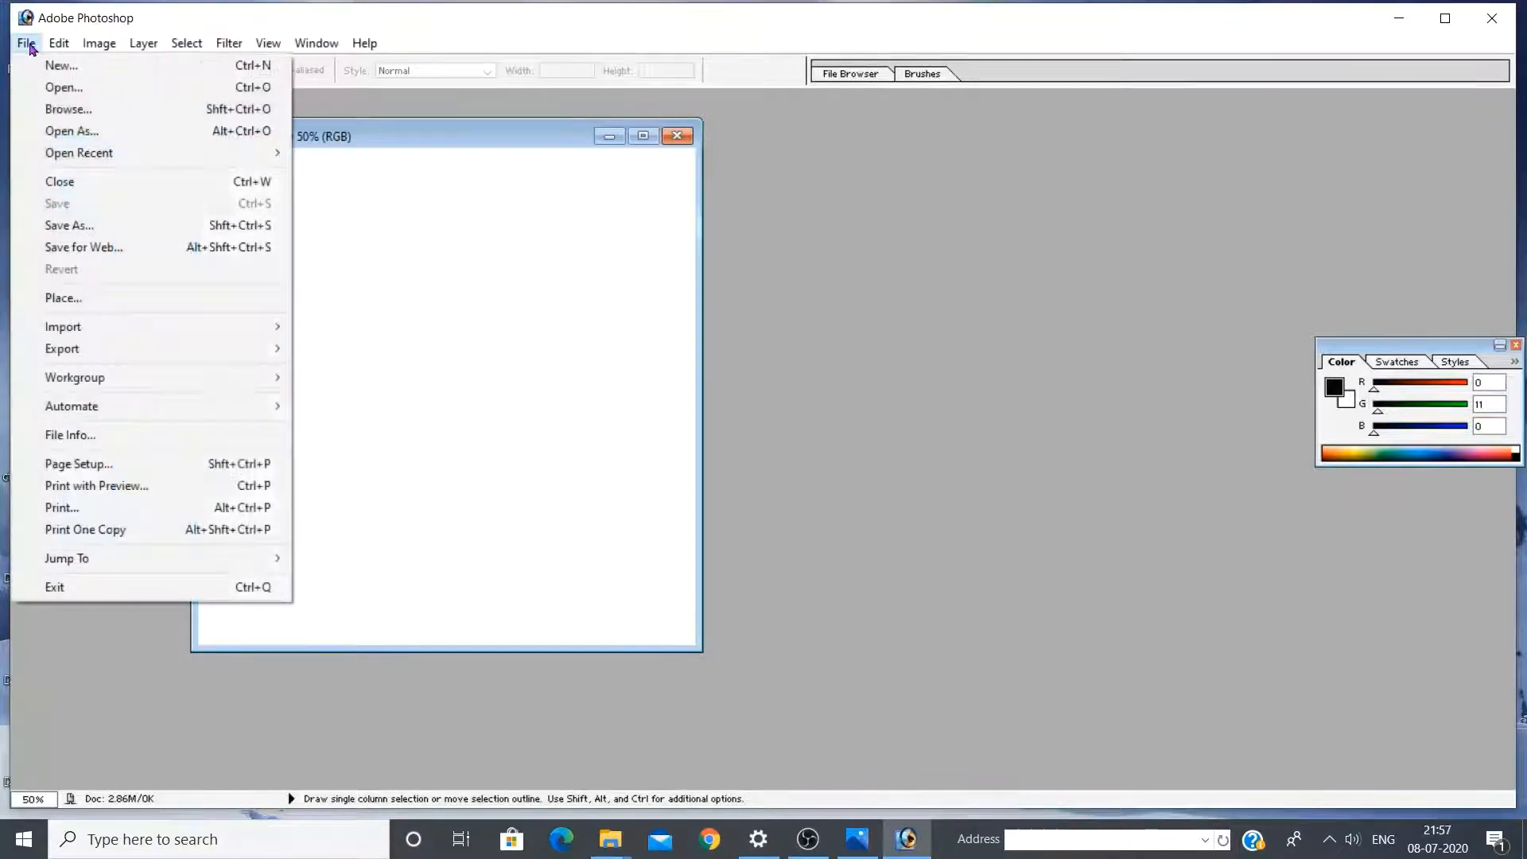
{"action": "left_click", "coordinate": [59, 88]}
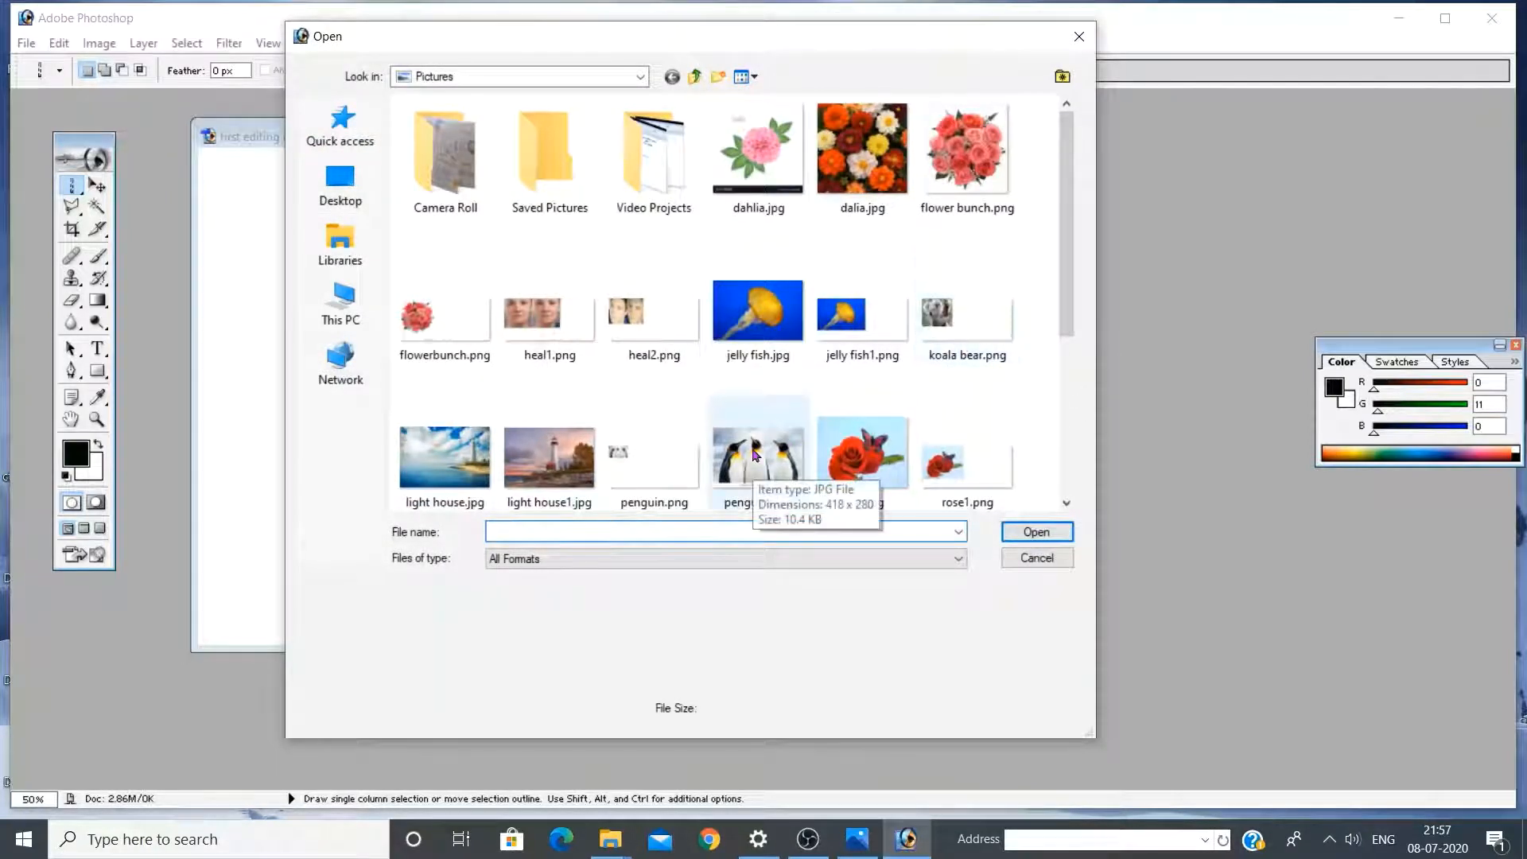
{"action": "left_click", "coordinate": [654, 461]}
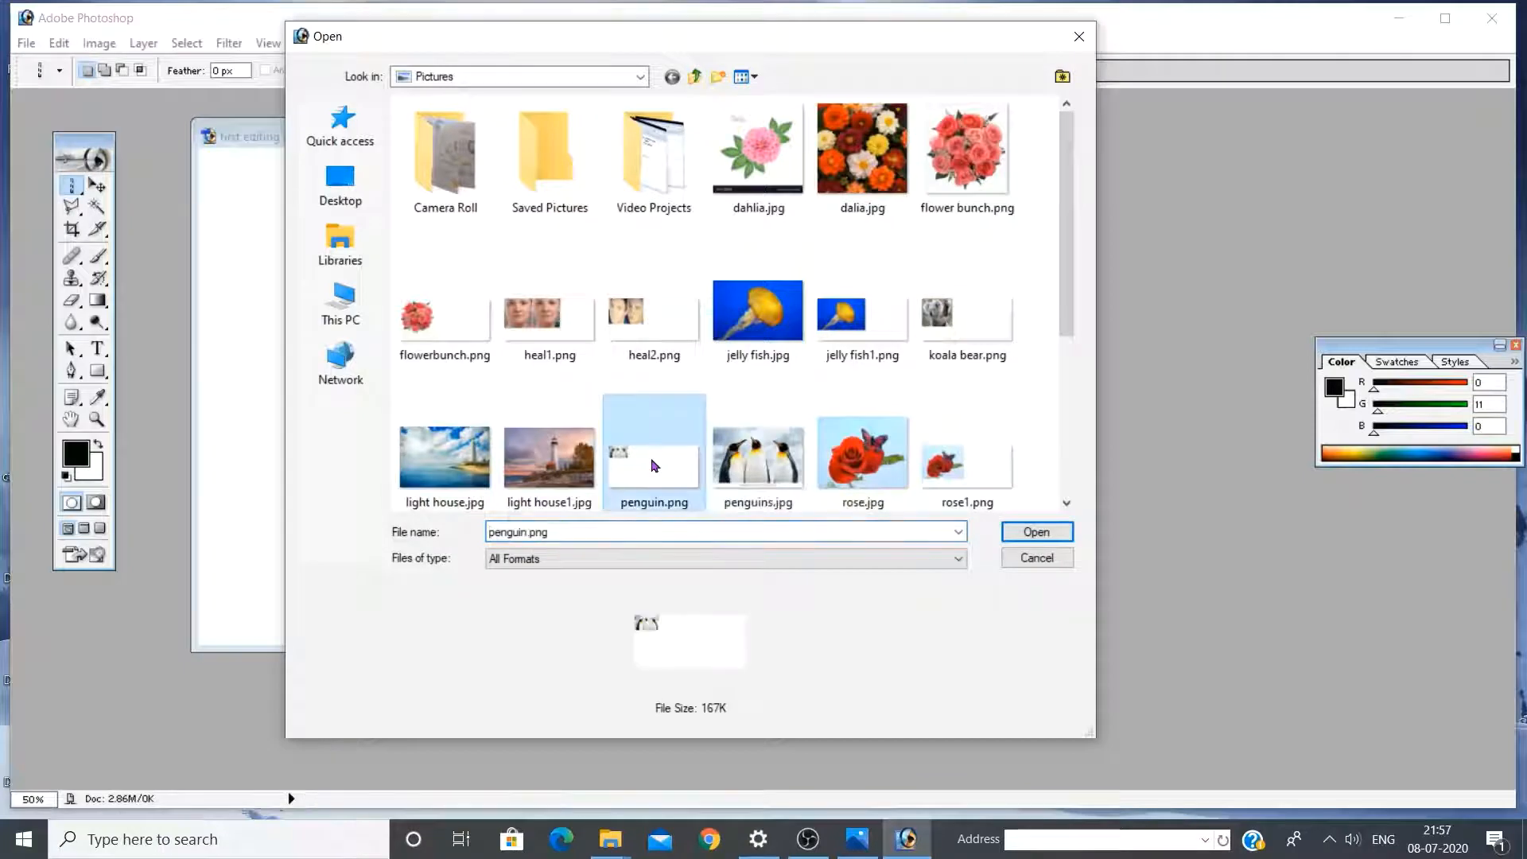
{"action": "left_click", "coordinate": [1028, 534]}
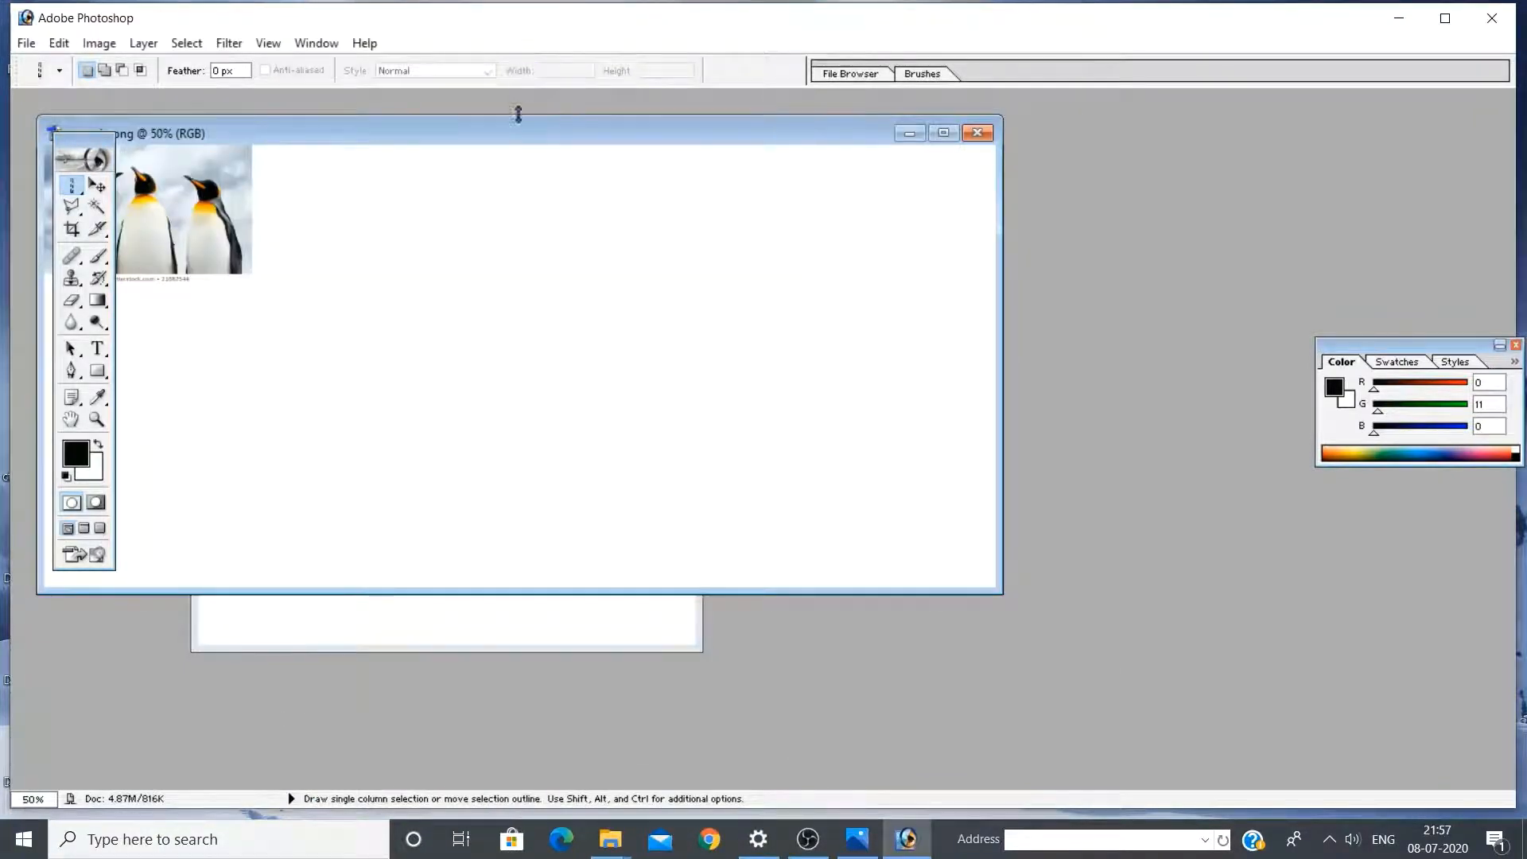
{"action": "left_click_drag", "start_coordinate": [517, 133], "coordinate": [1223, 200]}
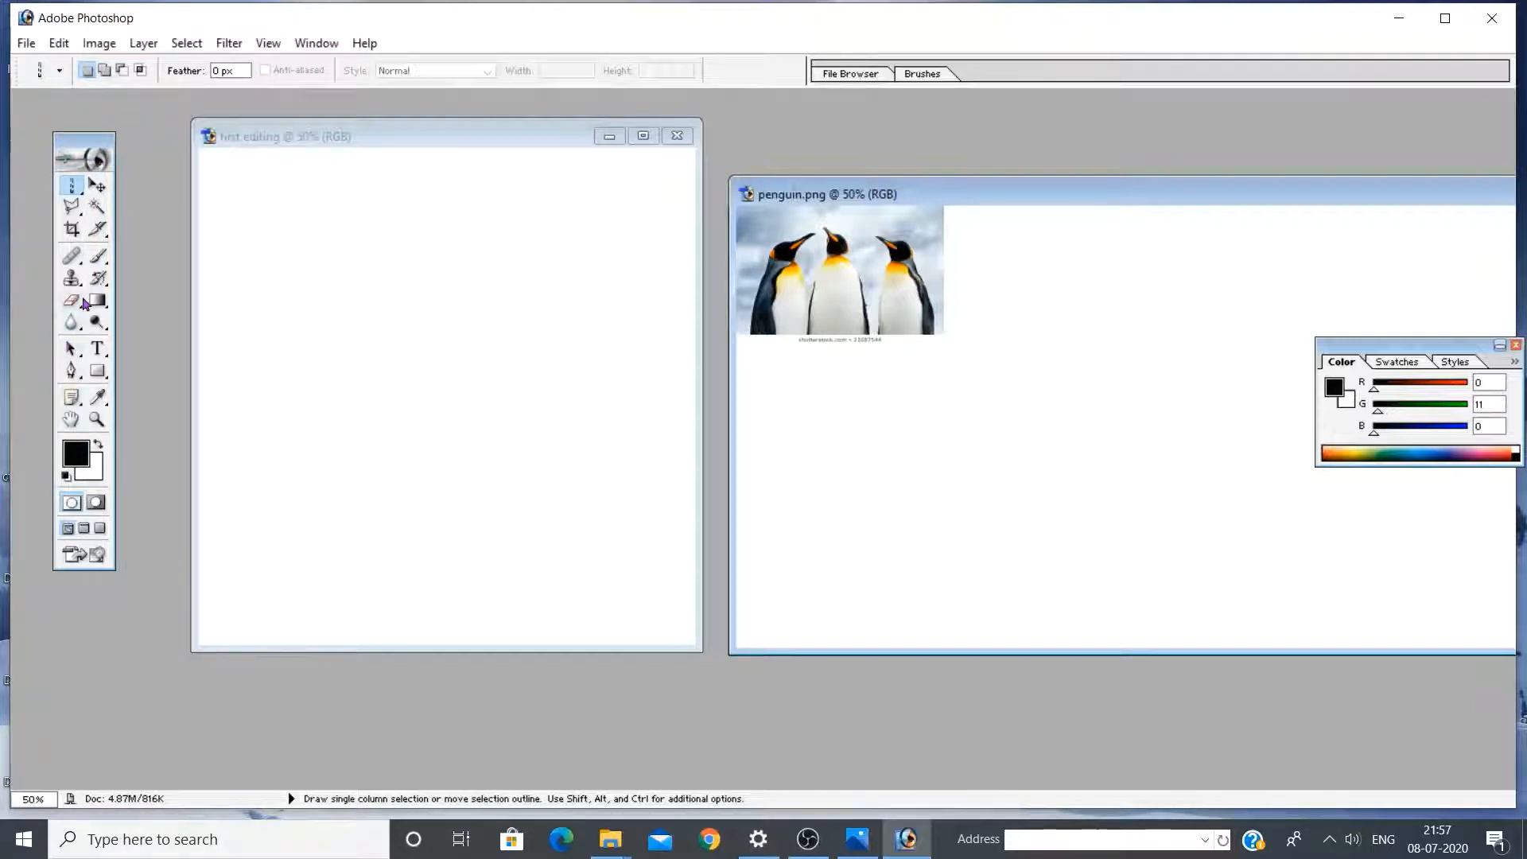
Select the two left penguins with the Rectangular Marquee Tool and copy them into the upper-left area of the first editing canvas
{"action": "right_click", "coordinate": [81, 196]}
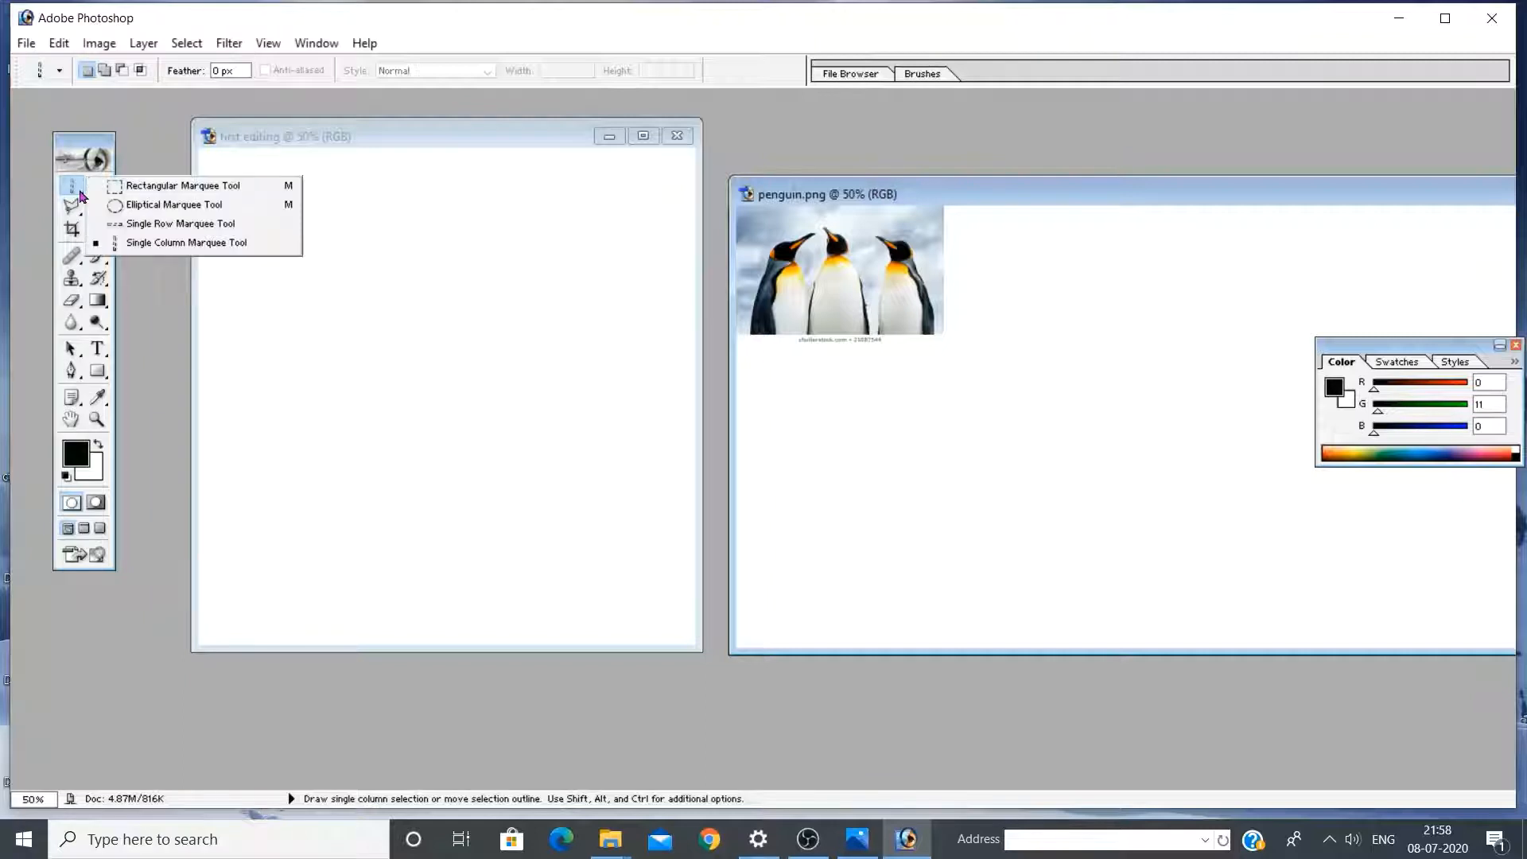
{"action": "left_click", "coordinate": [151, 191]}
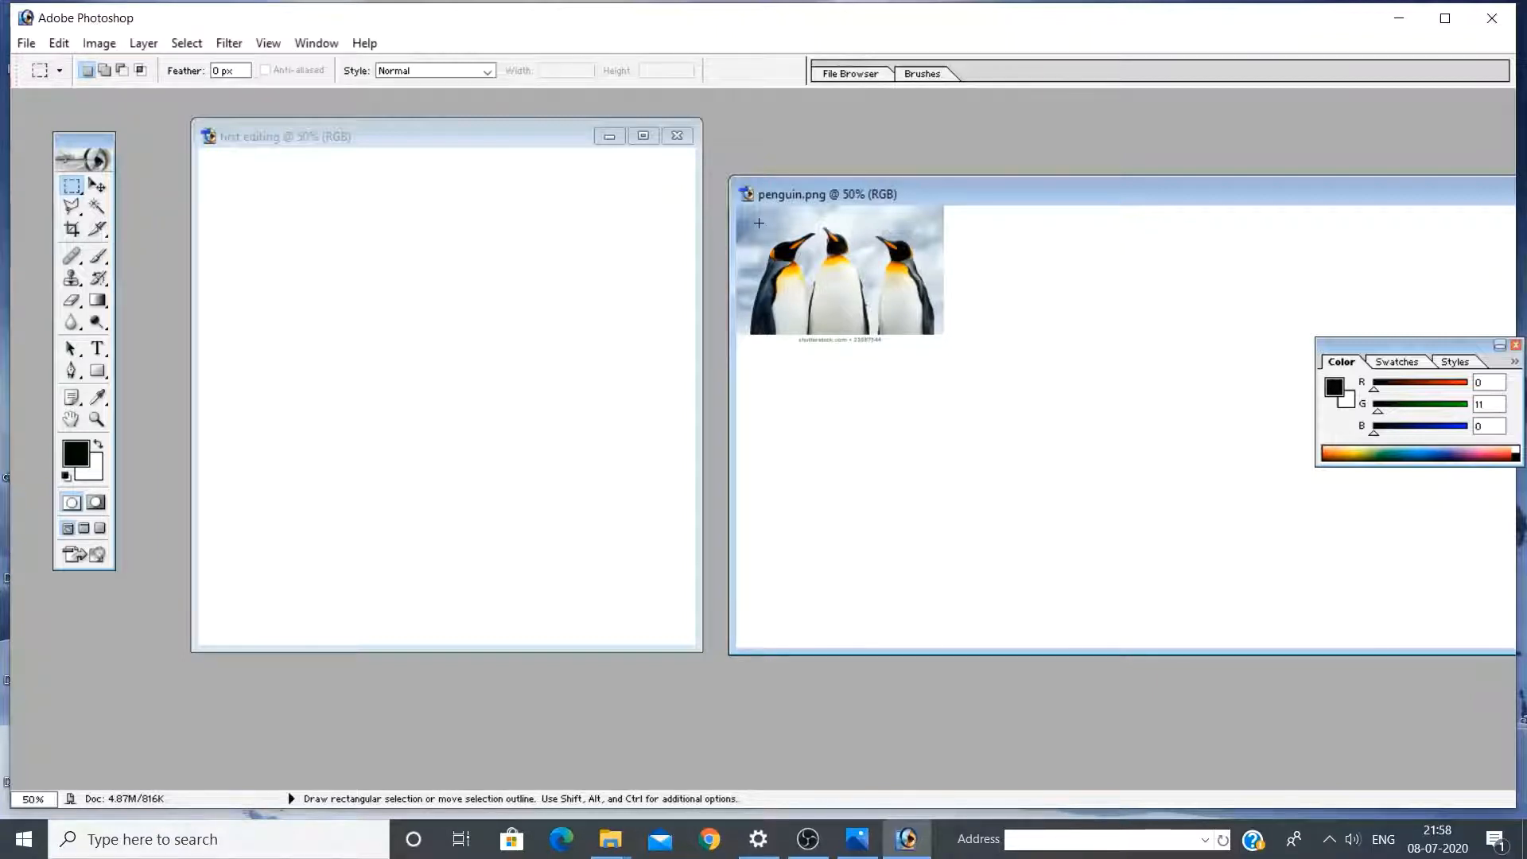
{"action": "left_click_drag", "start_coordinate": [759, 223], "coordinate": [861, 334]}
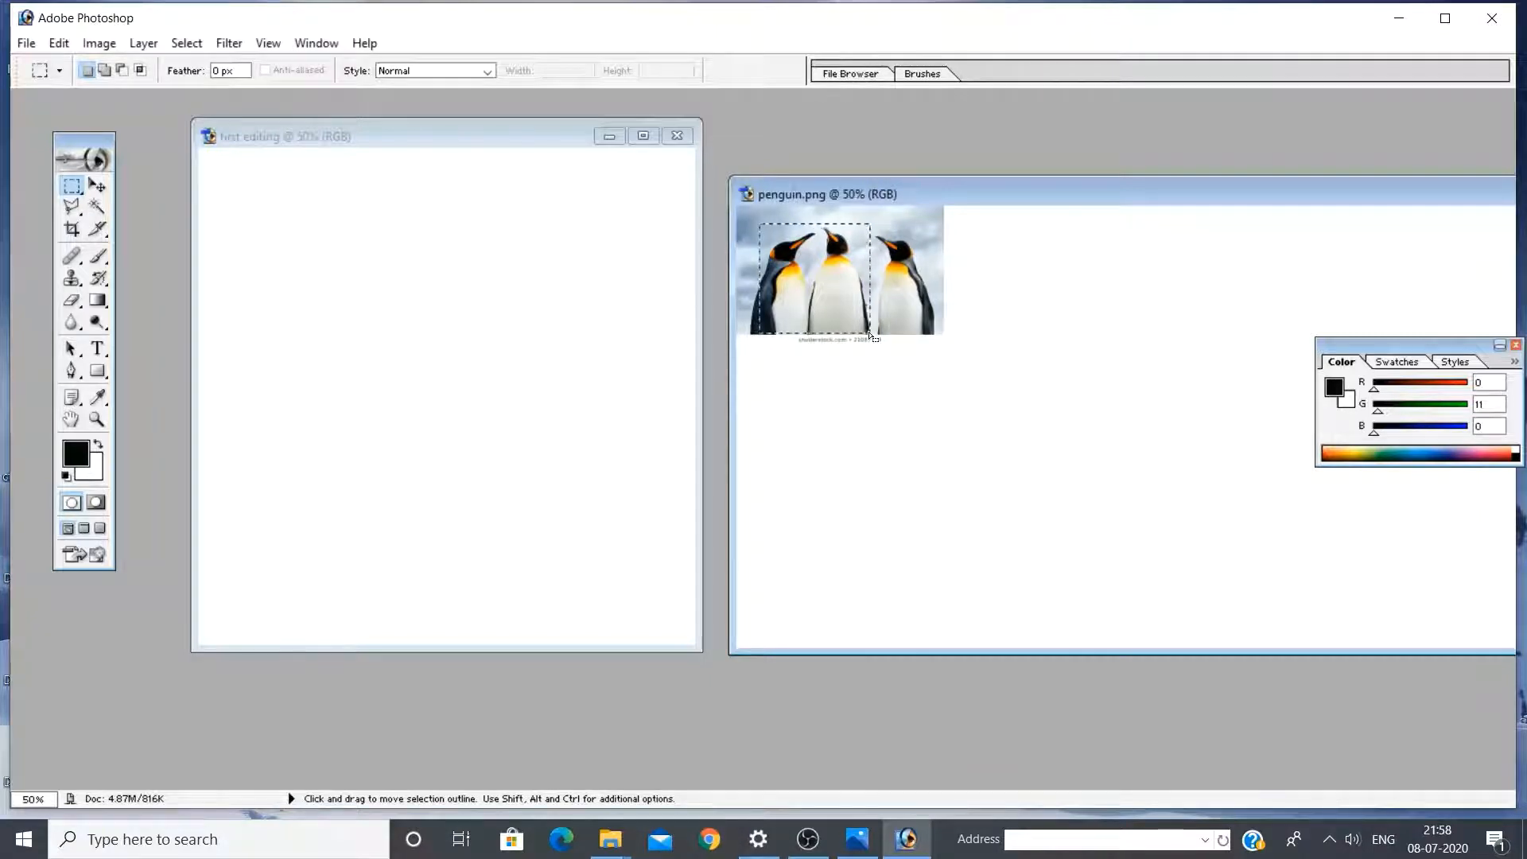
{"action": "left_click", "coordinate": [95, 185]}
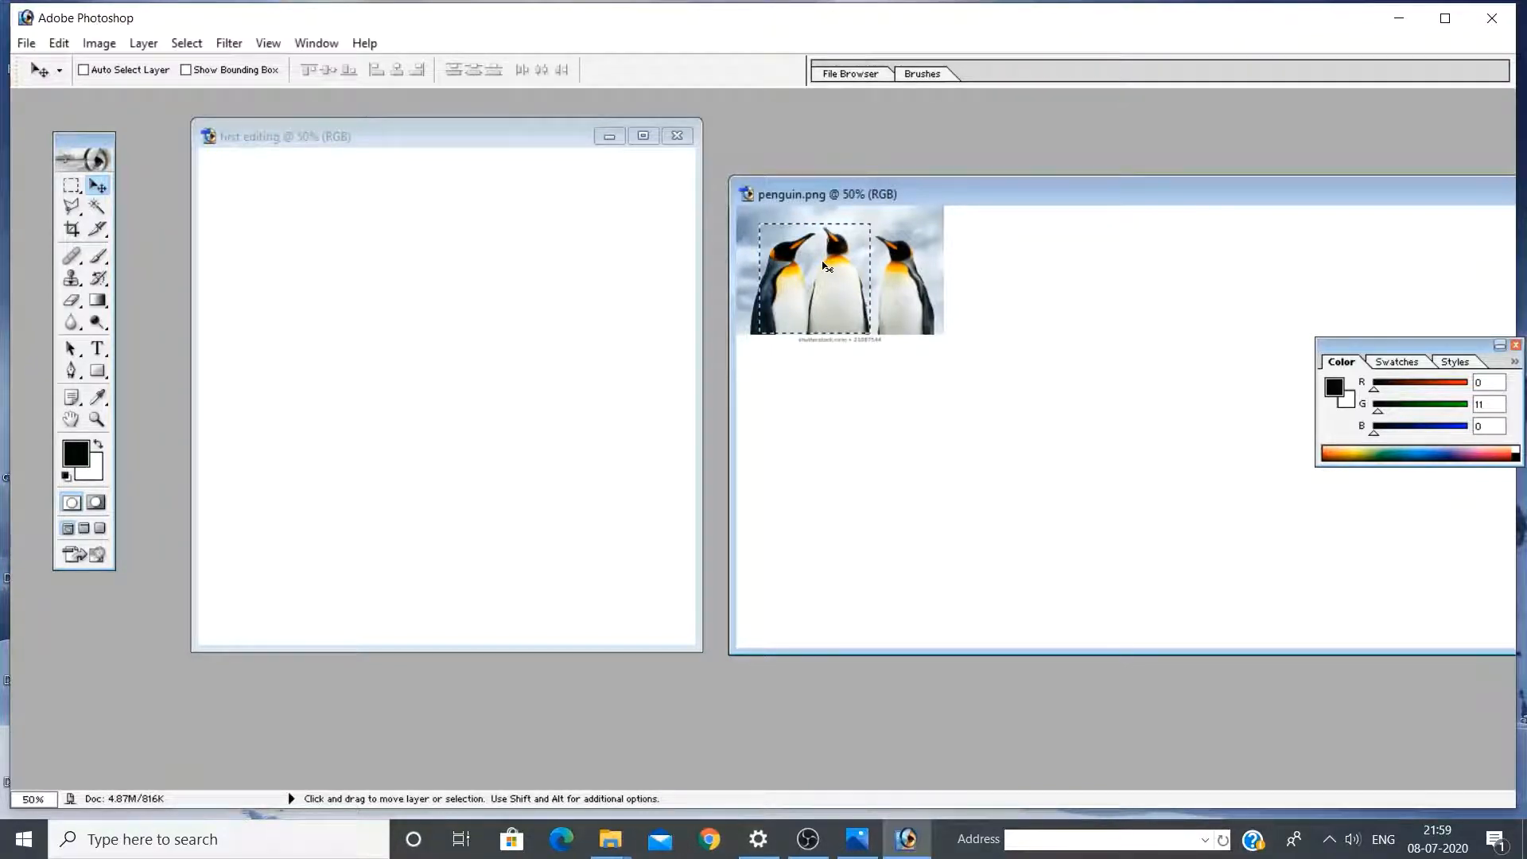
{"action": "left_click_drag", "start_coordinate": [761, 280], "coordinate": [306, 216]}
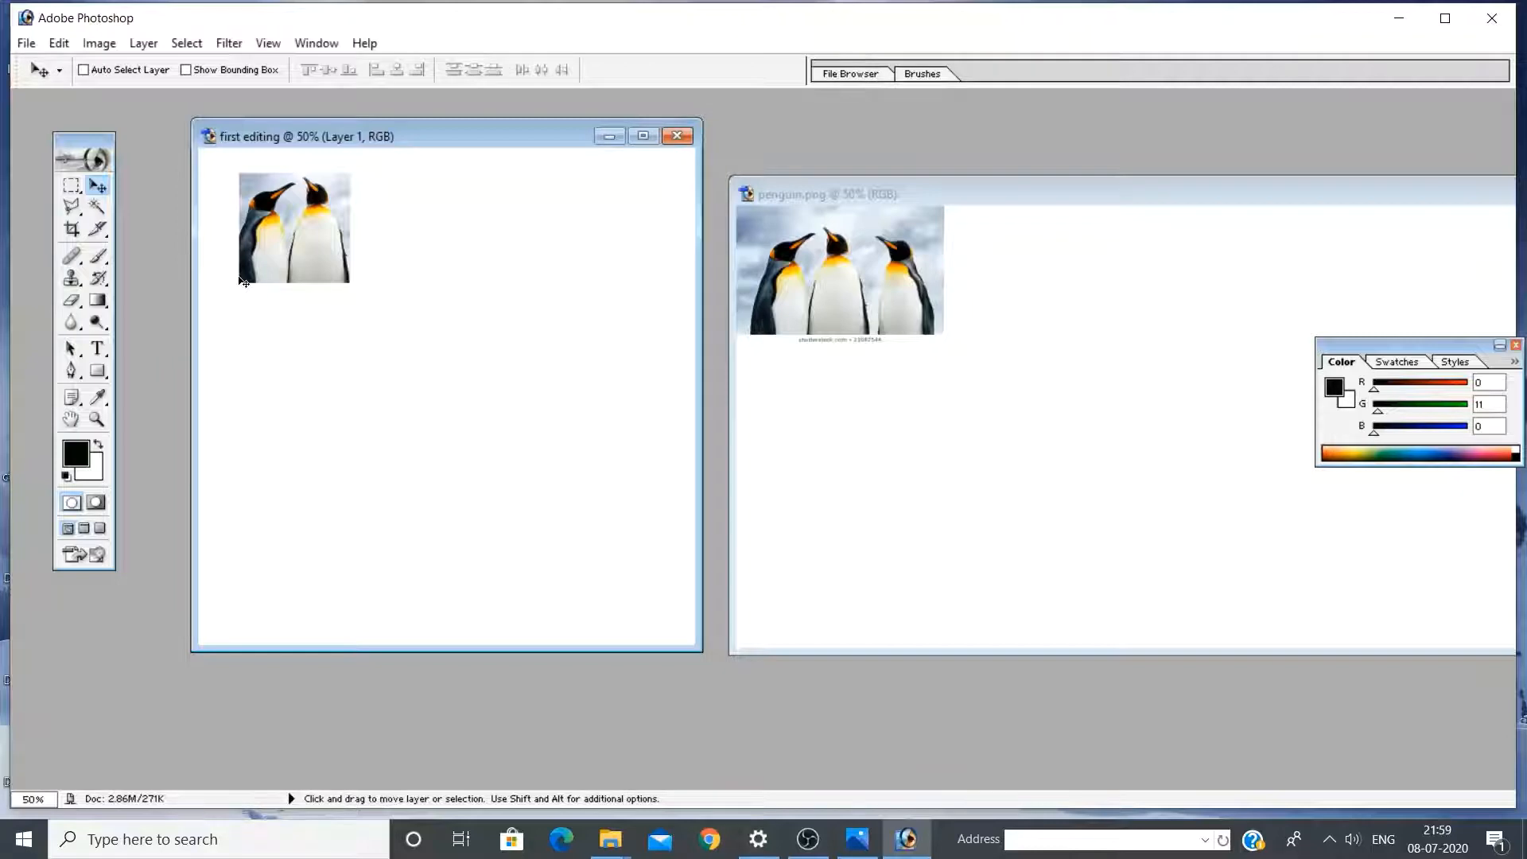
Add the left penguin's outer lower edge to the rectangular selection and copy the result next to the first piece on the first editing canvas
{"action": "left_click", "coordinate": [805, 253]}
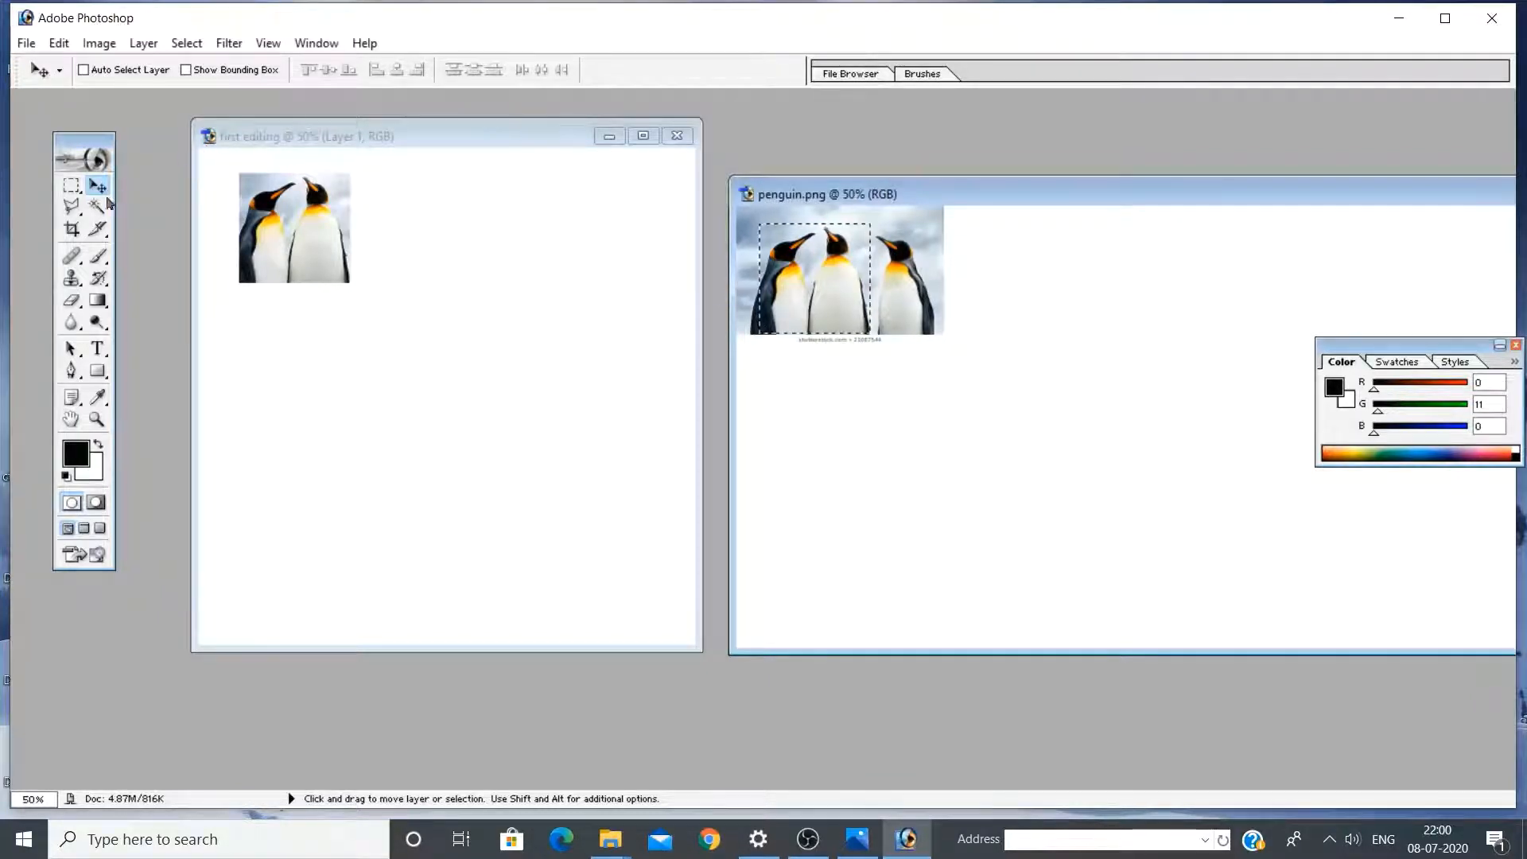
{"action": "left_click", "coordinate": [69, 188]}
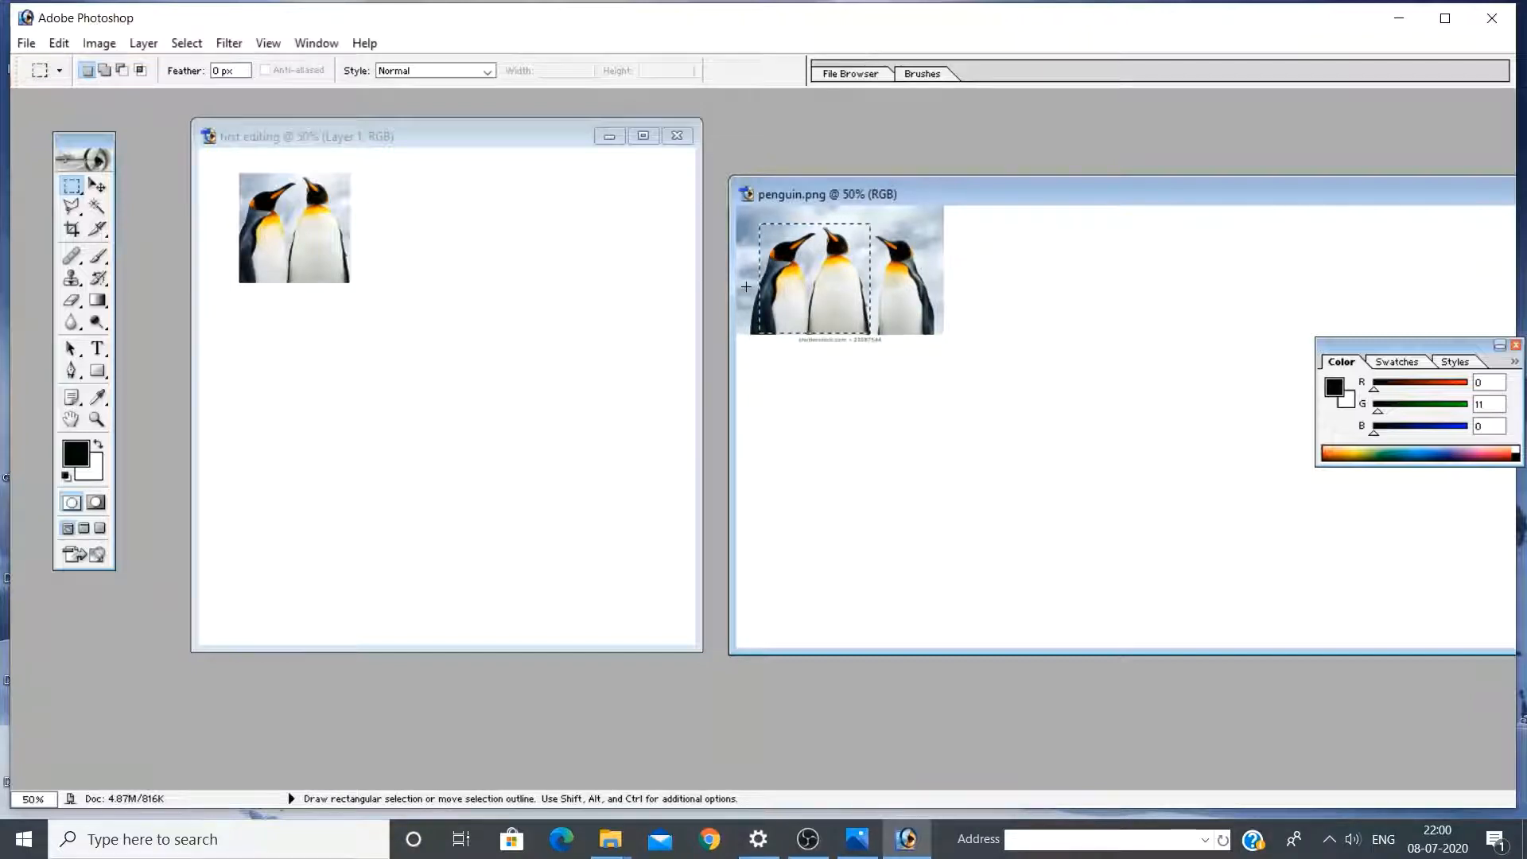
{"action": "key", "text": "shift"}
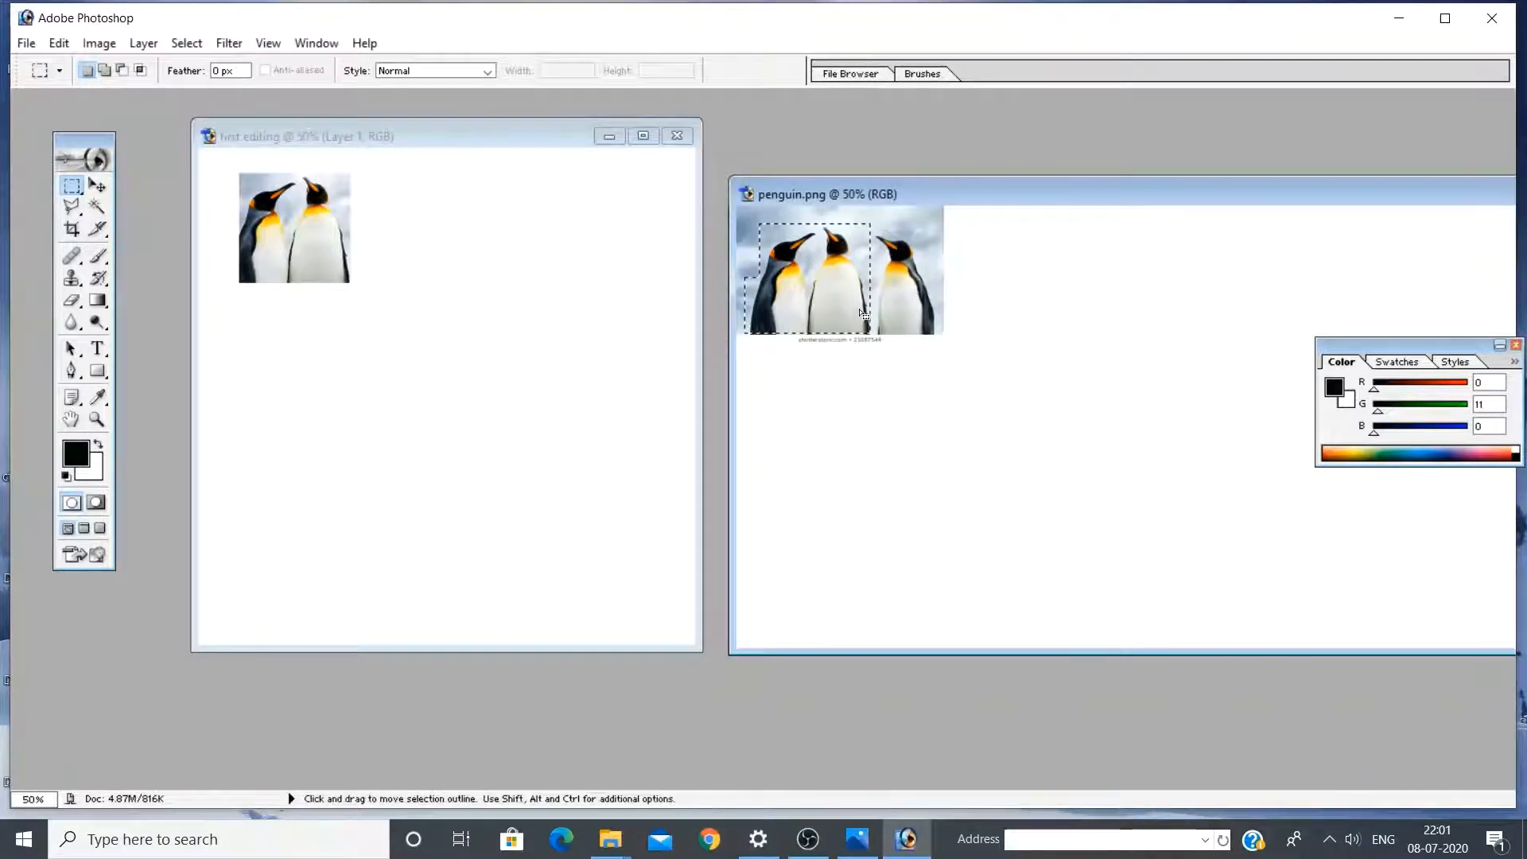
{"action": "left_click", "coordinate": [97, 186]}
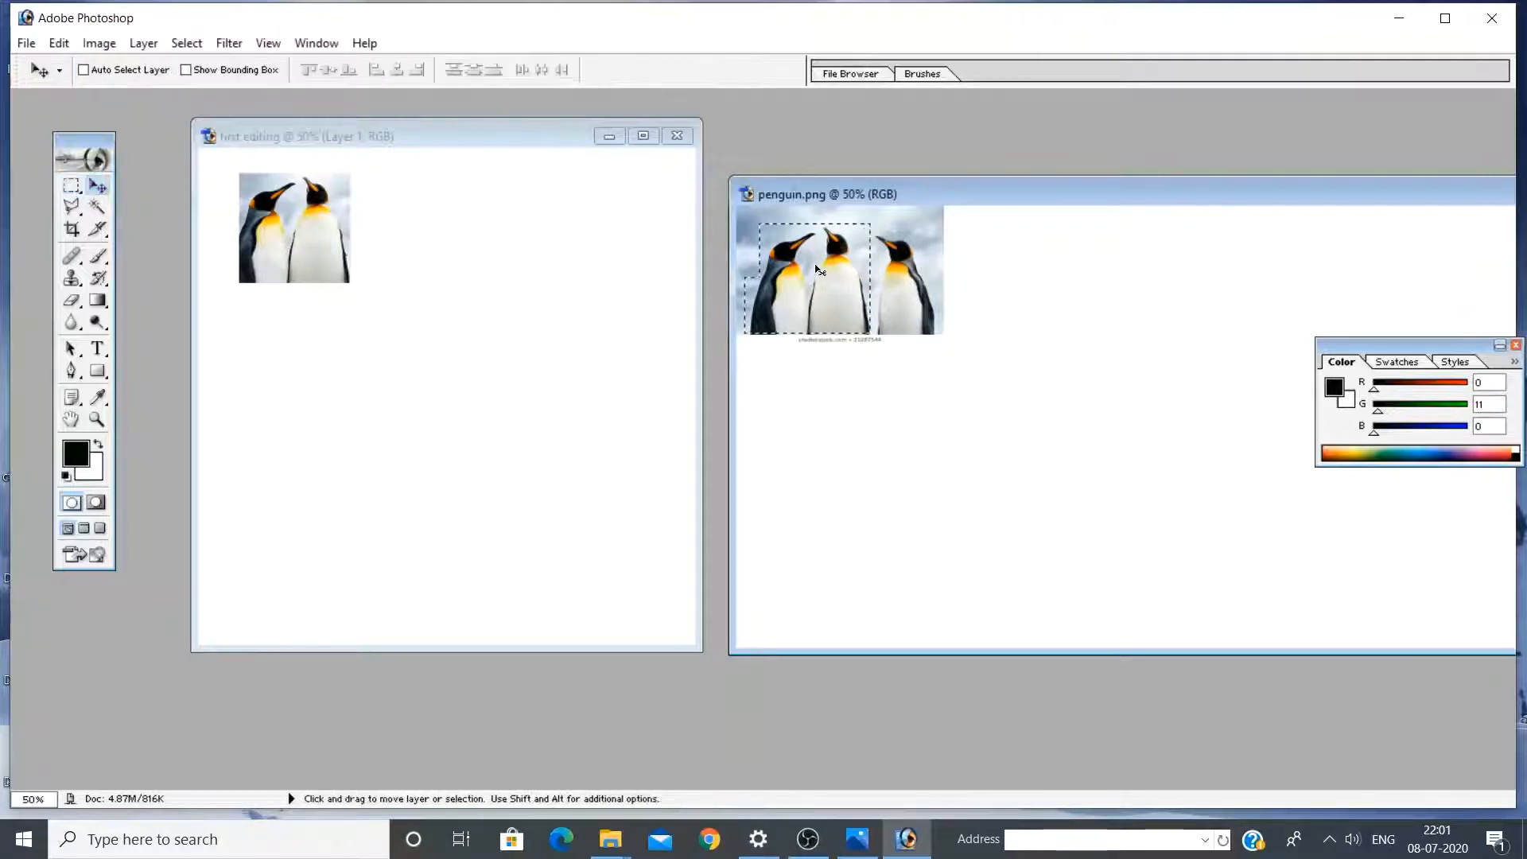
{"action": "left_click_drag", "start_coordinate": [818, 271], "coordinate": [450, 225]}
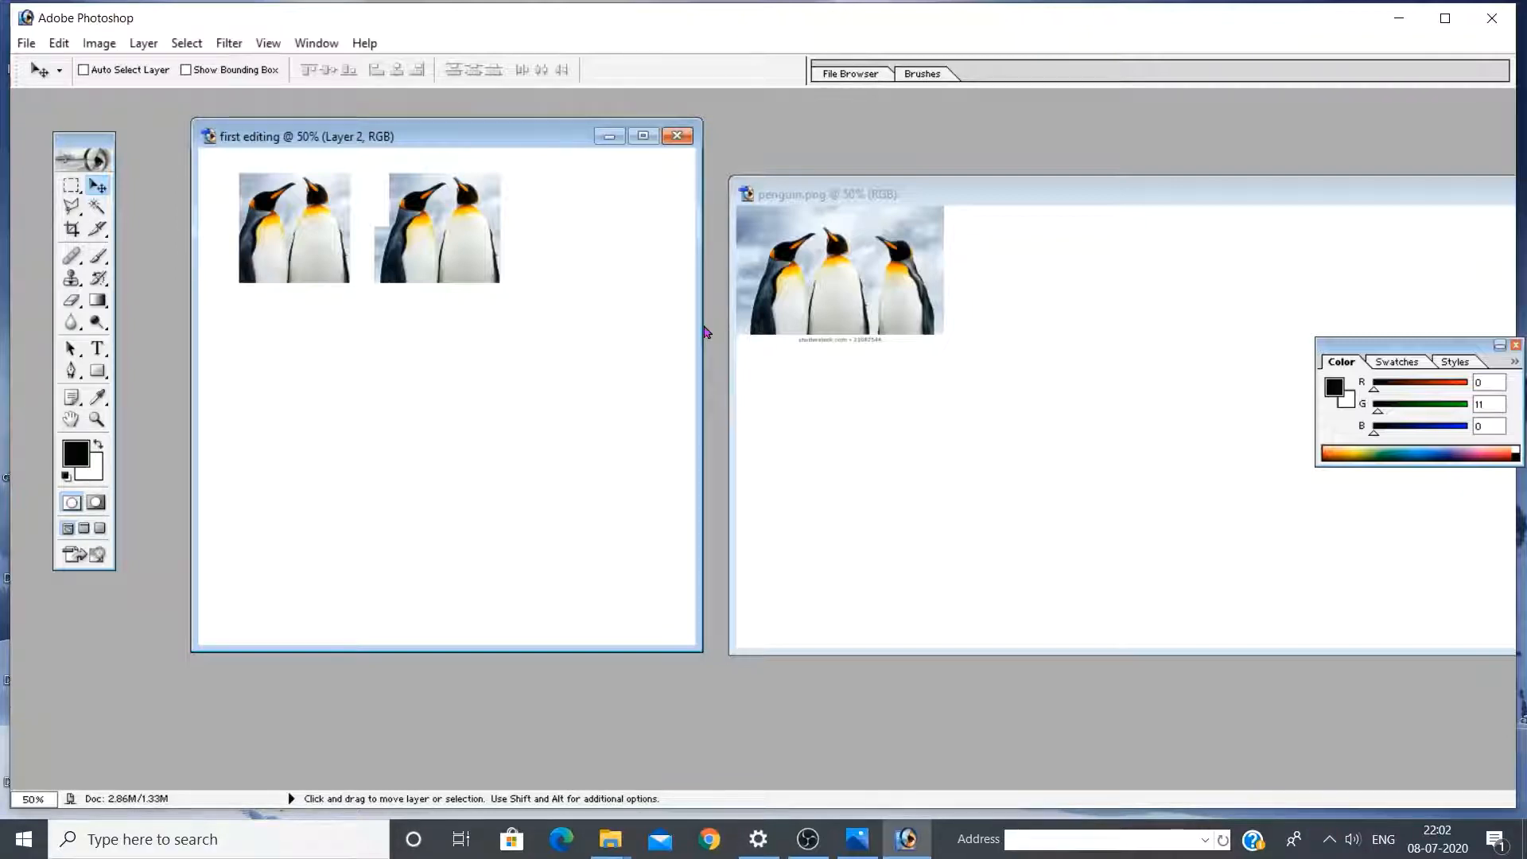
Return to the Rectangular Marquee Tool and clear the existing selection in penguin.png
{"action": "left_click", "coordinate": [72, 187]}
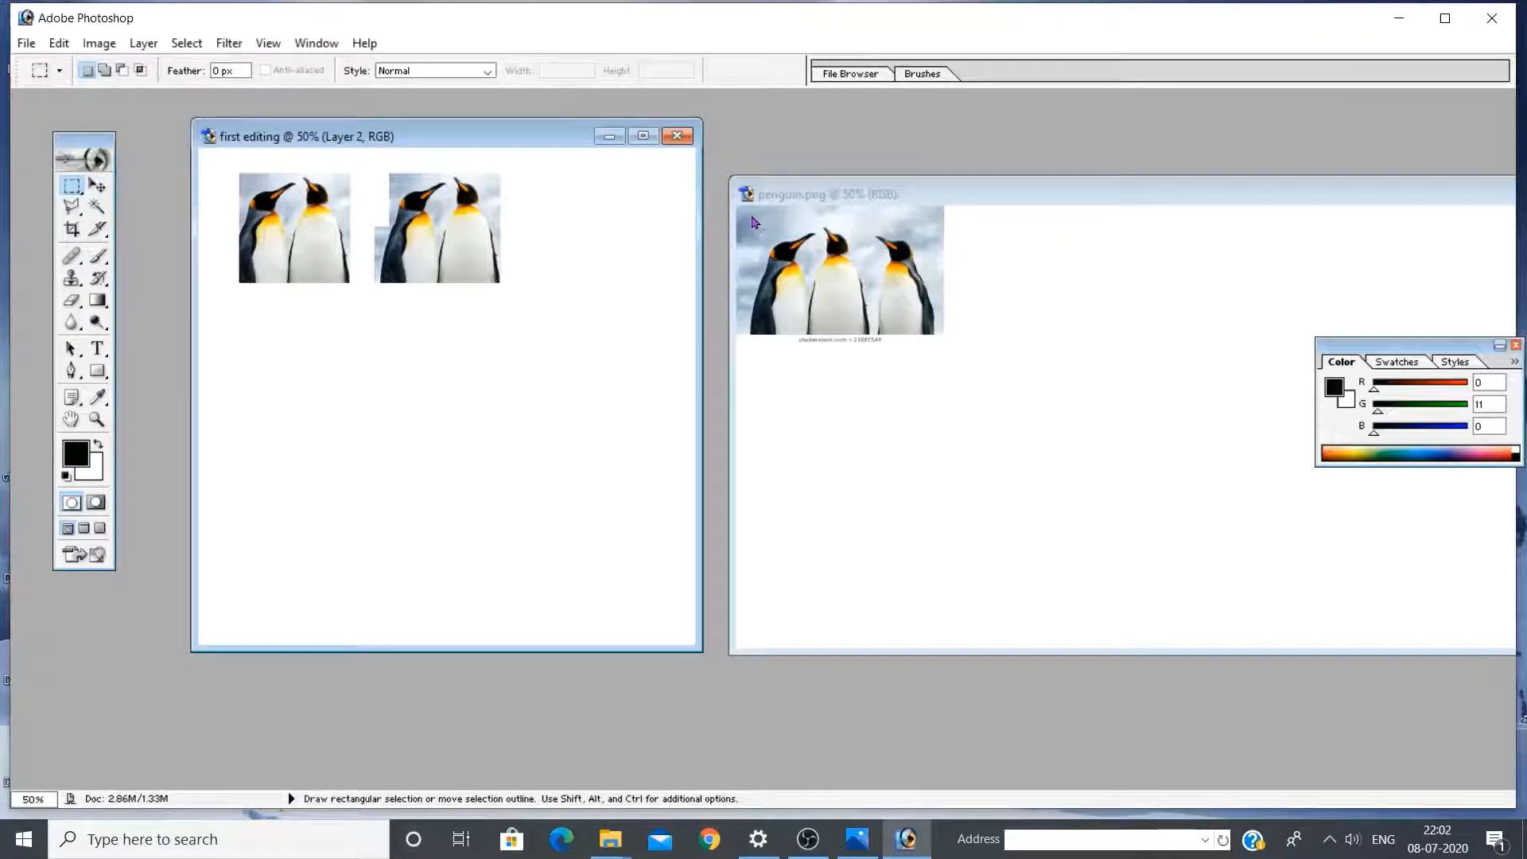
{"action": "left_click_drag", "start_coordinate": [758, 225], "coordinate": [869, 333]}
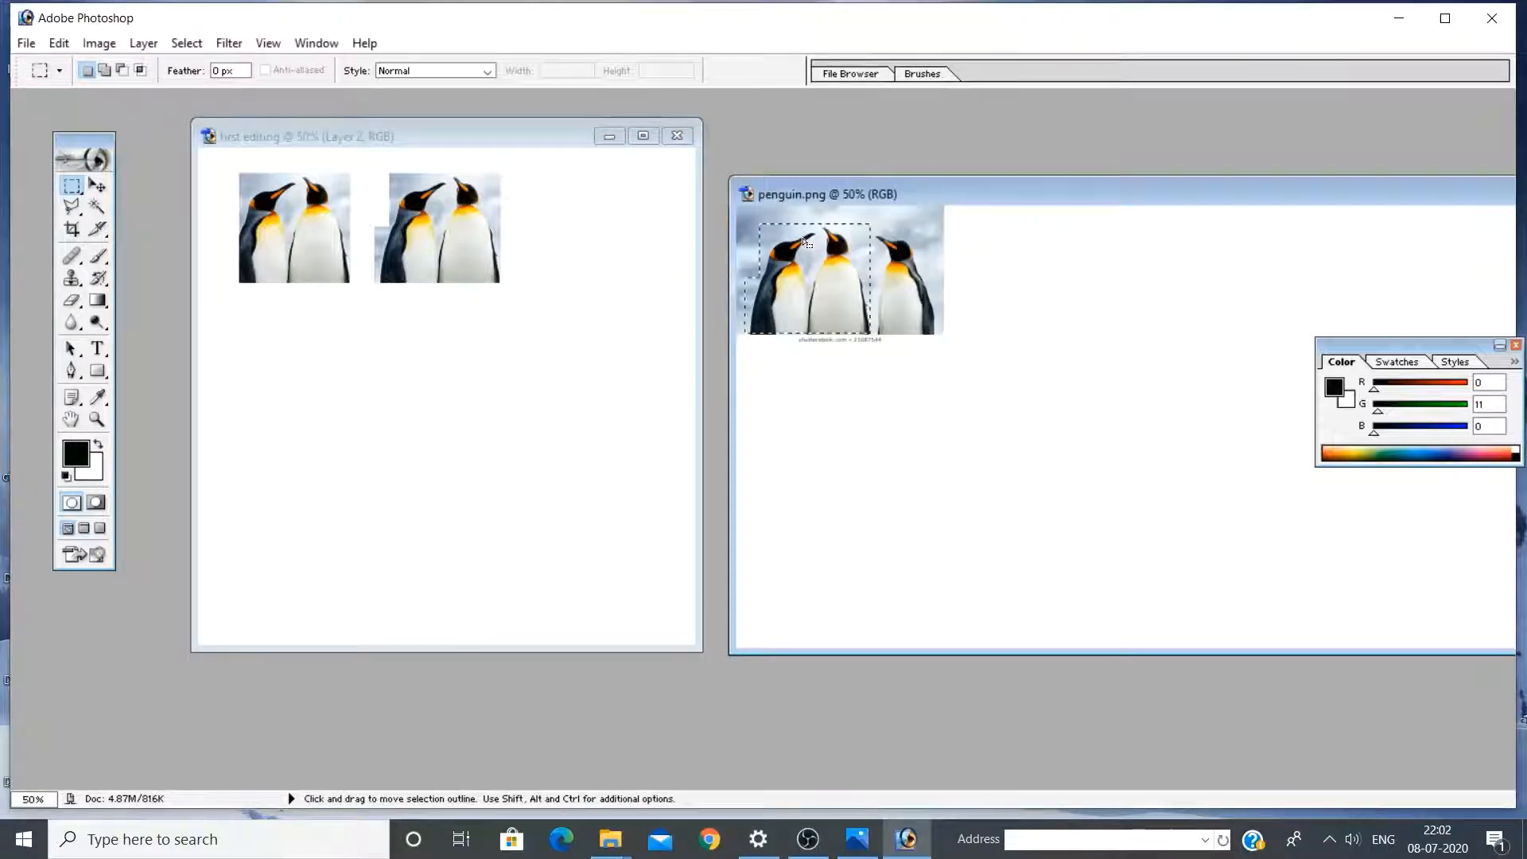
{"action": "left_click", "coordinate": [758, 237]}
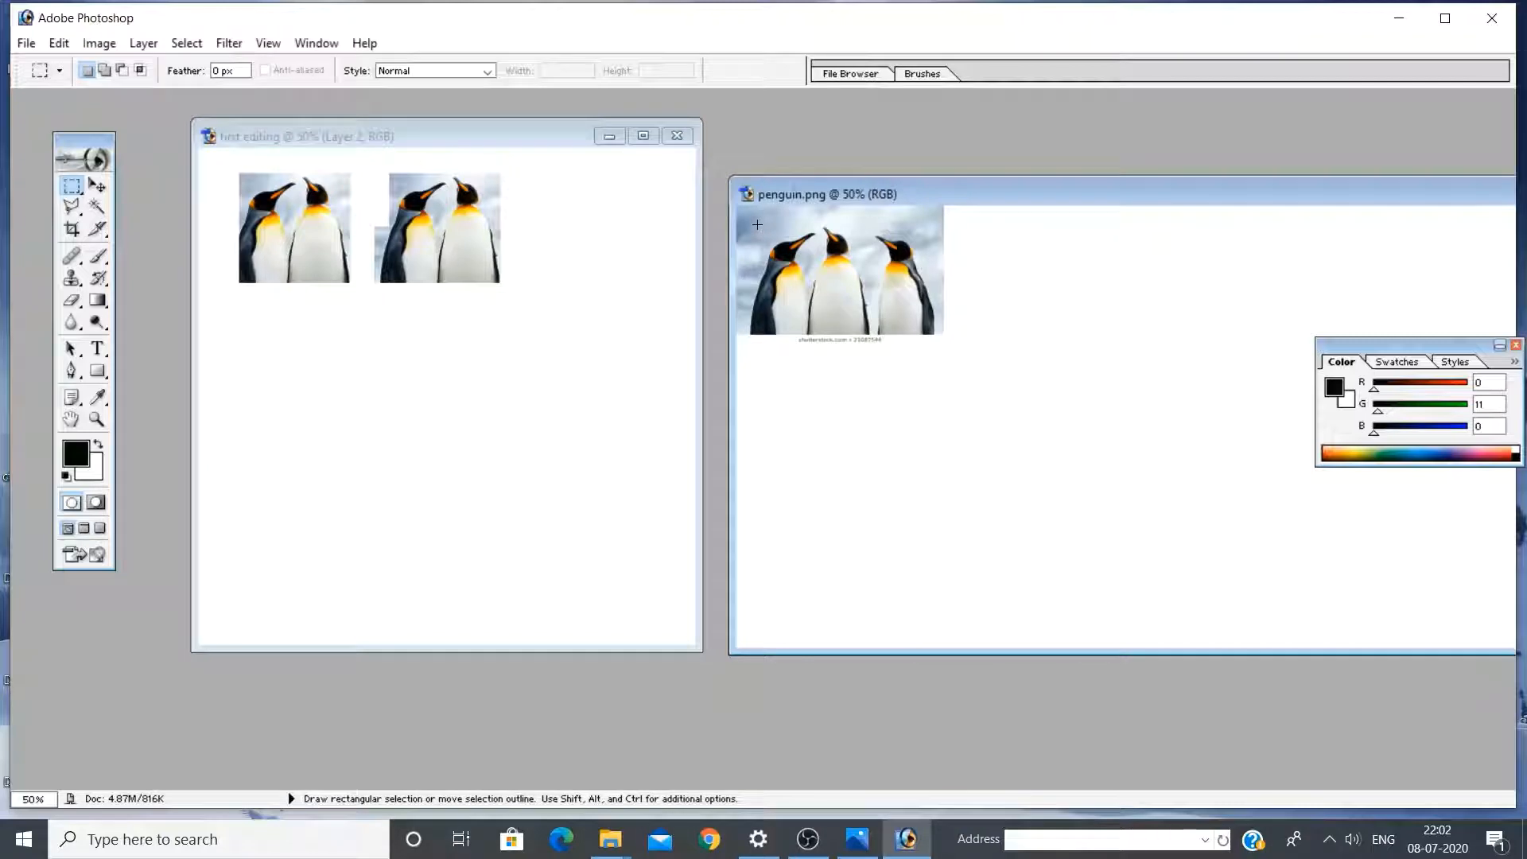
{"action": "left_click_drag", "start_coordinate": [785, 233], "coordinate": [867, 344]}
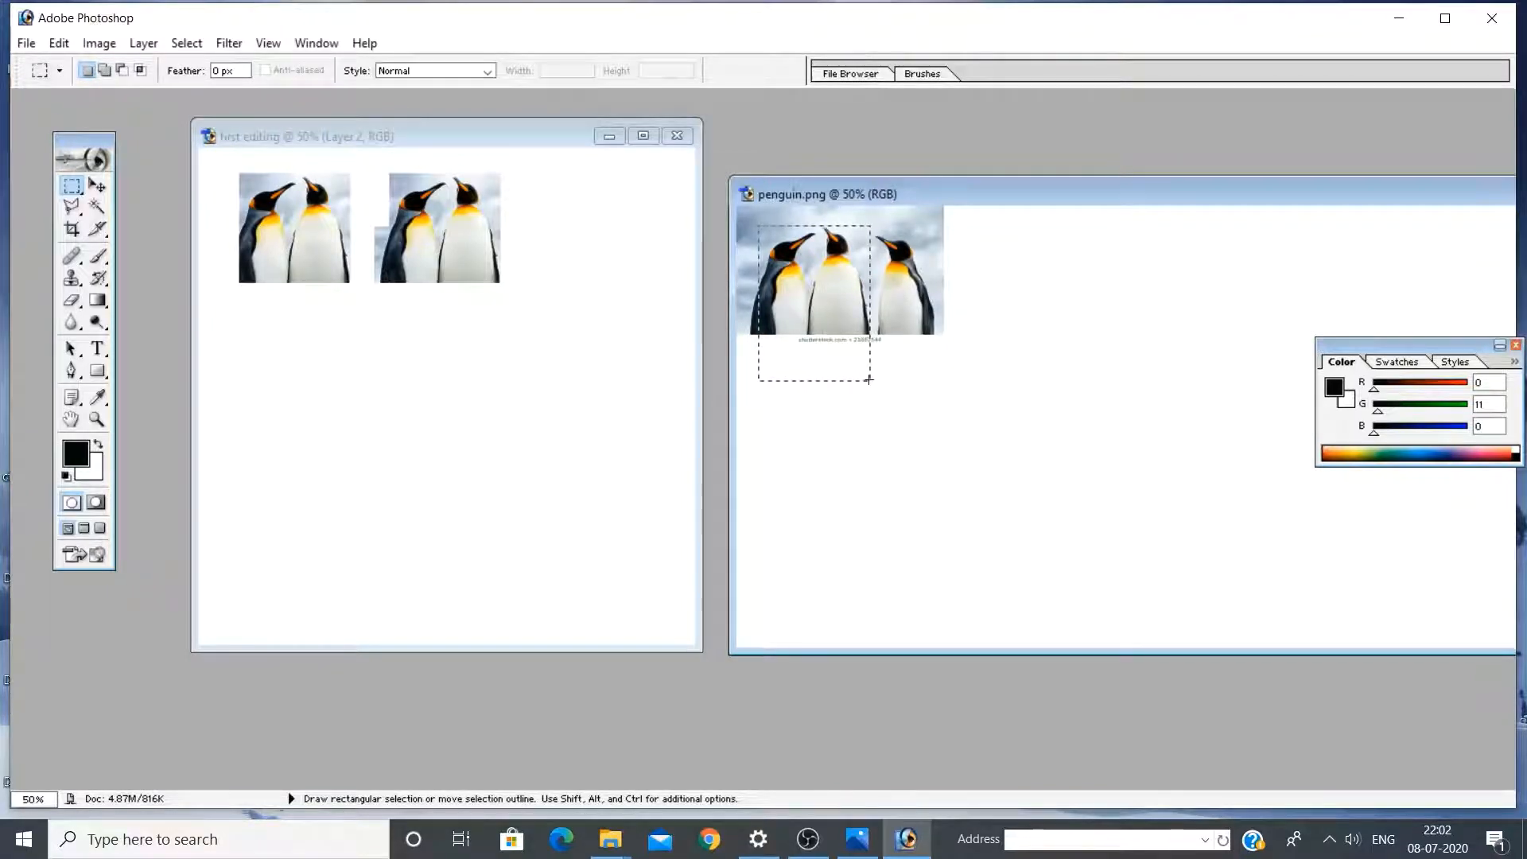
{"action": "left_click_drag", "start_coordinate": [869, 379], "coordinate": [868, 379]}
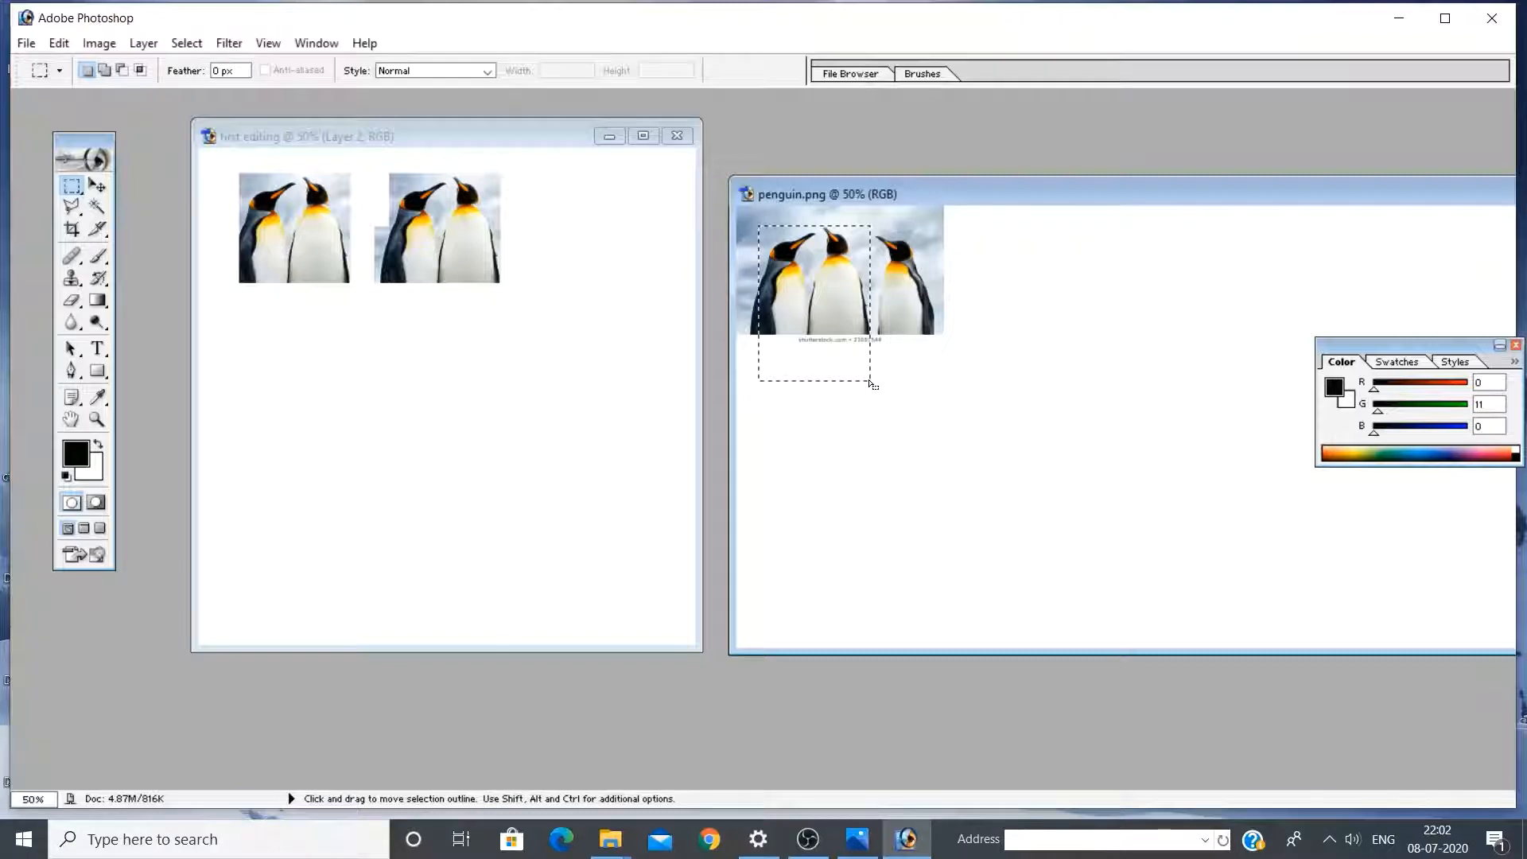
{"action": "left_click", "coordinate": [869, 380]}
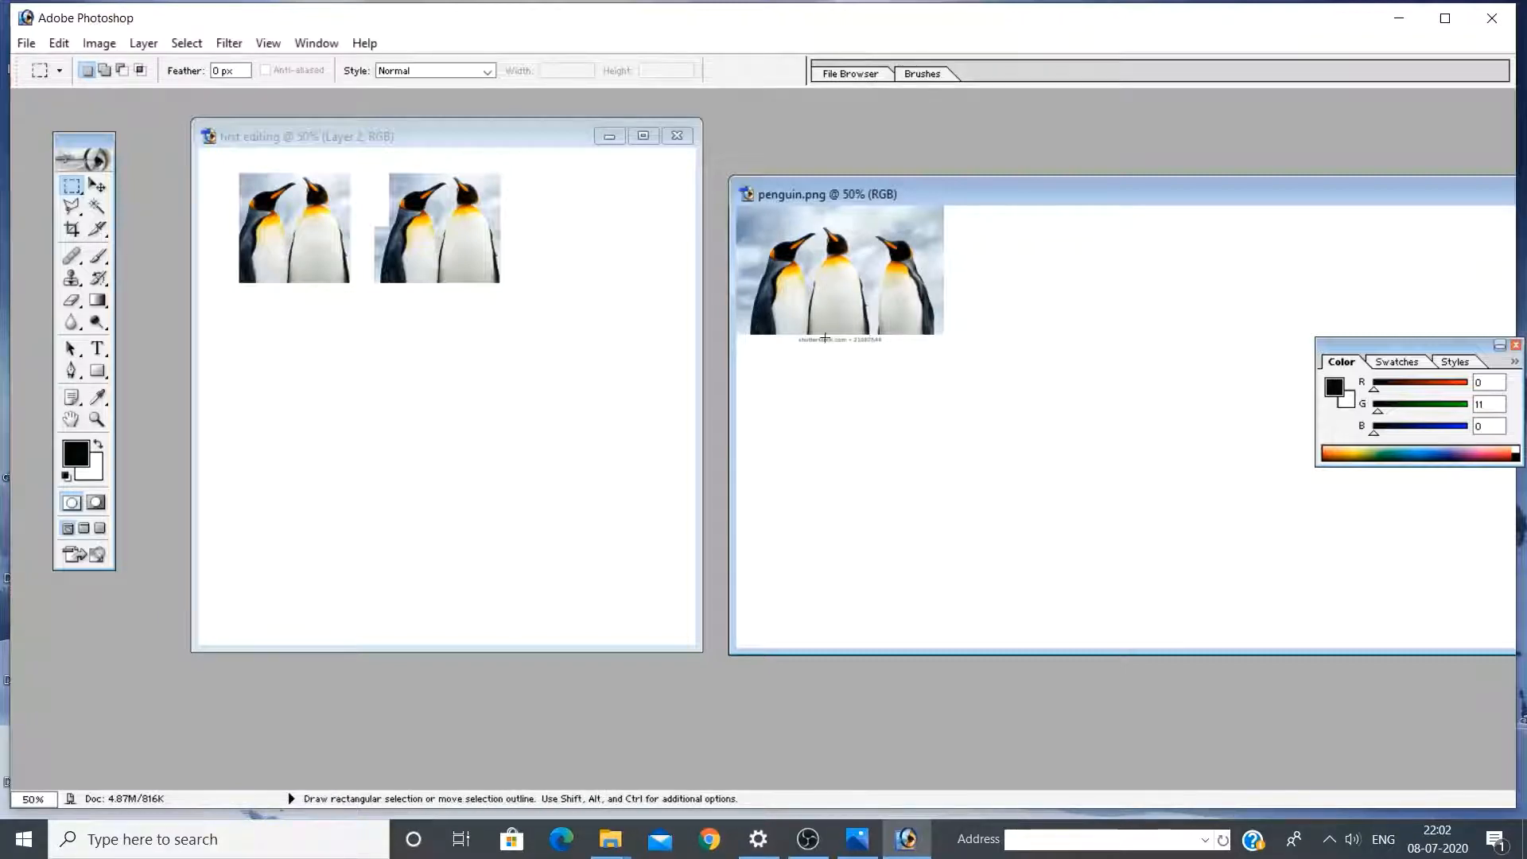
Limit a rectangular selection to the left penguin's head and copy it to the upper-right area of the first editing canvas
{"action": "key", "text": "ctrl+Tab"}
{"action": "left_click", "coordinate": [762, 228]}
{"action": "left_click_drag", "start_coordinate": [762, 224], "coordinate": [866, 272]}
{"action": "left_click_drag", "start_coordinate": [866, 279], "coordinate": [818, 279]}
{"action": "left_click", "coordinate": [103, 192]}
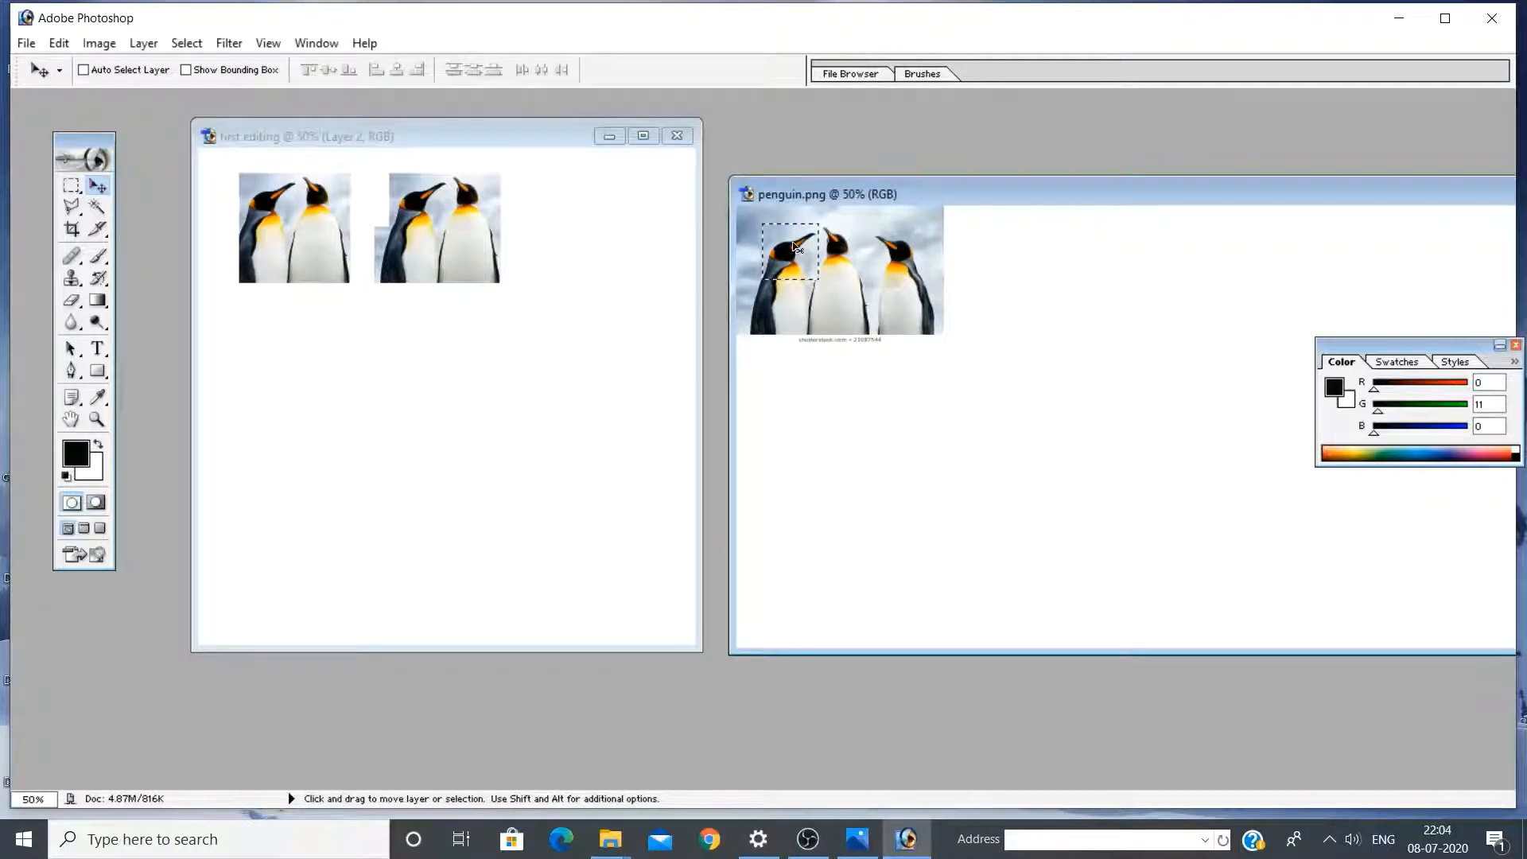
{"action": "left_click_drag", "start_coordinate": [796, 247], "coordinate": [585, 212]}
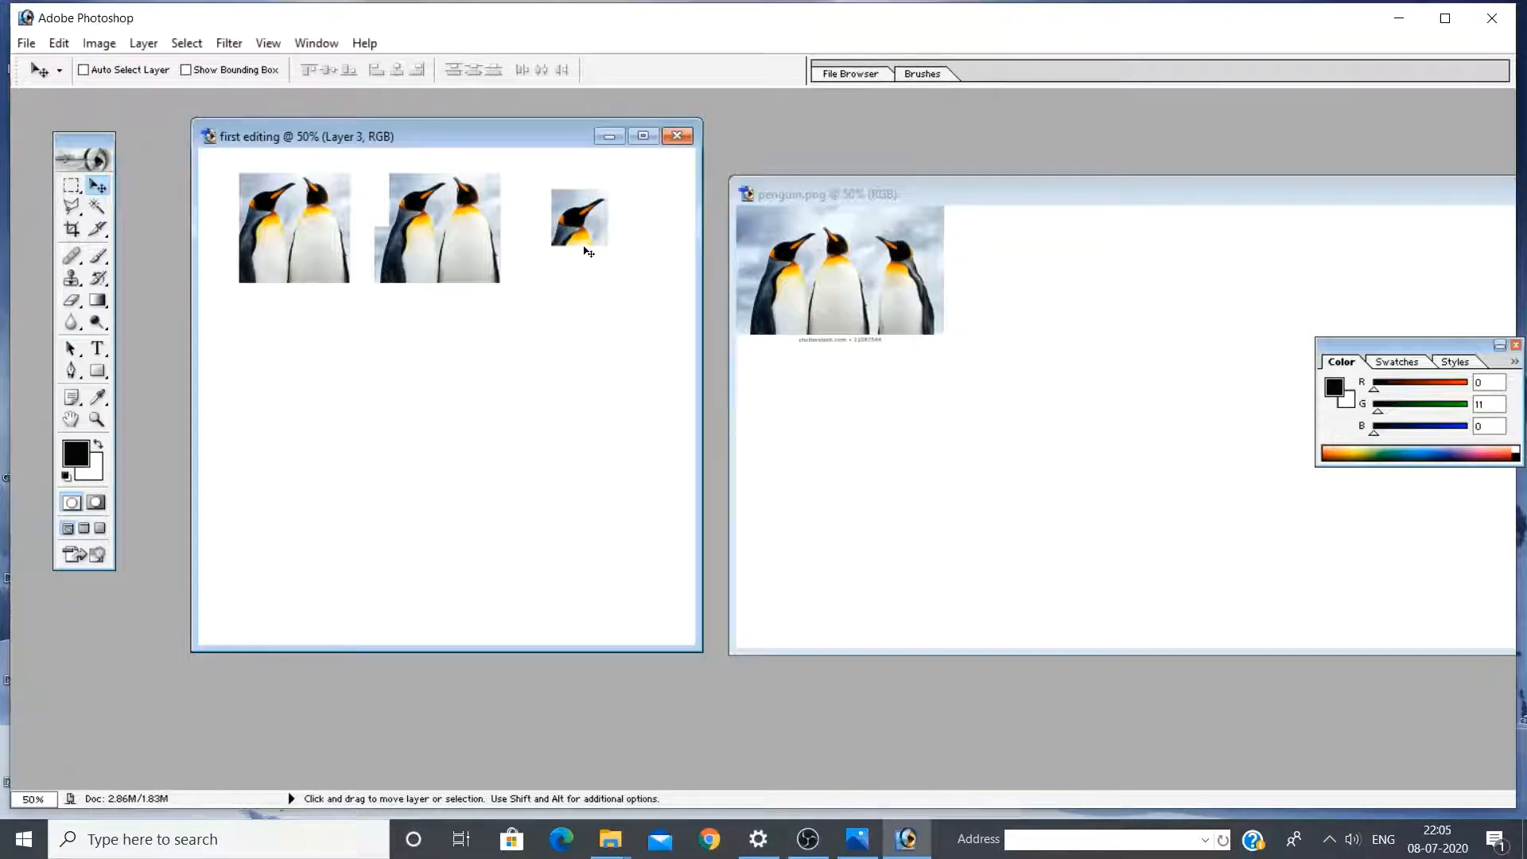
Select the left penguin in penguin.png with a tall Elliptical Marquee and copy it into the lower-left area of the first editing canvas
{"action": "left_click", "coordinate": [78, 195]}
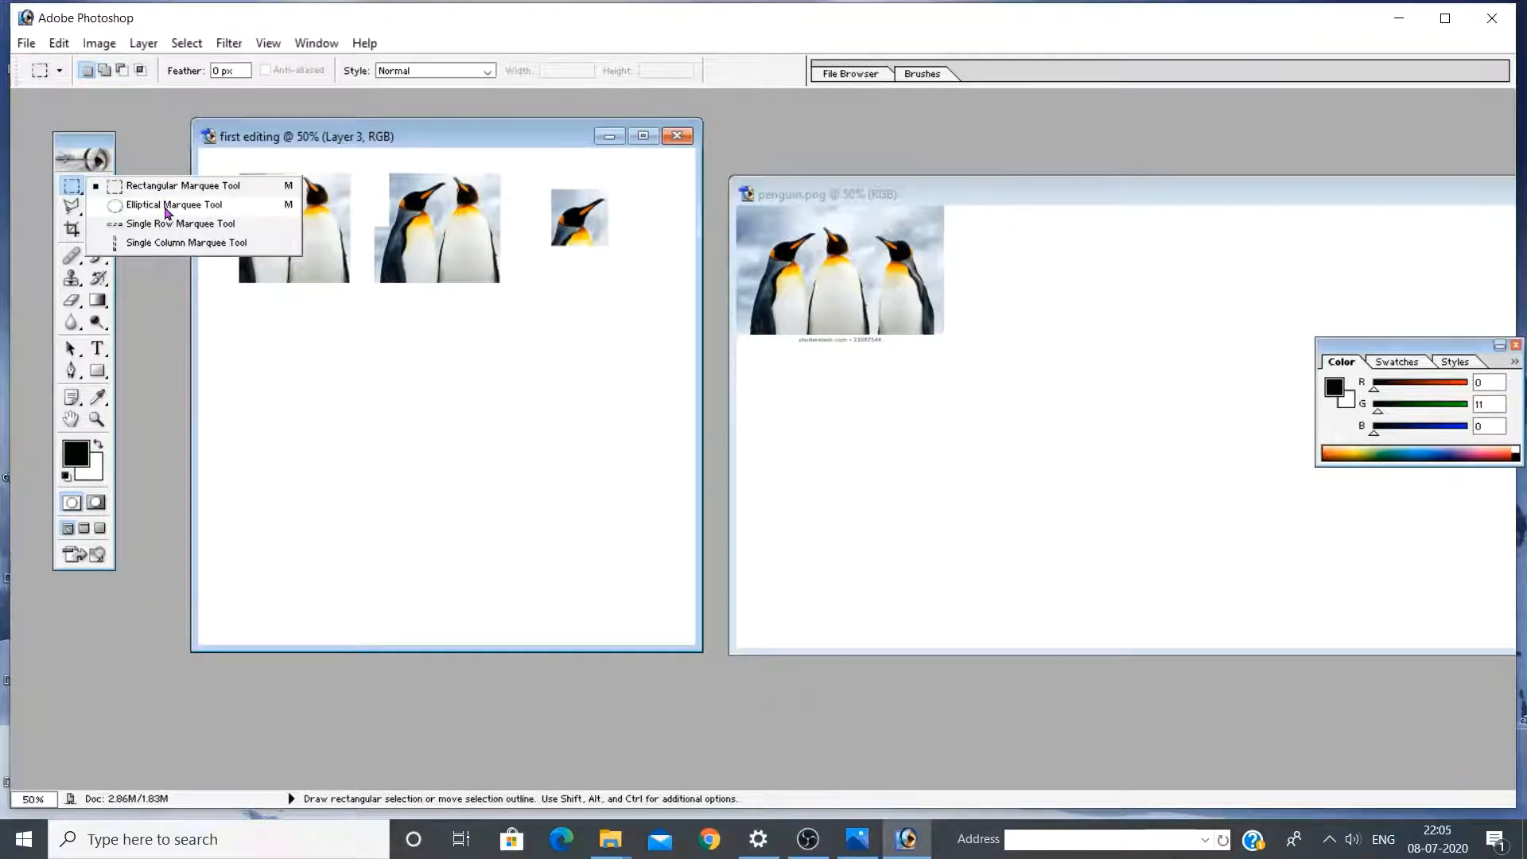
{"action": "left_click", "coordinate": [167, 213]}
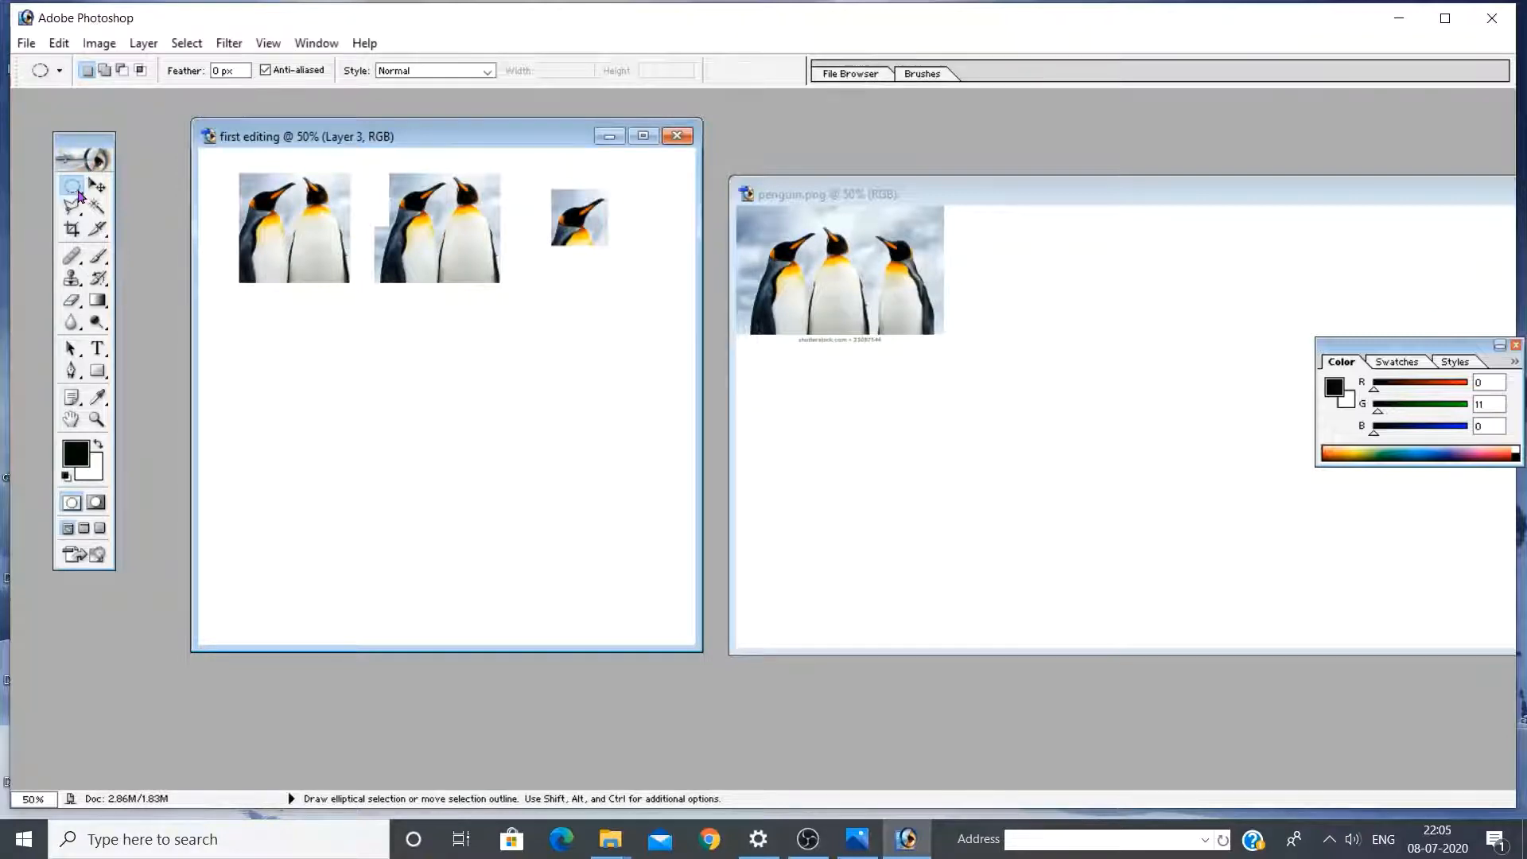
{"action": "left_click", "coordinate": [758, 228]}
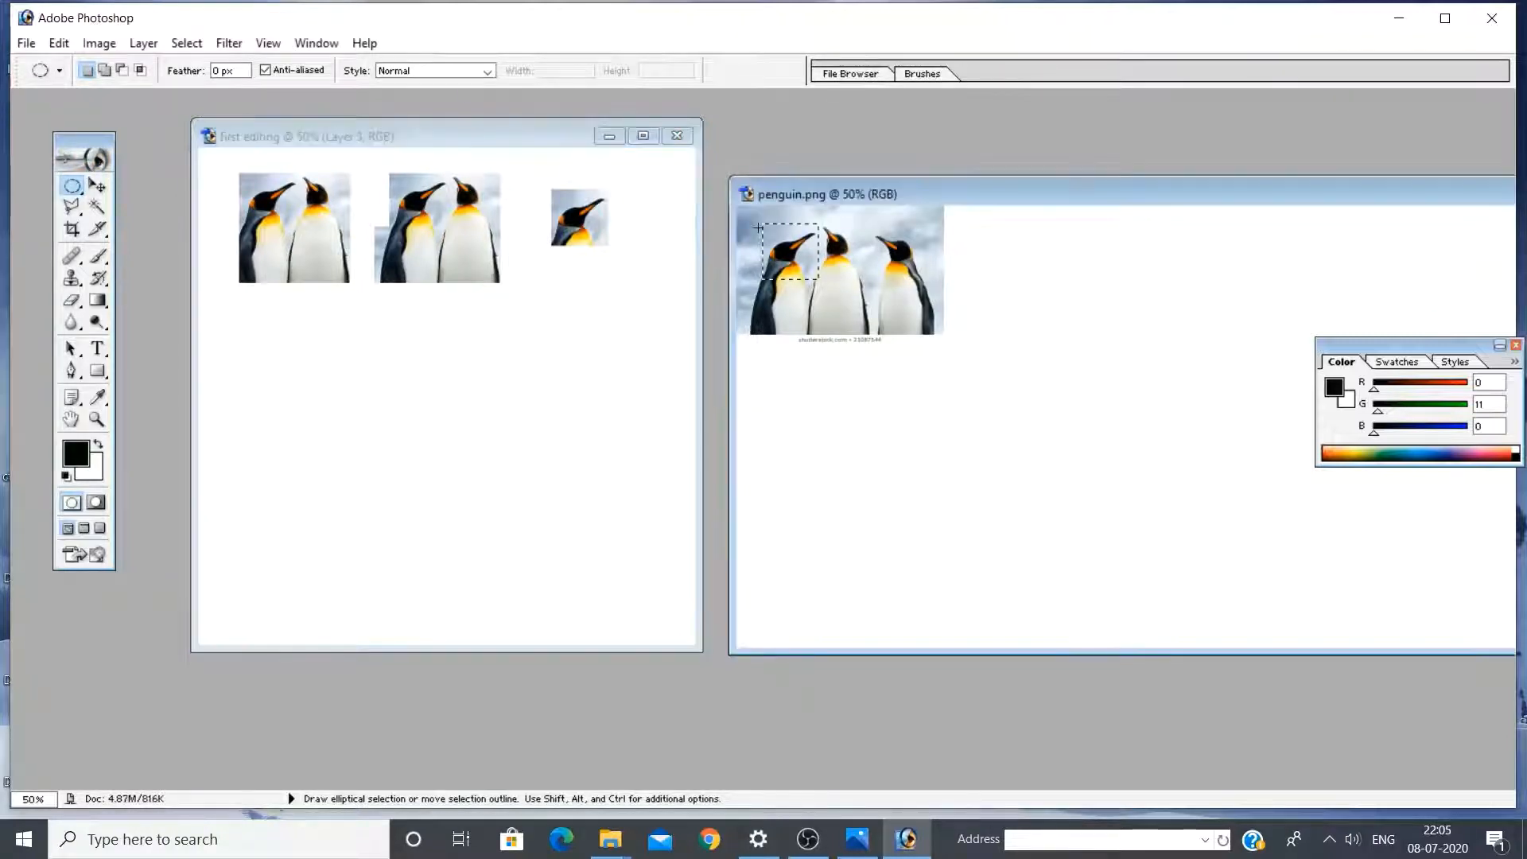
{"action": "left_click", "coordinate": [758, 229]}
{"action": "left_click_drag", "start_coordinate": [753, 215], "coordinate": [816, 264]}
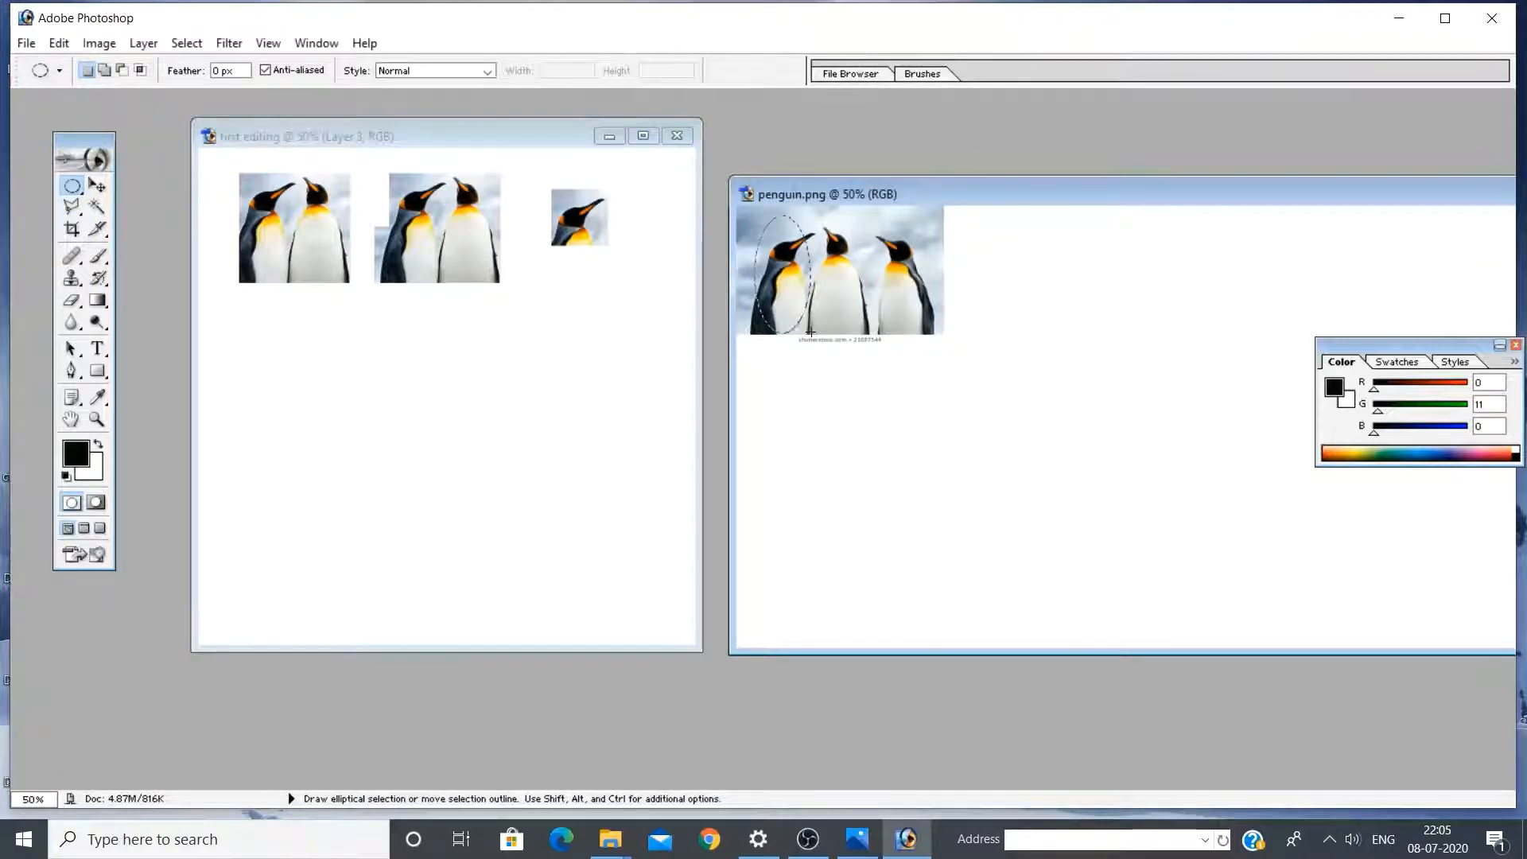
{"action": "left_click_drag", "start_coordinate": [813, 331], "coordinate": [800, 331]}
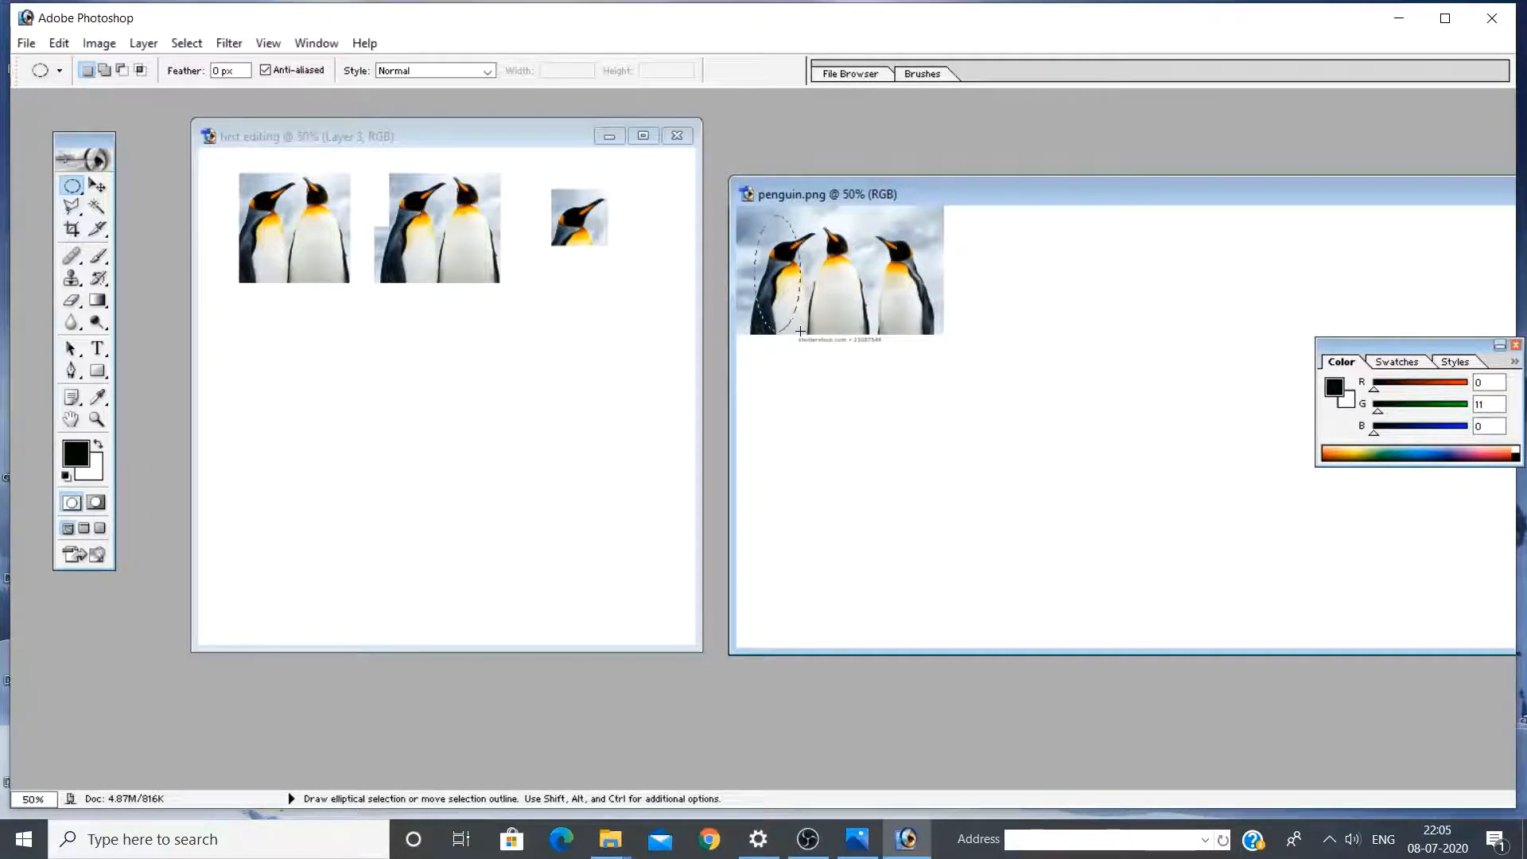
{"action": "left_click", "coordinate": [98, 185]}
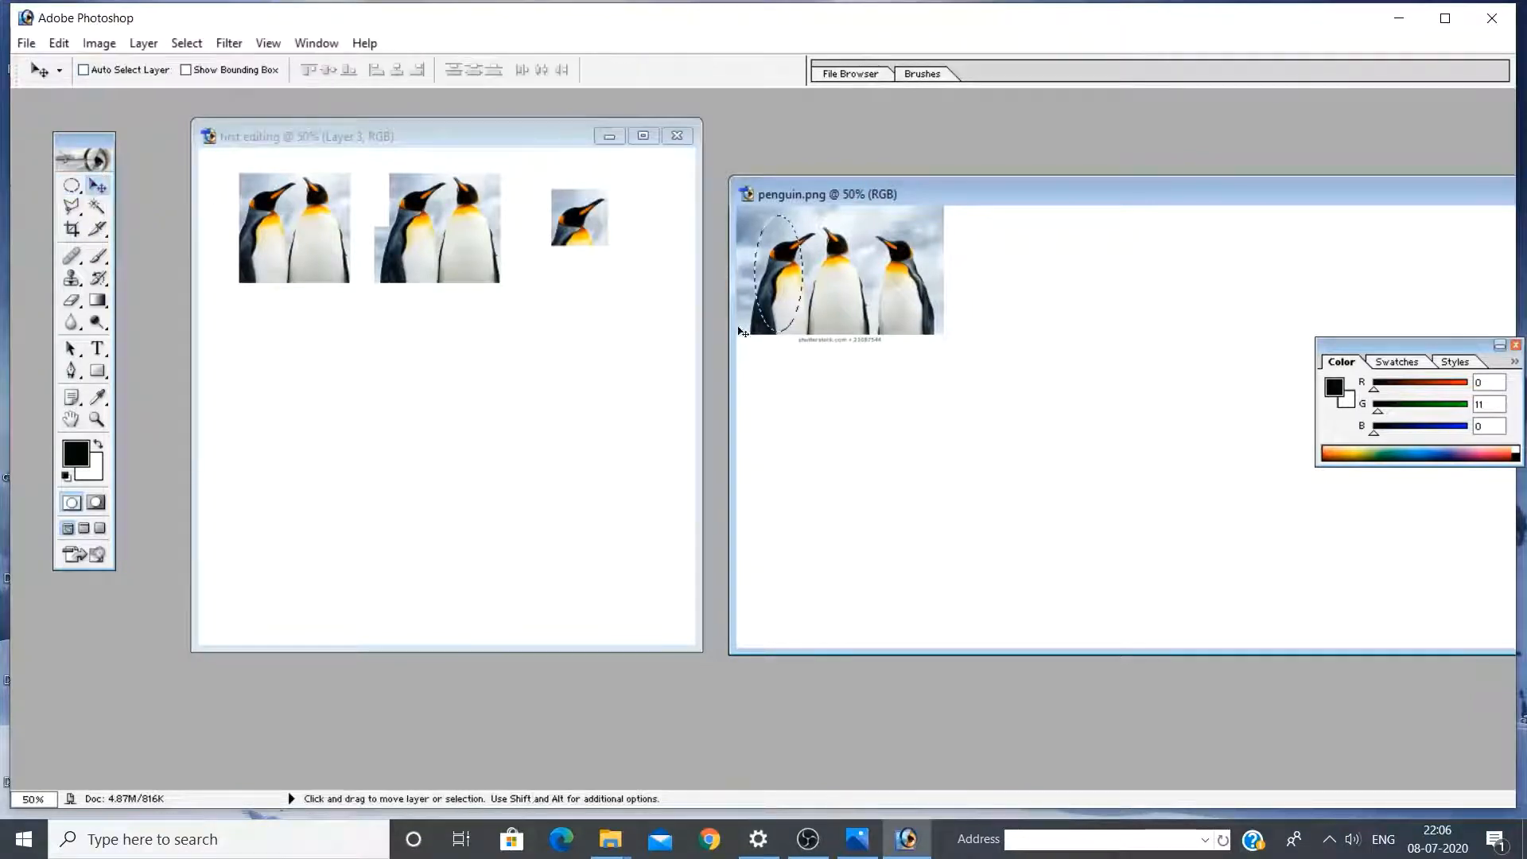
{"action": "left_click_drag", "start_coordinate": [740, 332], "coordinate": [249, 541]}
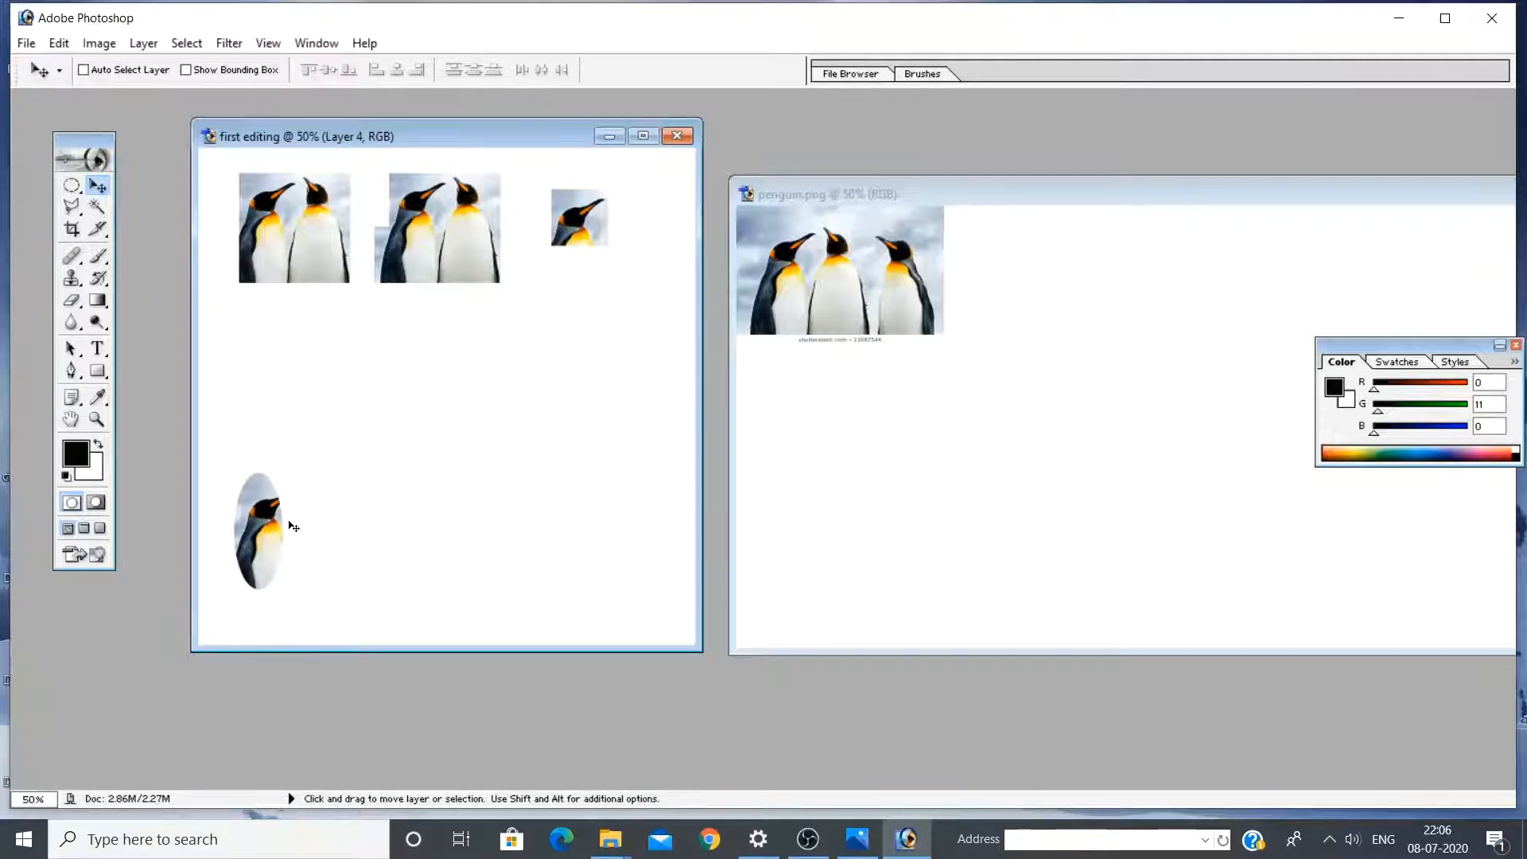
Add the left penguin's beak to the elliptical selection in penguin.png and copy the result beside the oval piece on the first editing canvas
{"action": "left_click", "coordinate": [779, 290]}
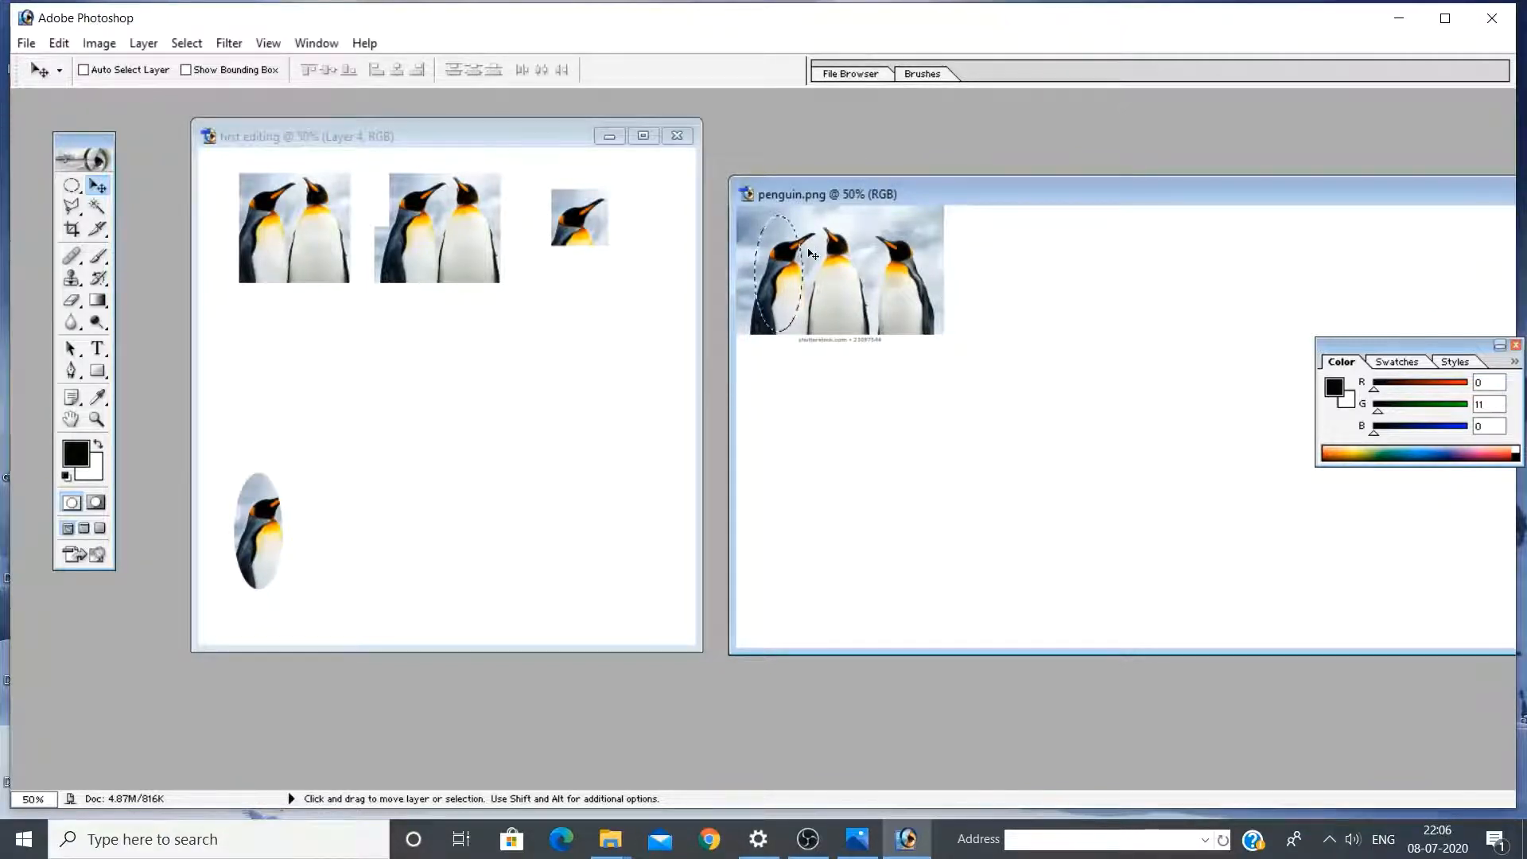
{"action": "key", "text": "shift"}
{"action": "left_click", "coordinate": [81, 187]}
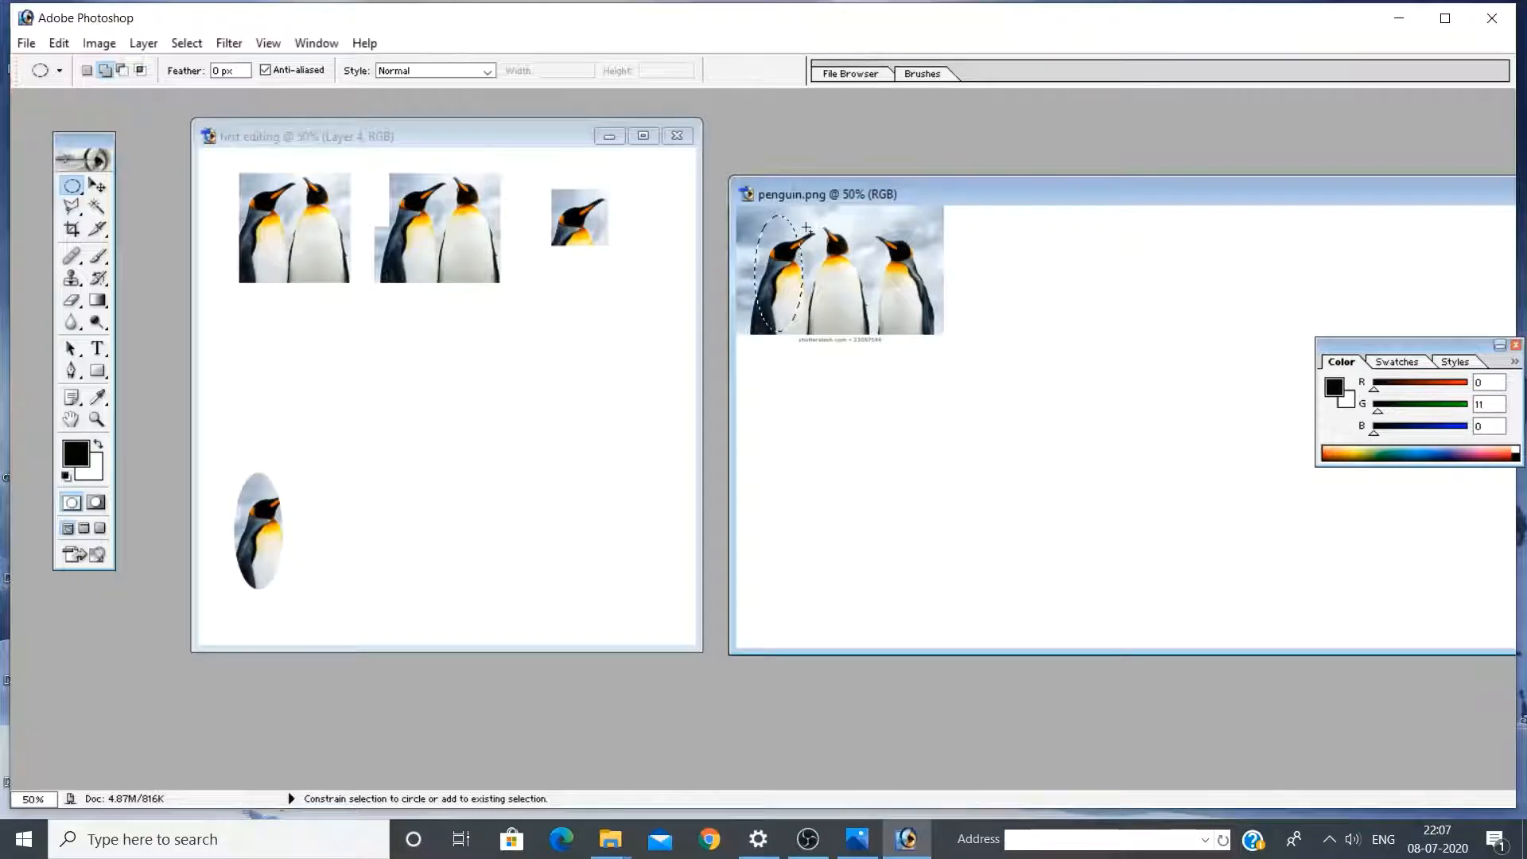
{"action": "left_click_drag", "start_coordinate": [820, 235], "coordinate": [816, 244]}
{"action": "key", "text": "shift"}
{"action": "key", "text": "shift"}
{"action": "key", "text": "shift"}
{"action": "key", "text": "shift"}
{"action": "key", "text": "shift"}
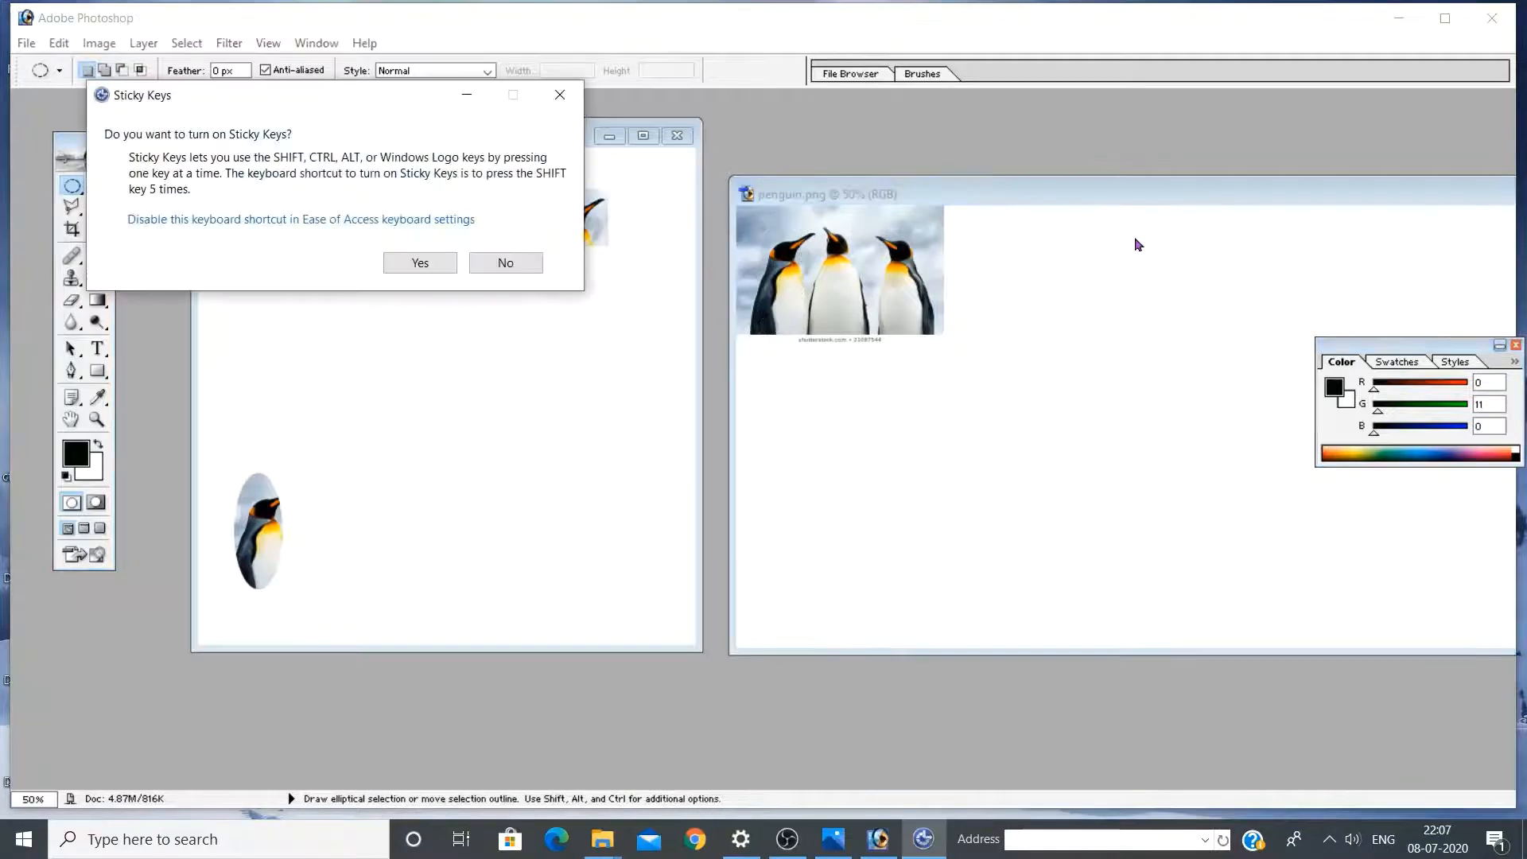
{"action": "left_click", "coordinate": [505, 263]}
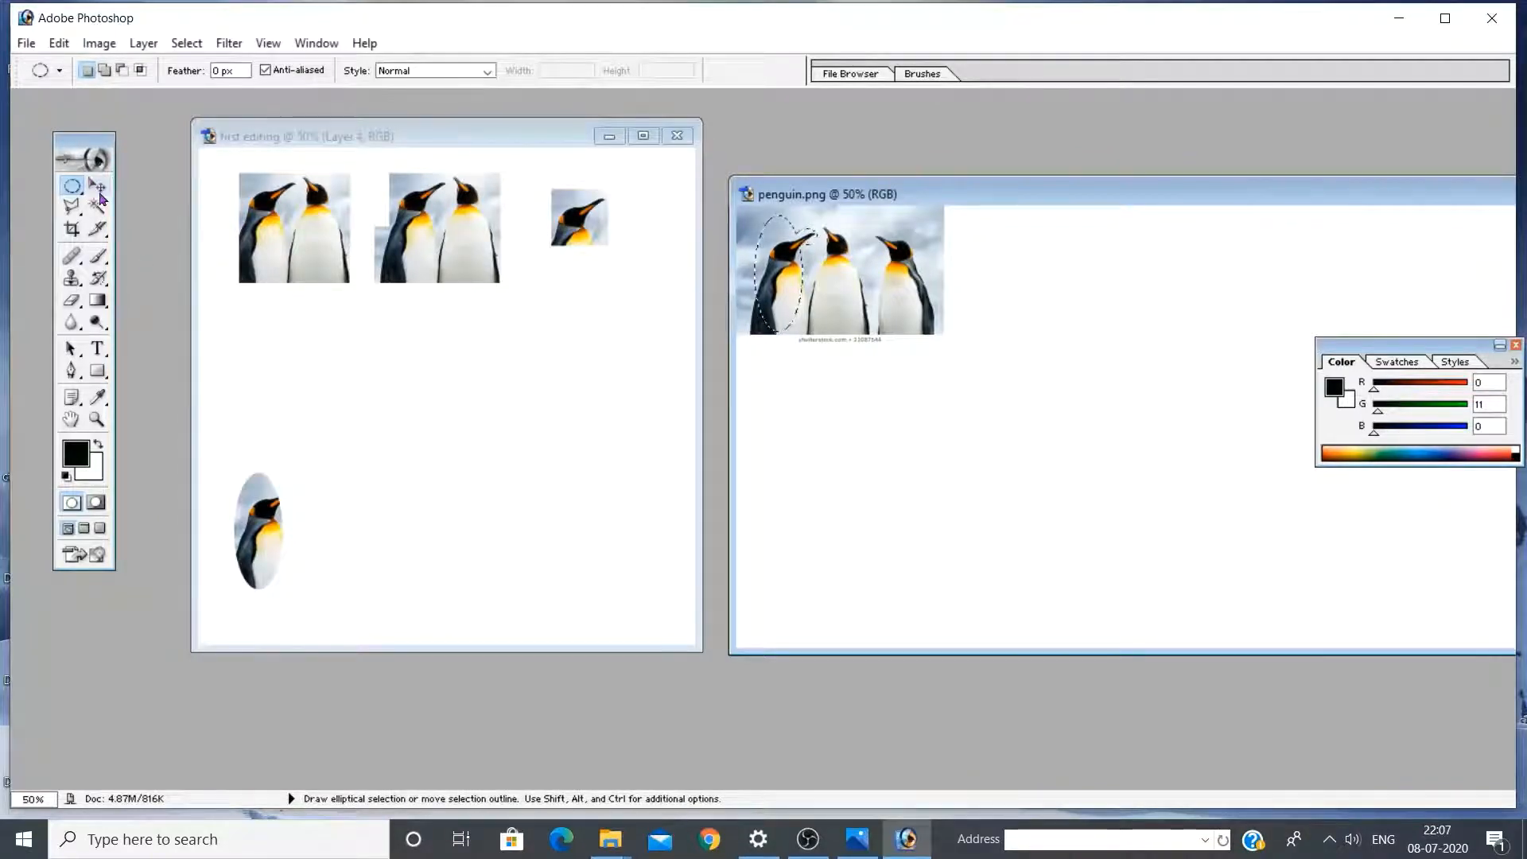
{"action": "left_click", "coordinate": [98, 190]}
{"action": "left_click_drag", "start_coordinate": [788, 270], "coordinate": [406, 535]}
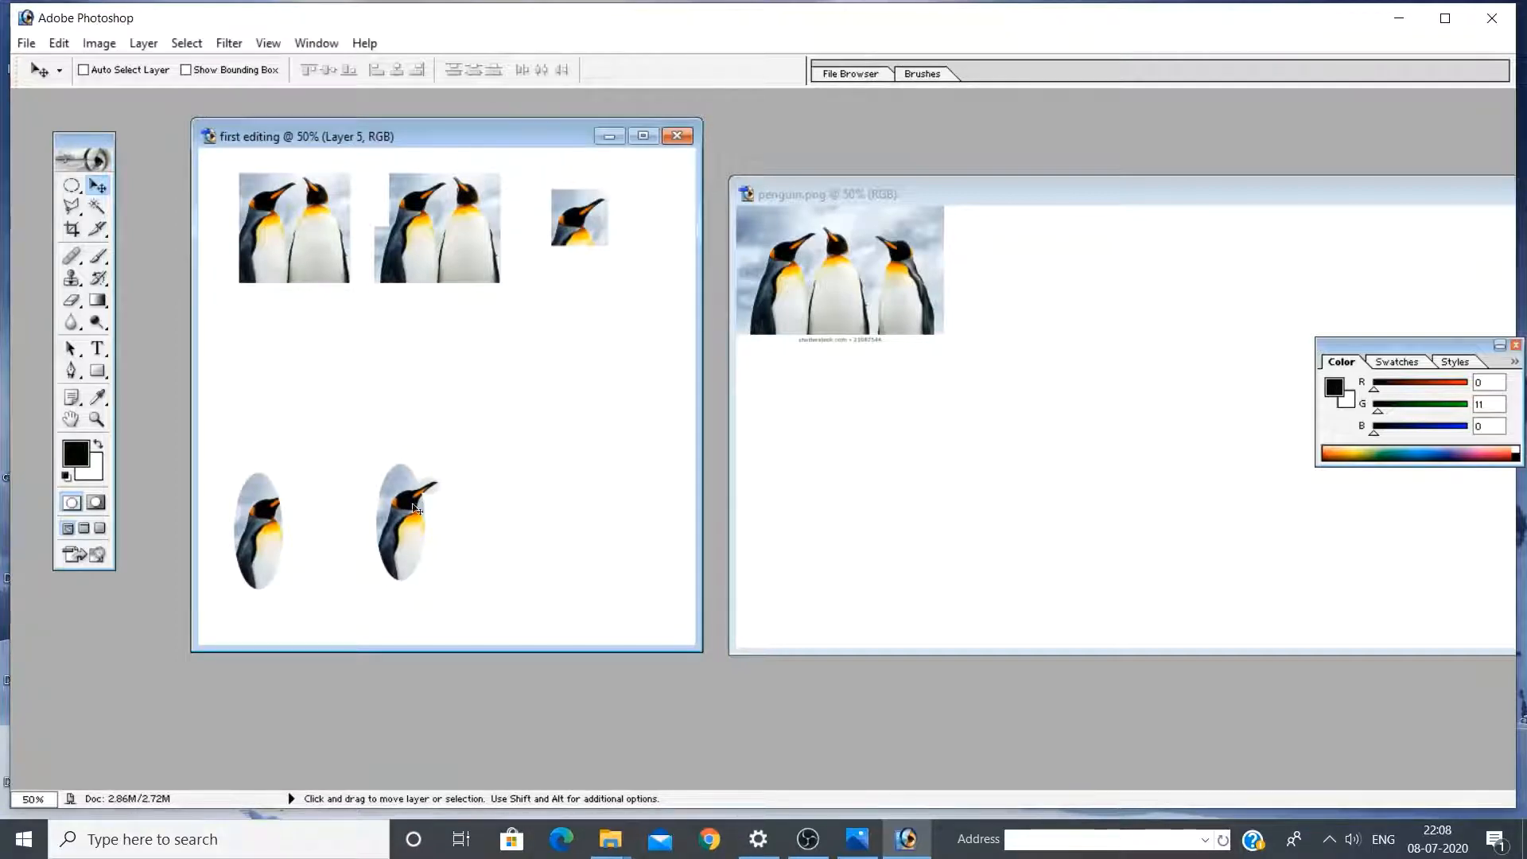
Replace the selection in penguin.png with a circle across the left and middle penguins' heads and copy it to the first editing canvas's lower-right area
{"action": "left_click", "coordinate": [72, 187]}
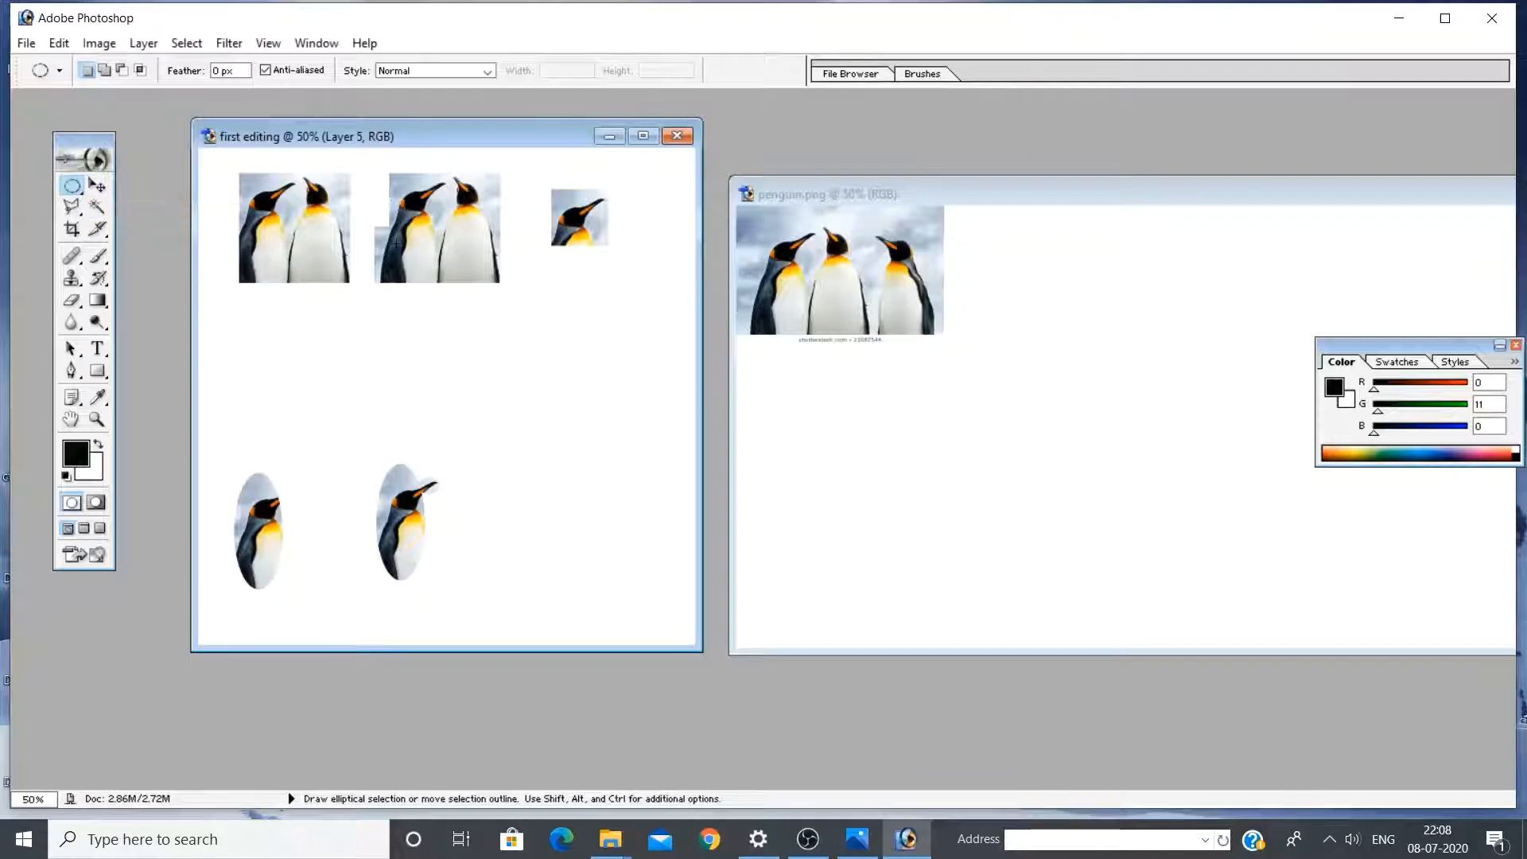
{"action": "left_click", "coordinate": [778, 226]}
{"action": "left_click", "coordinate": [840, 215]}
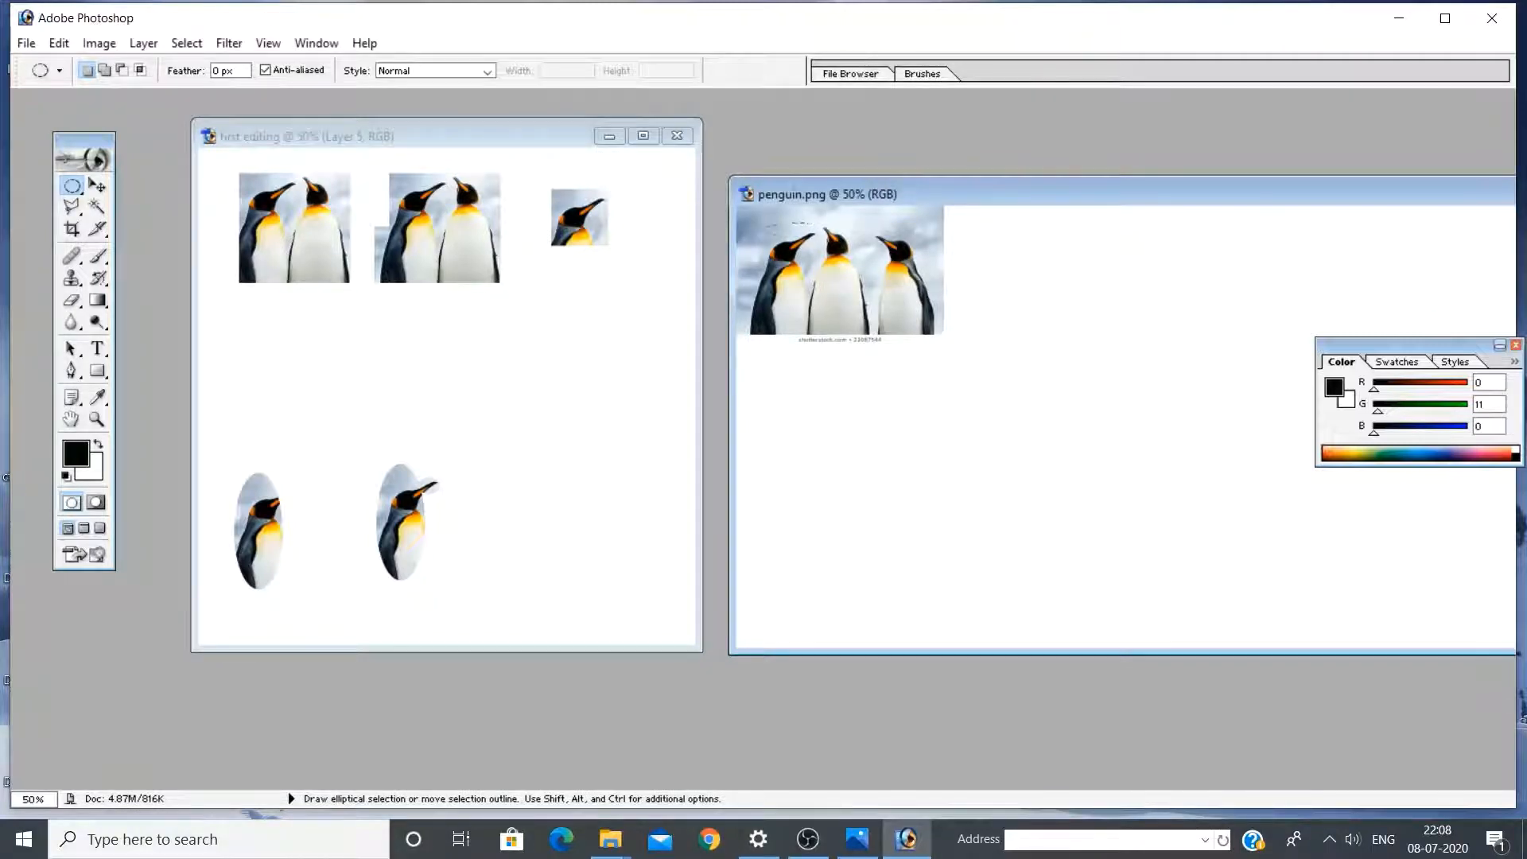
{"action": "mouse_move", "coordinate": [765, 224]}
{"action": "left_mouse_down"}
{"action": "mouse_move", "coordinate": [864, 272]}
{"action": "mouse_move", "coordinate": [865, 307]}
{"action": "mouse_move", "coordinate": [877, 298]}
{"action": "left_mouse_up"}
{"action": "left_click_drag", "start_coordinate": [879, 294], "coordinate": [878, 294]}
{"action": "left_click_drag", "start_coordinate": [772, 229], "coordinate": [894, 295]}
{"action": "key", "text": "shift"}
{"action": "left_click", "coordinate": [96, 184]}
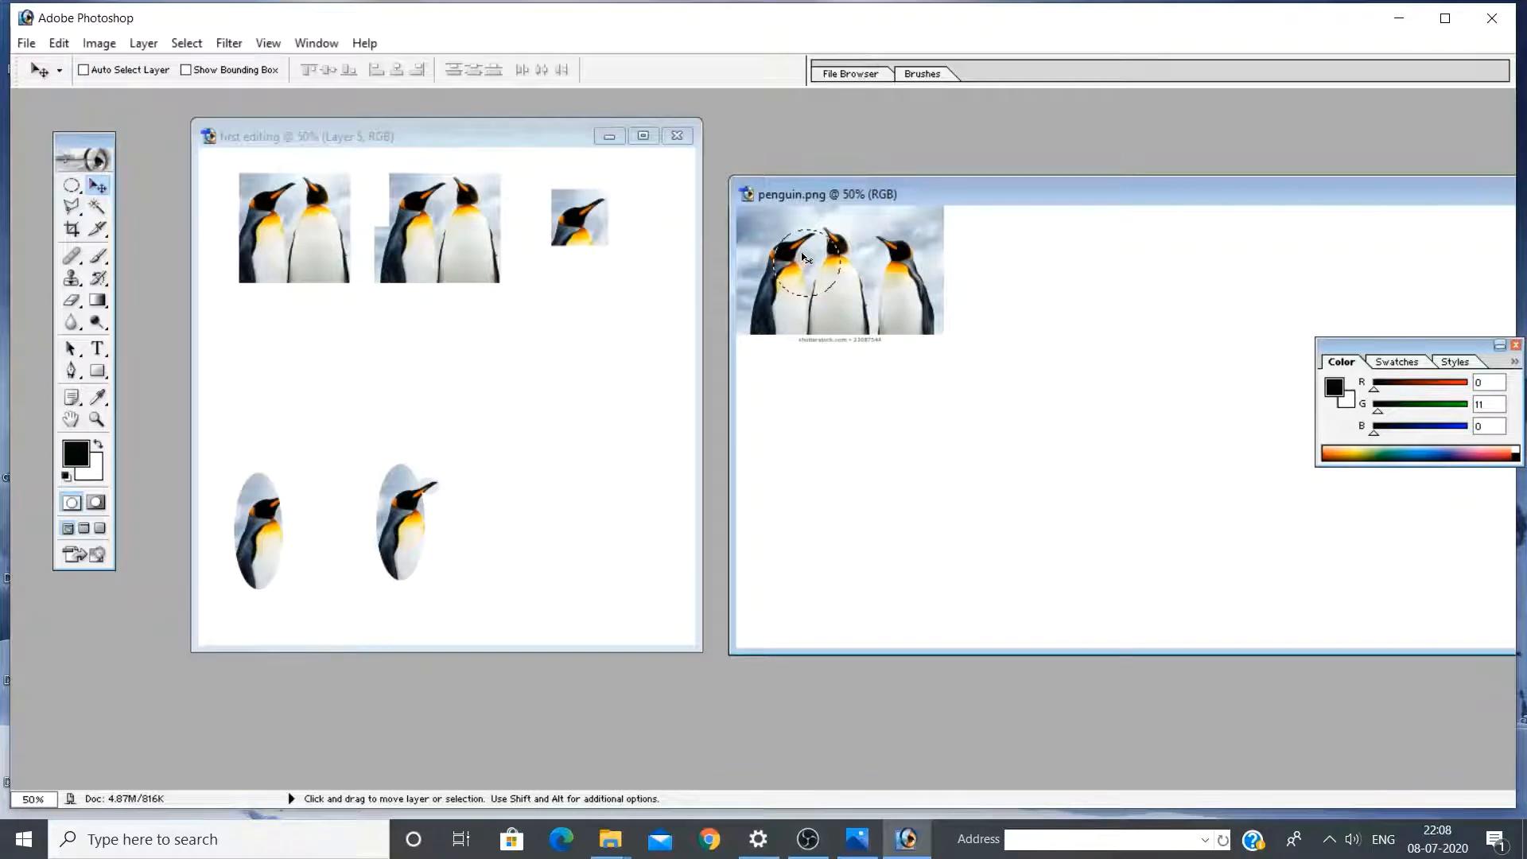
{"action": "left_click_drag", "start_coordinate": [792, 261], "coordinate": [589, 506]}
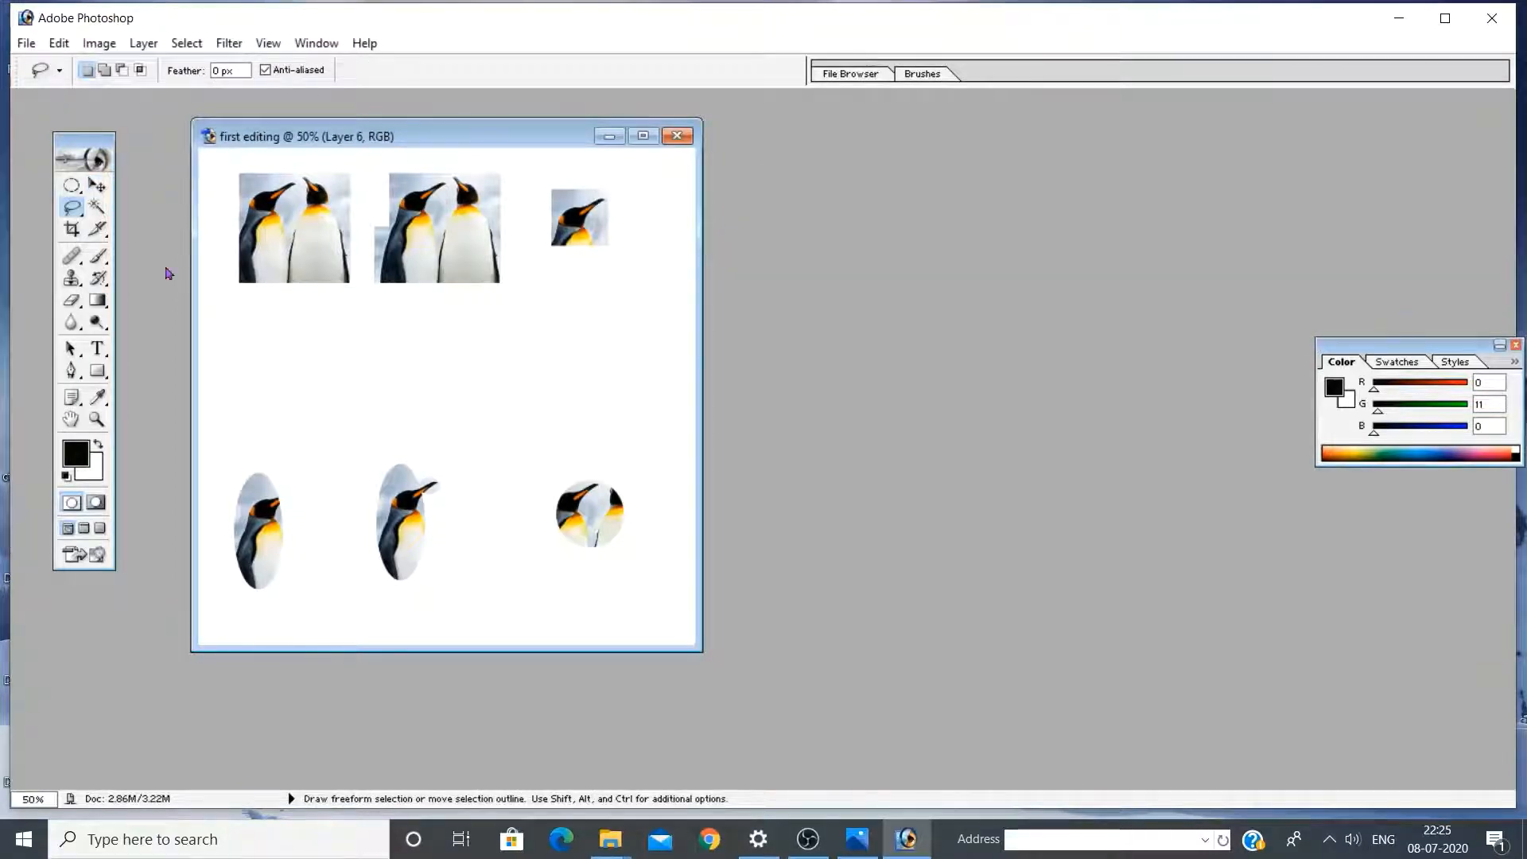
Make the standard Lasso Tool active
{"action": "left_click", "coordinate": [77, 190]}
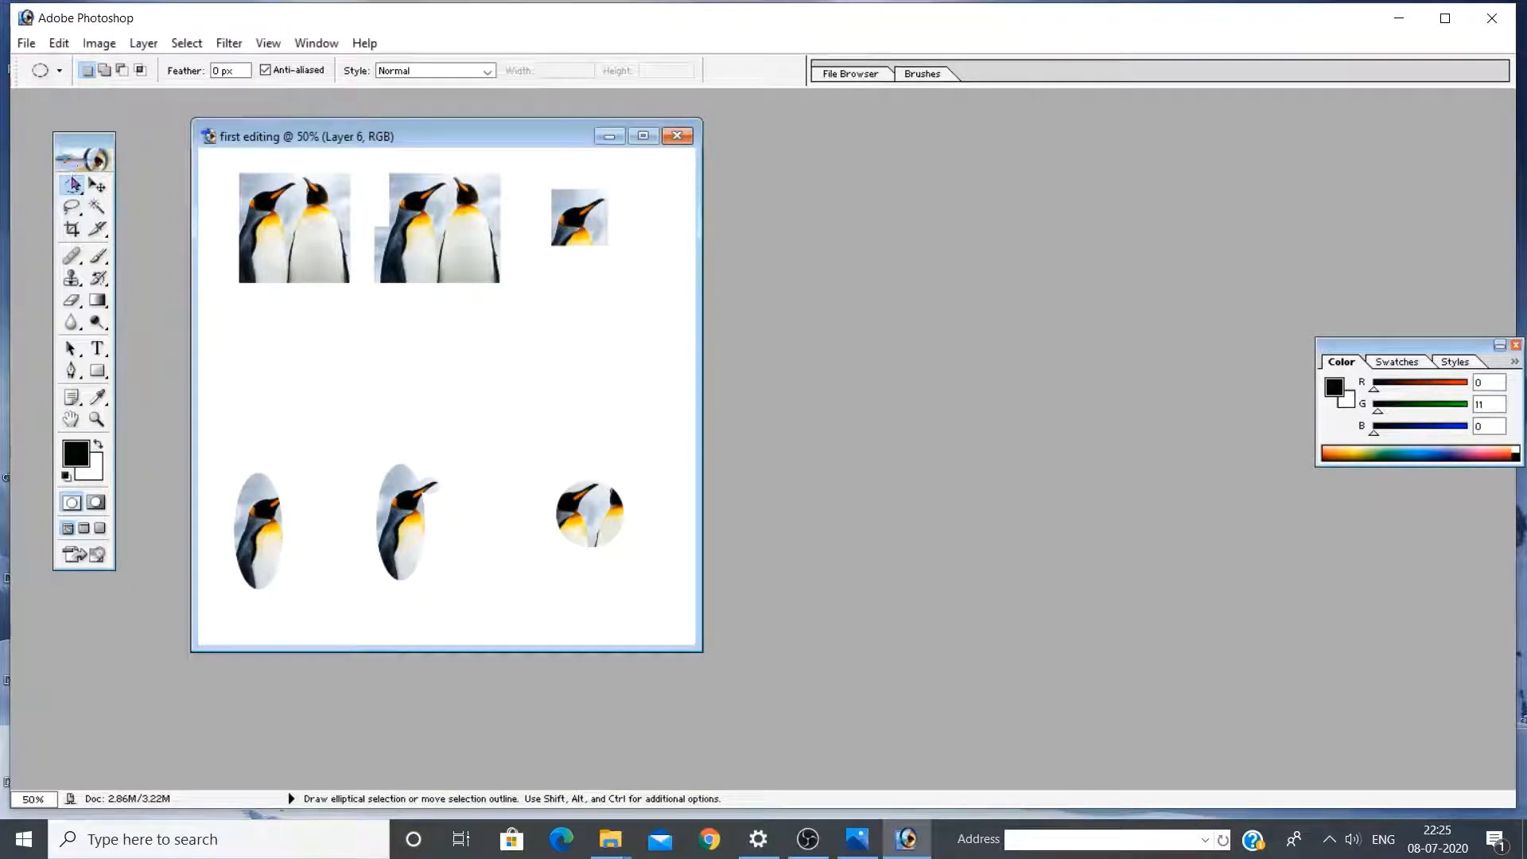
{"action": "left_click", "coordinate": [82, 221]}
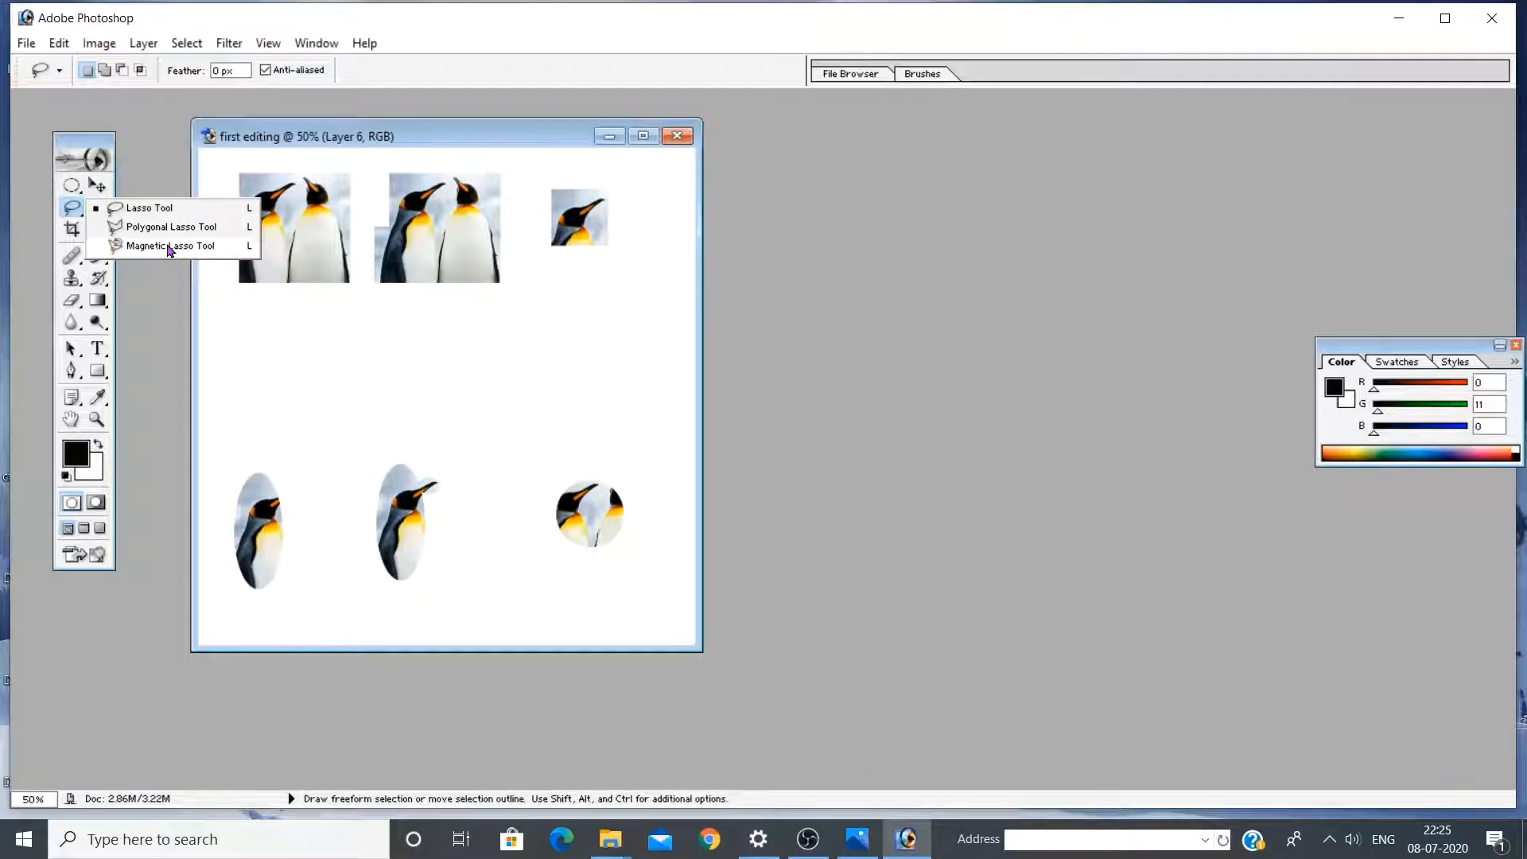
{"action": "left_click", "coordinate": [147, 208]}
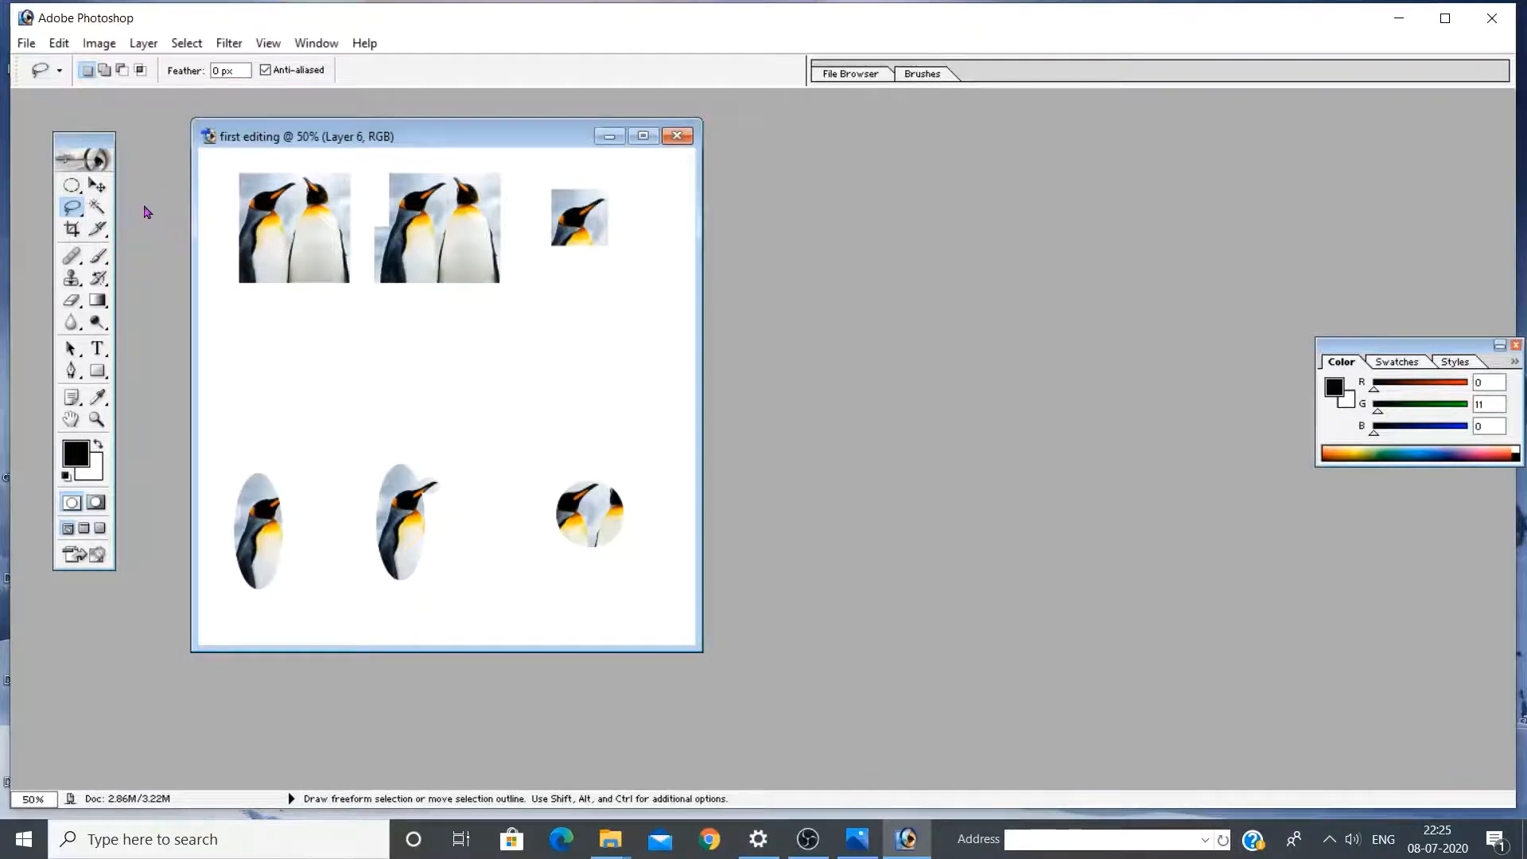
Open dahlia.jpg from the Pictures folder and place its window beside the first editing document
{"action": "left_click", "coordinate": [32, 46]}
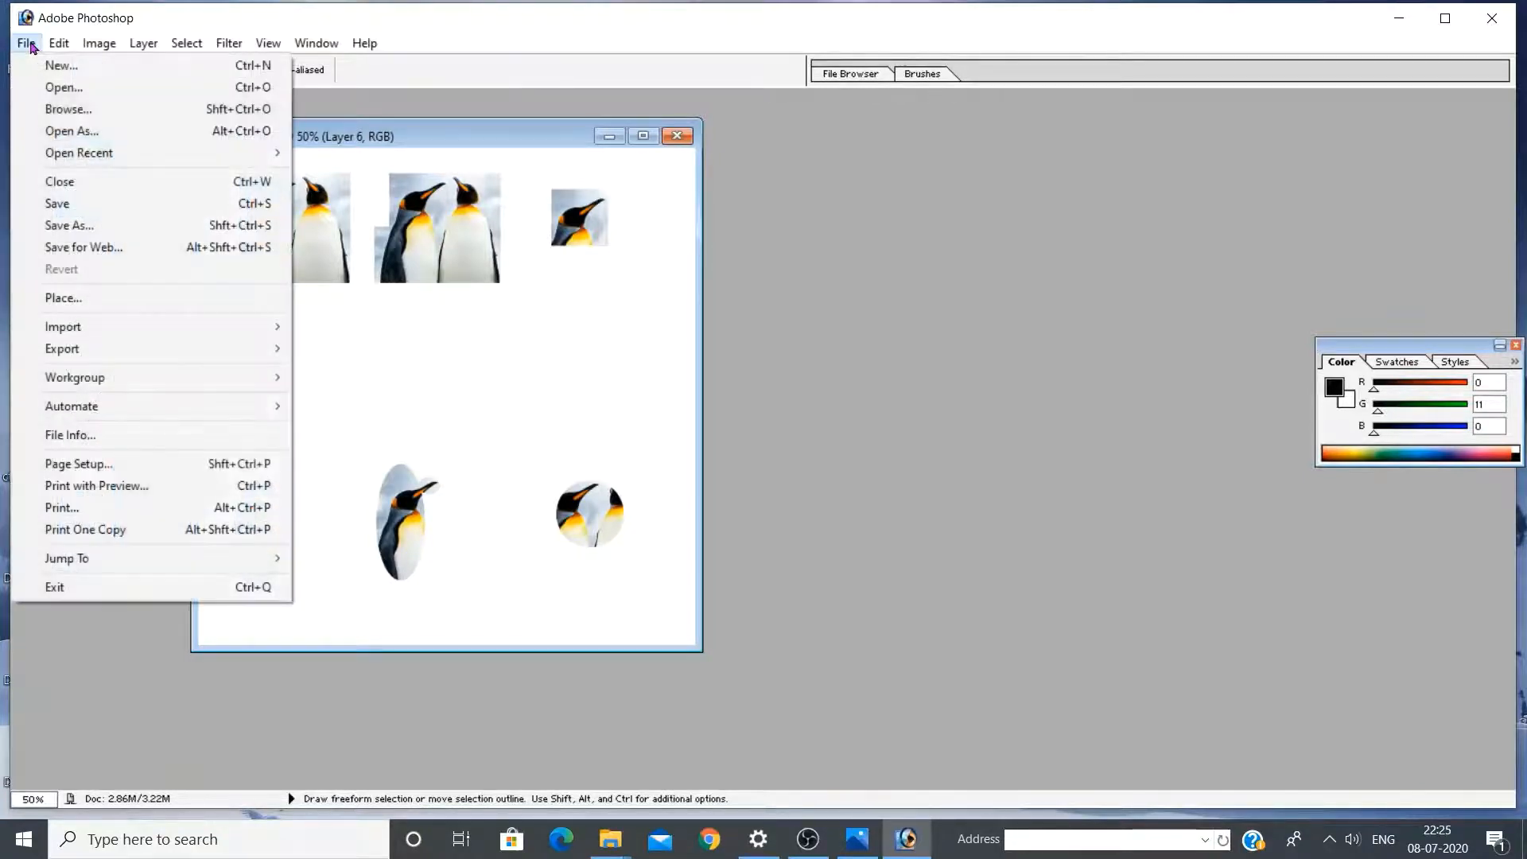
{"action": "left_click", "coordinate": [56, 88]}
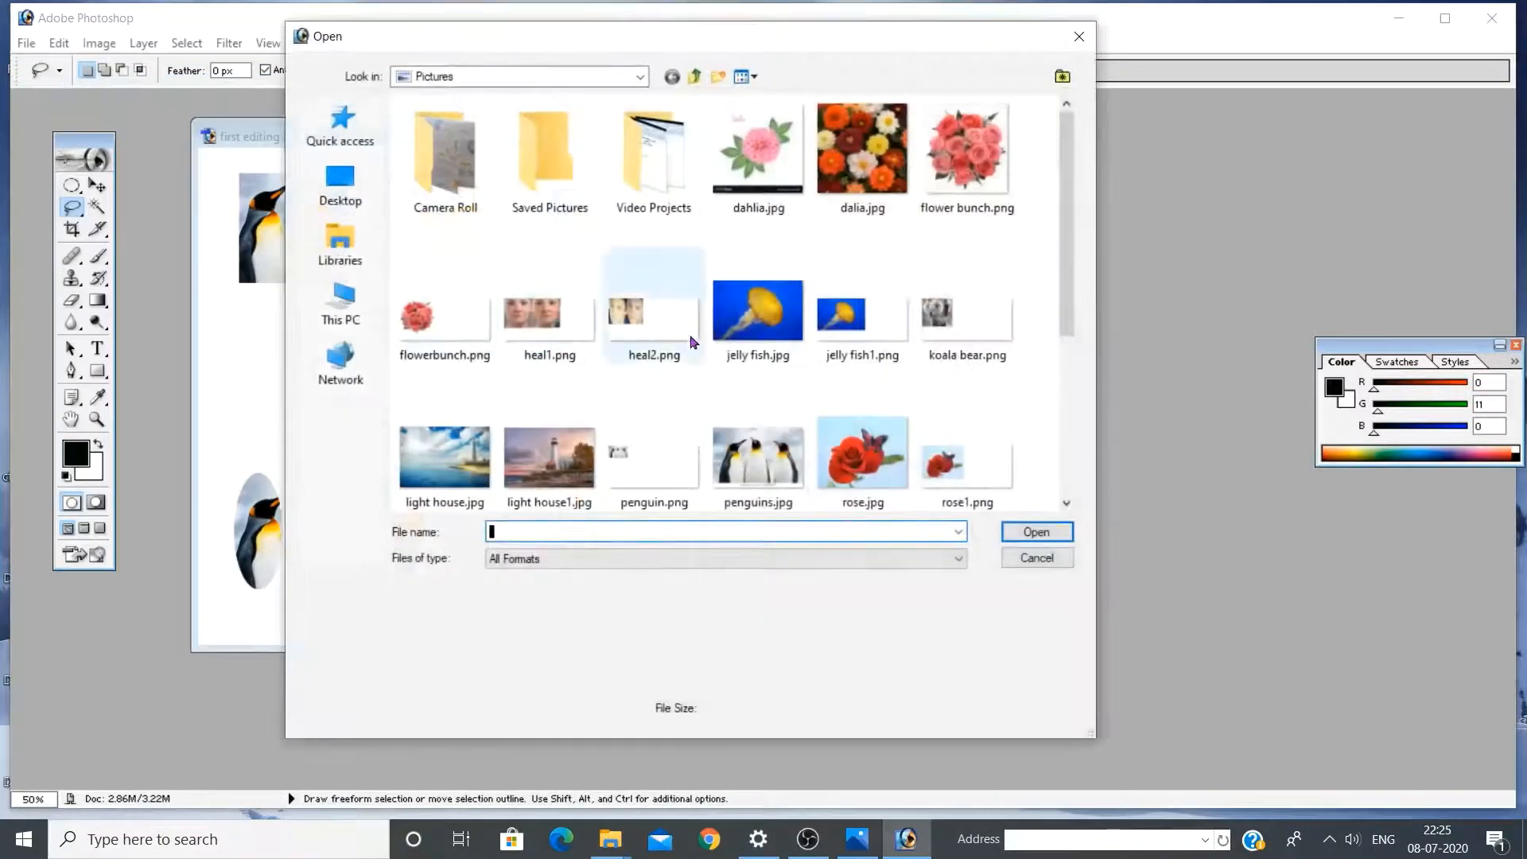
{"action": "left_click", "coordinate": [775, 168]}
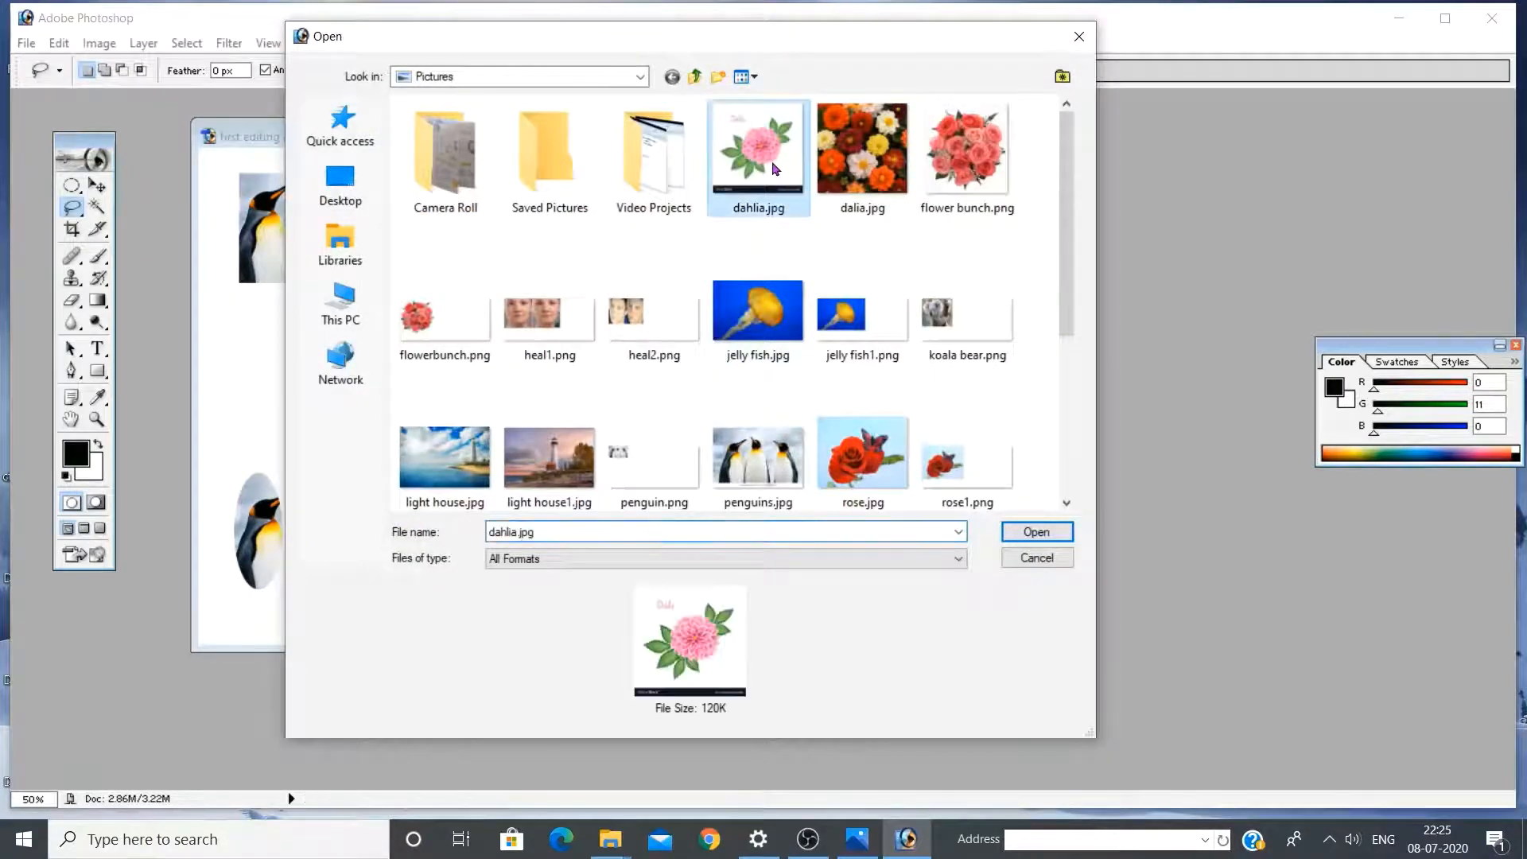
{"action": "left_click", "coordinate": [1037, 532]}
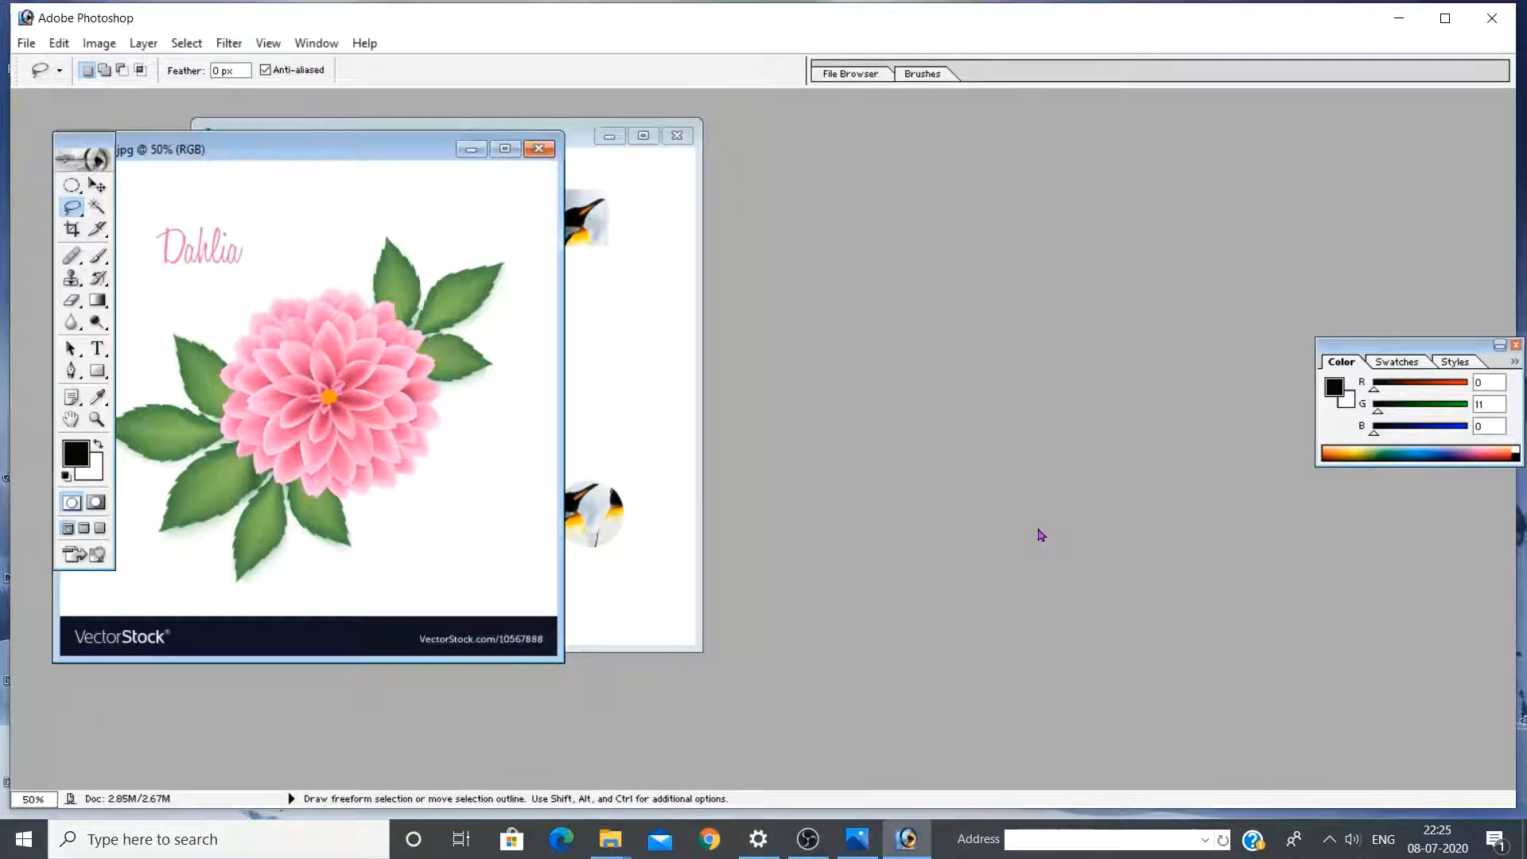
{"action": "left_click_drag", "start_coordinate": [356, 150], "coordinate": [1072, 152]}
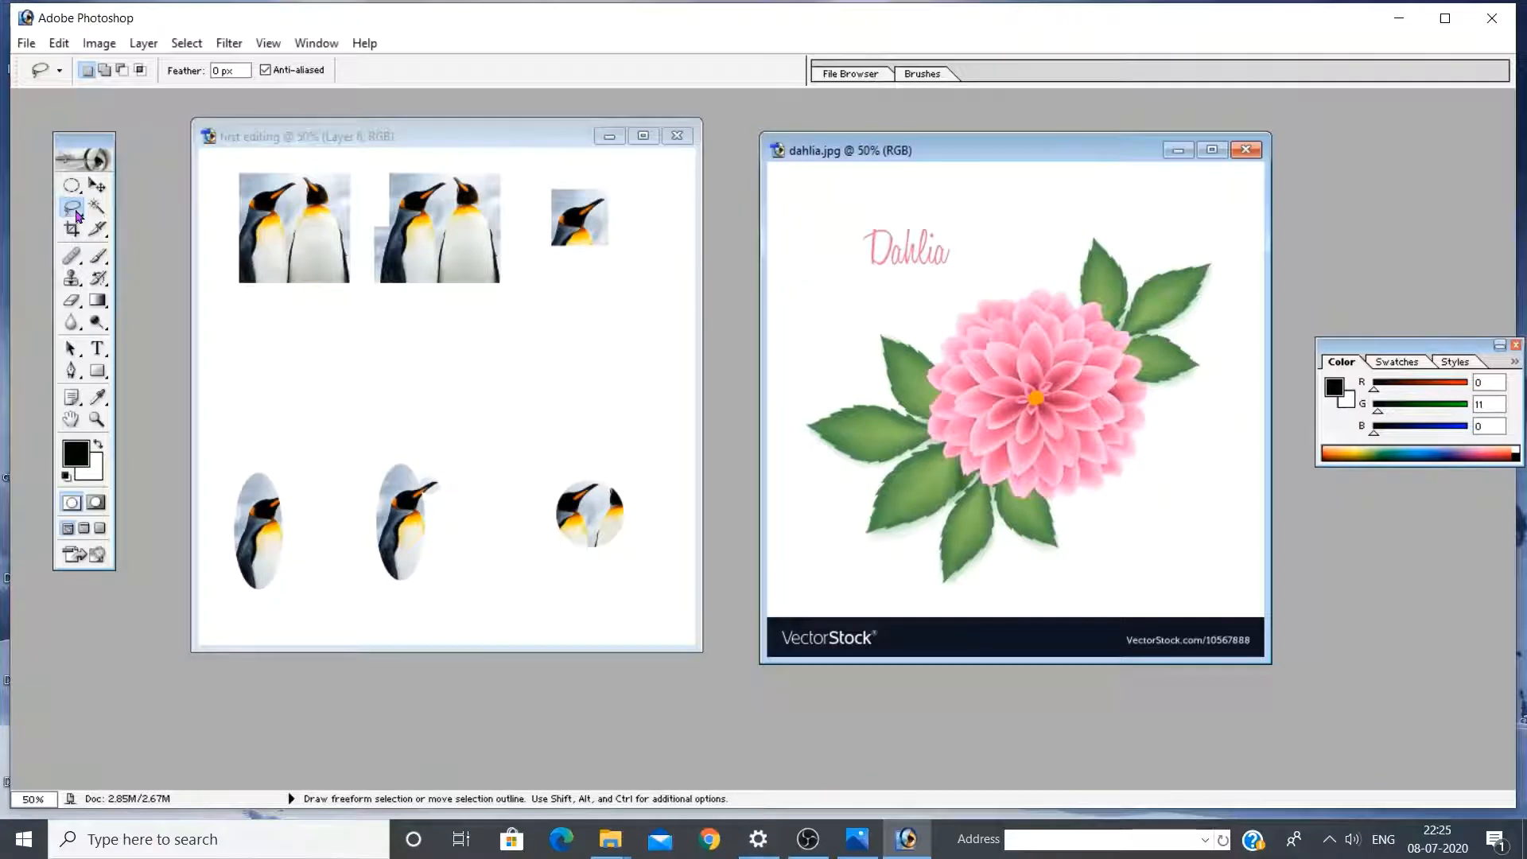
Outline the pink bloom in dahlia.jpg with a freehand Lasso selection and copy it onto the first editing canvas below the left penguin pieces
{"action": "left_click", "coordinate": [77, 212]}
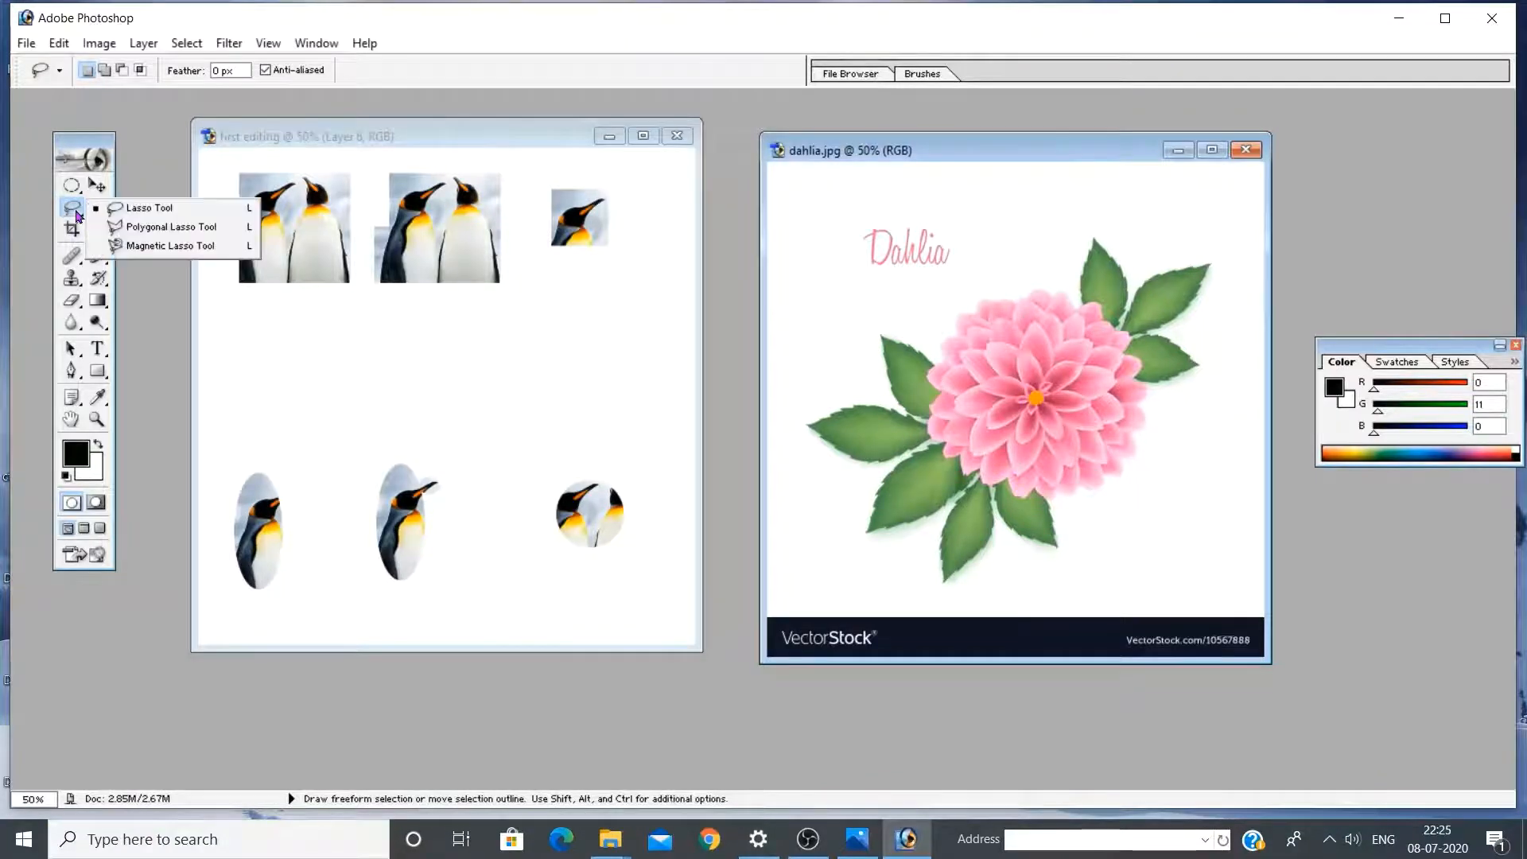
{"action": "left_click", "coordinate": [136, 210]}
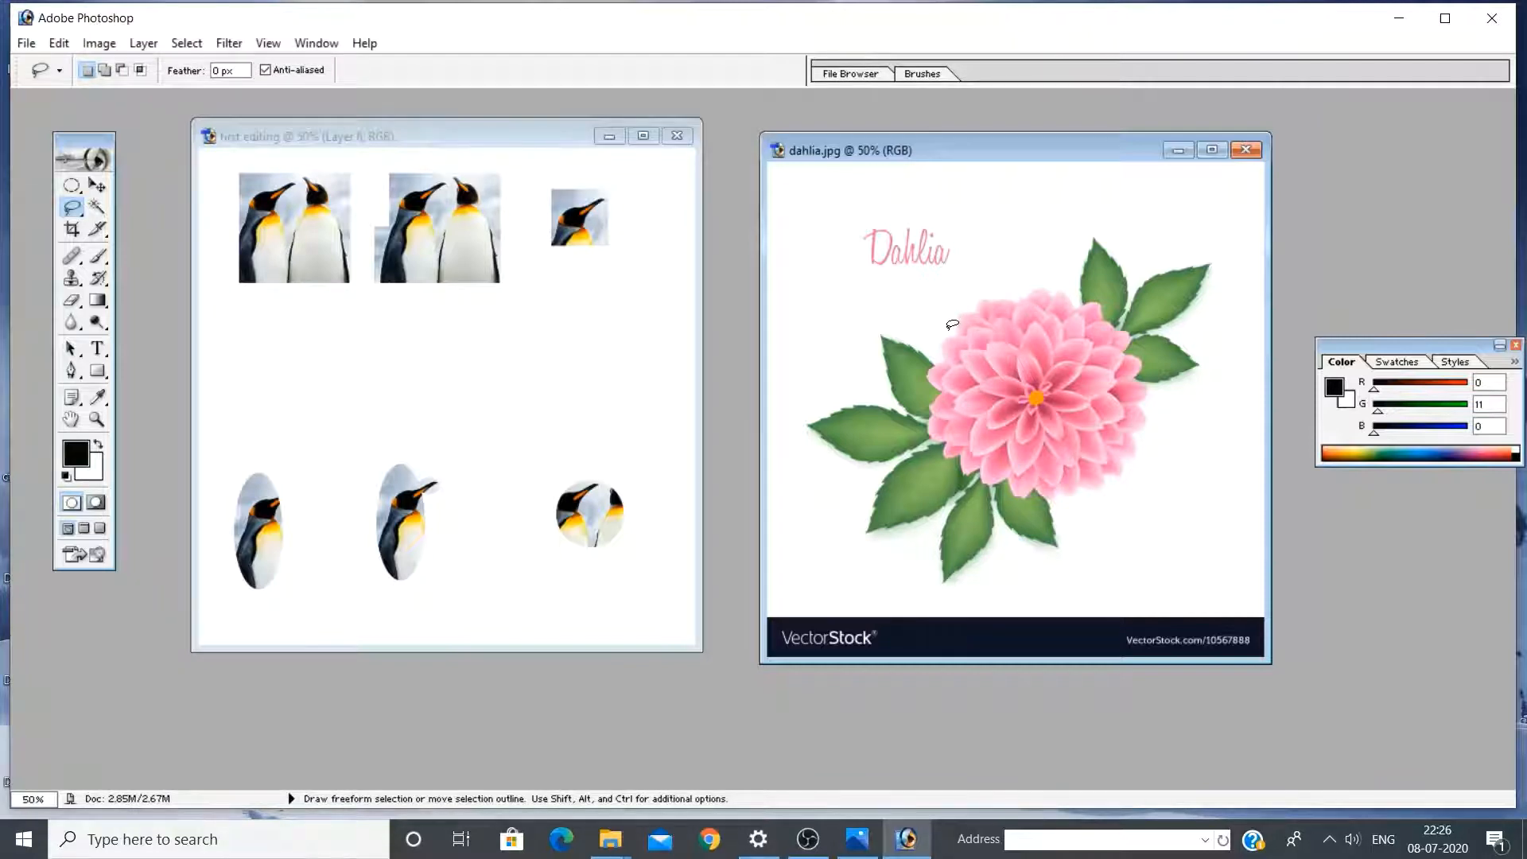
{"action": "mouse_move", "coordinate": [948, 327]}
{"action": "left_mouse_down"}
{"action": "mouse_move", "coordinate": [947, 311]}
{"action": "mouse_move", "coordinate": [1024, 280]}
{"action": "mouse_move", "coordinate": [1100, 285]}
{"action": "mouse_move", "coordinate": [1143, 332]}
{"action": "mouse_move", "coordinate": [1158, 403]}
{"action": "mouse_move", "coordinate": [1115, 501]}
{"action": "mouse_move", "coordinate": [1036, 521]}
{"action": "mouse_move", "coordinate": [950, 487]}
{"action": "mouse_move", "coordinate": [921, 422]}
{"action": "mouse_move", "coordinate": [922, 344]}
{"action": "mouse_move", "coordinate": [932, 322]}
{"action": "mouse_move", "coordinate": [951, 333]}
{"action": "left_mouse_up"}
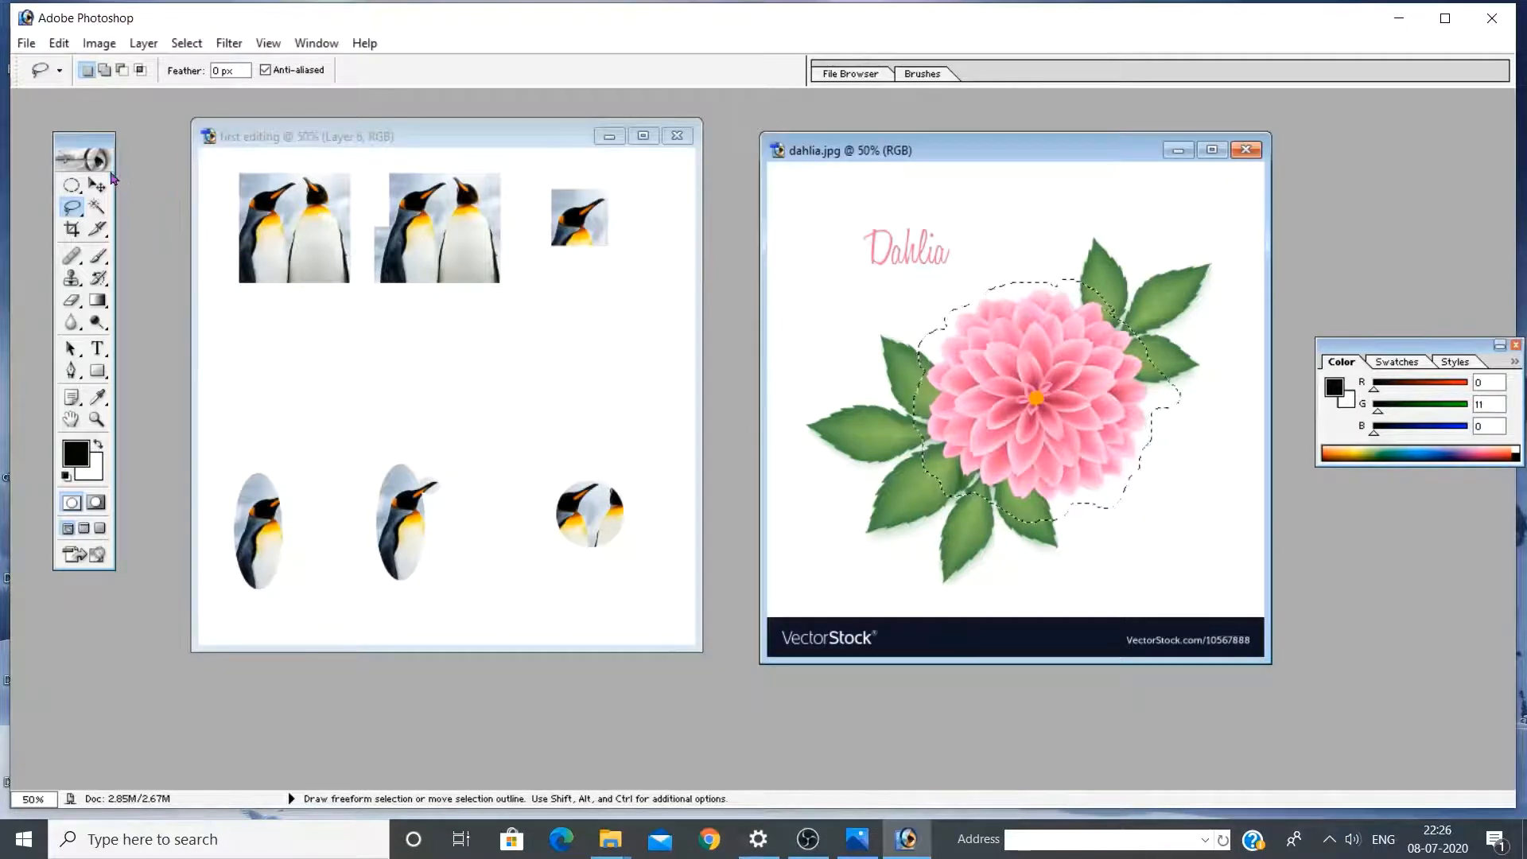
{"action": "left_click", "coordinate": [96, 188]}
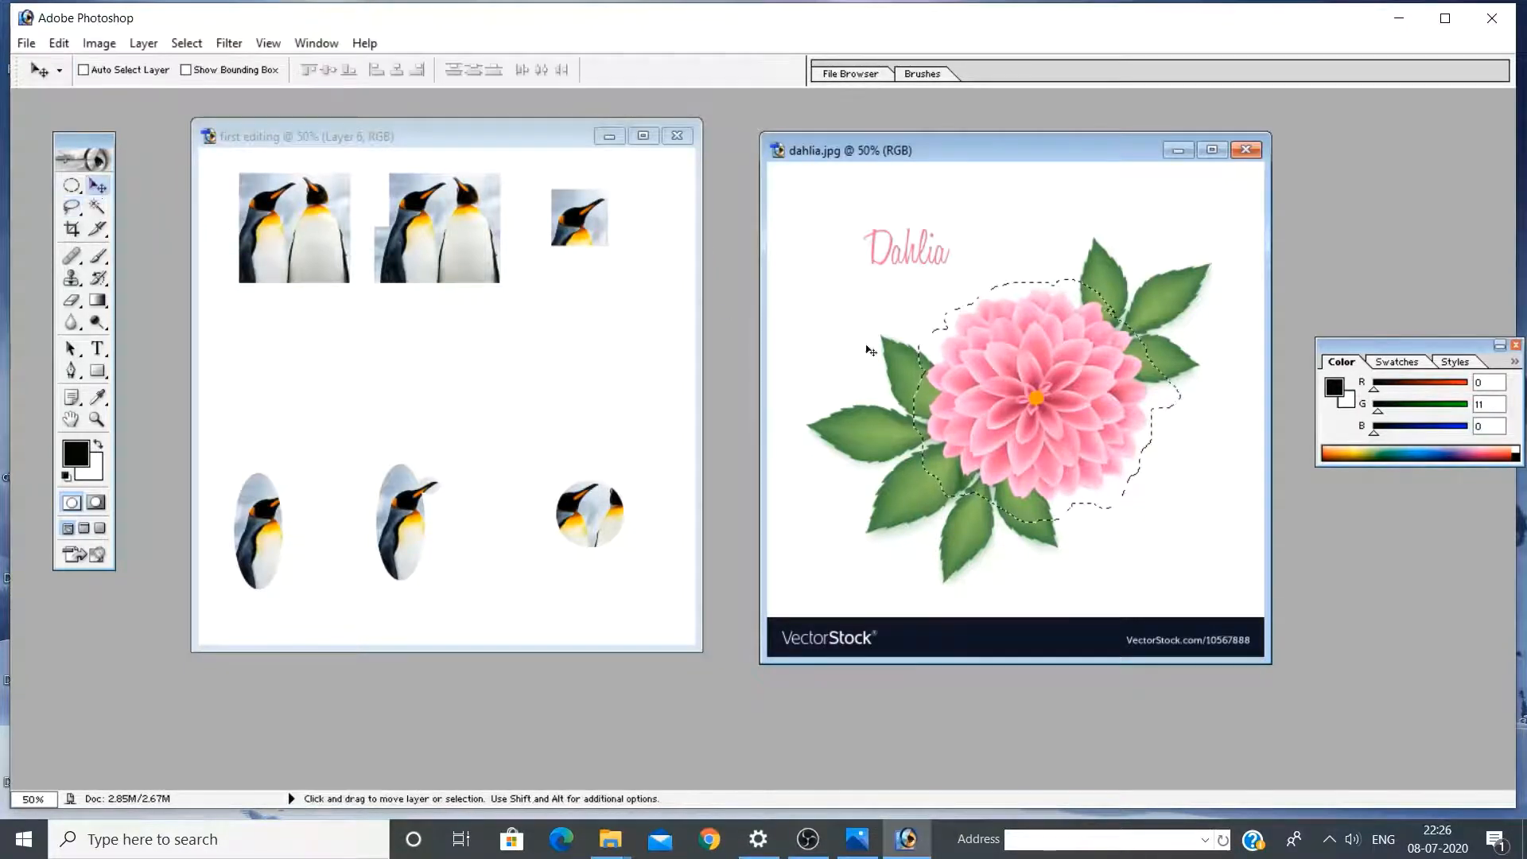
{"action": "left_click_drag", "start_coordinate": [1036, 386], "coordinate": [335, 376]}
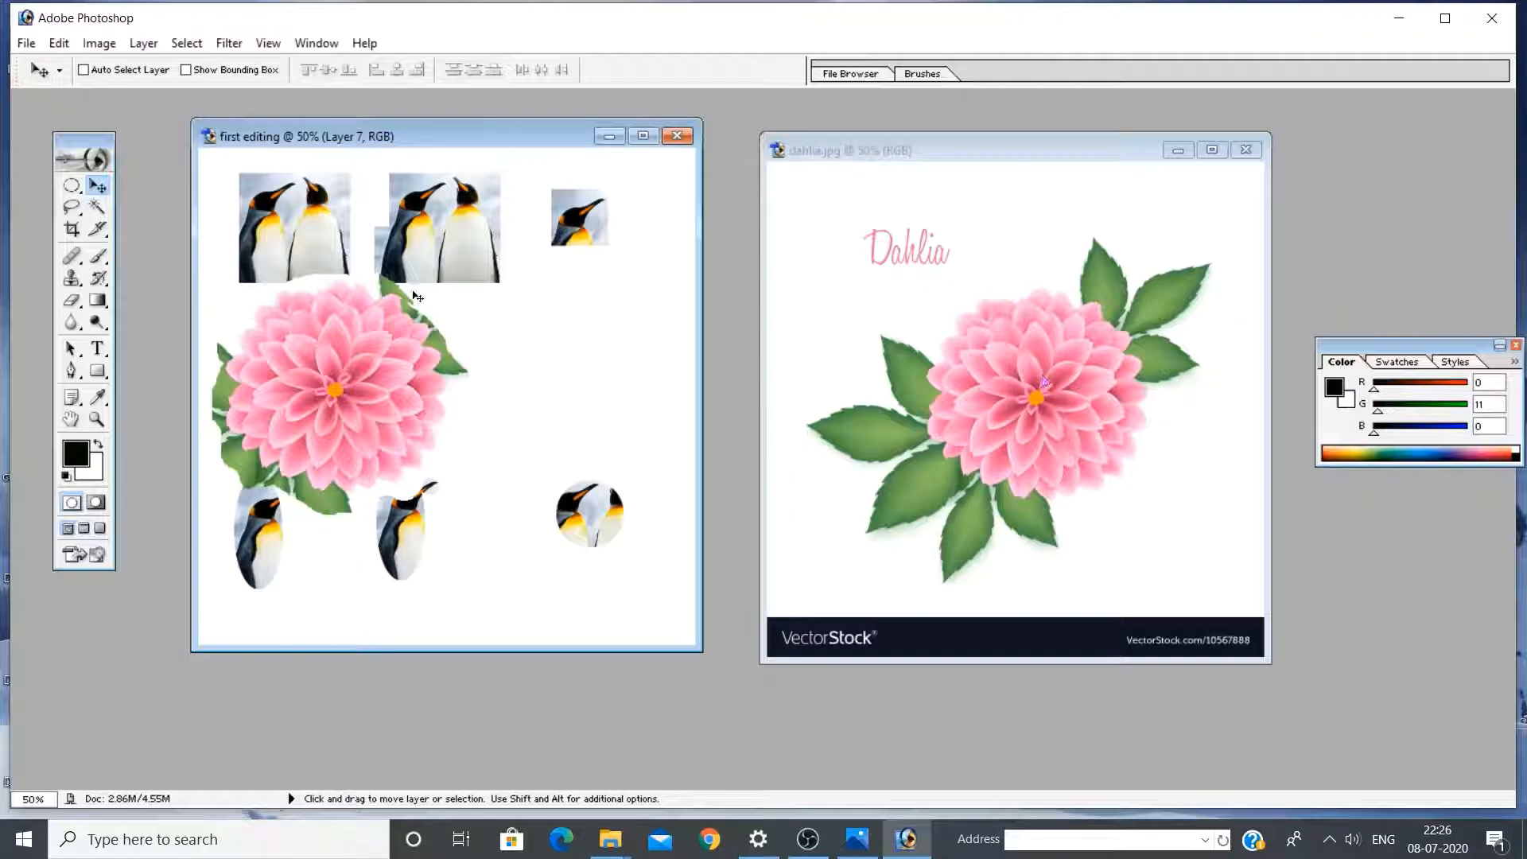
Switch to the Polygonal Lasso Tool and clear the freehand selection in dahlia.jpg
{"action": "left_click", "coordinate": [72, 208]}
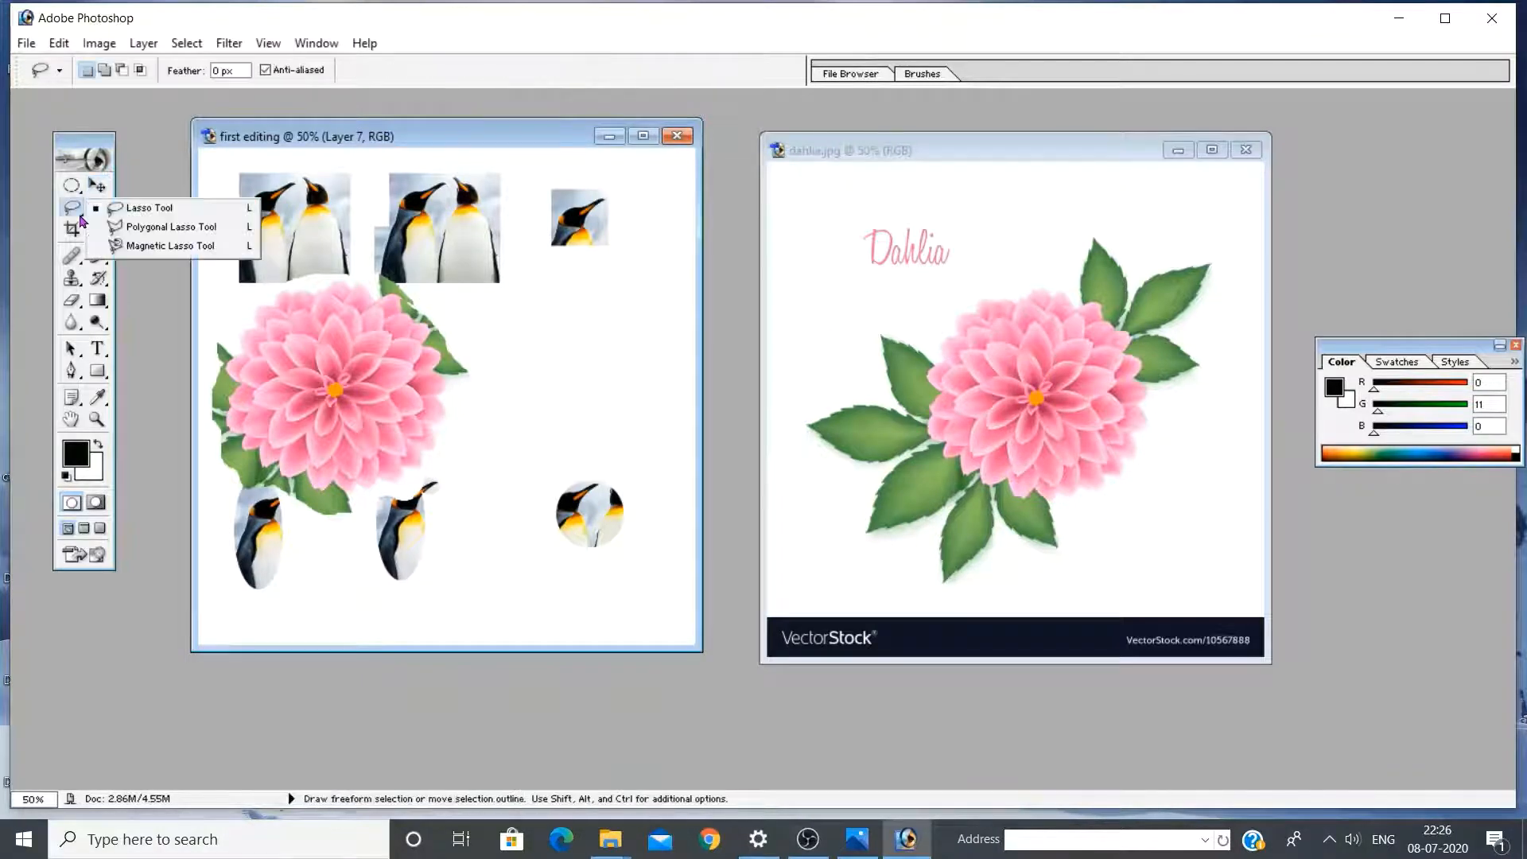
{"action": "left_click", "coordinate": [150, 229]}
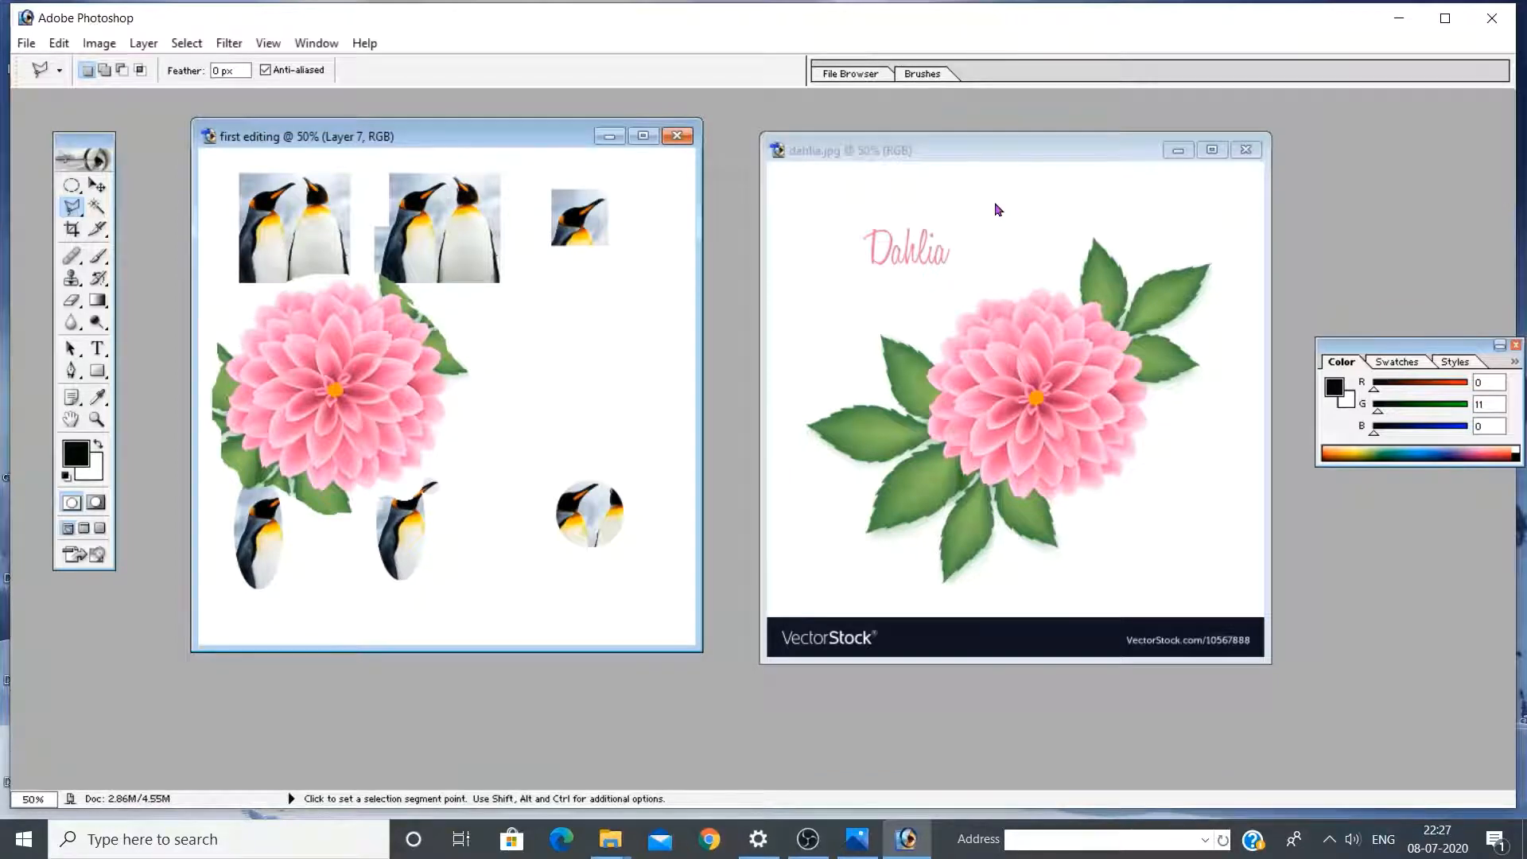
{"action": "left_click", "coordinate": [947, 334]}
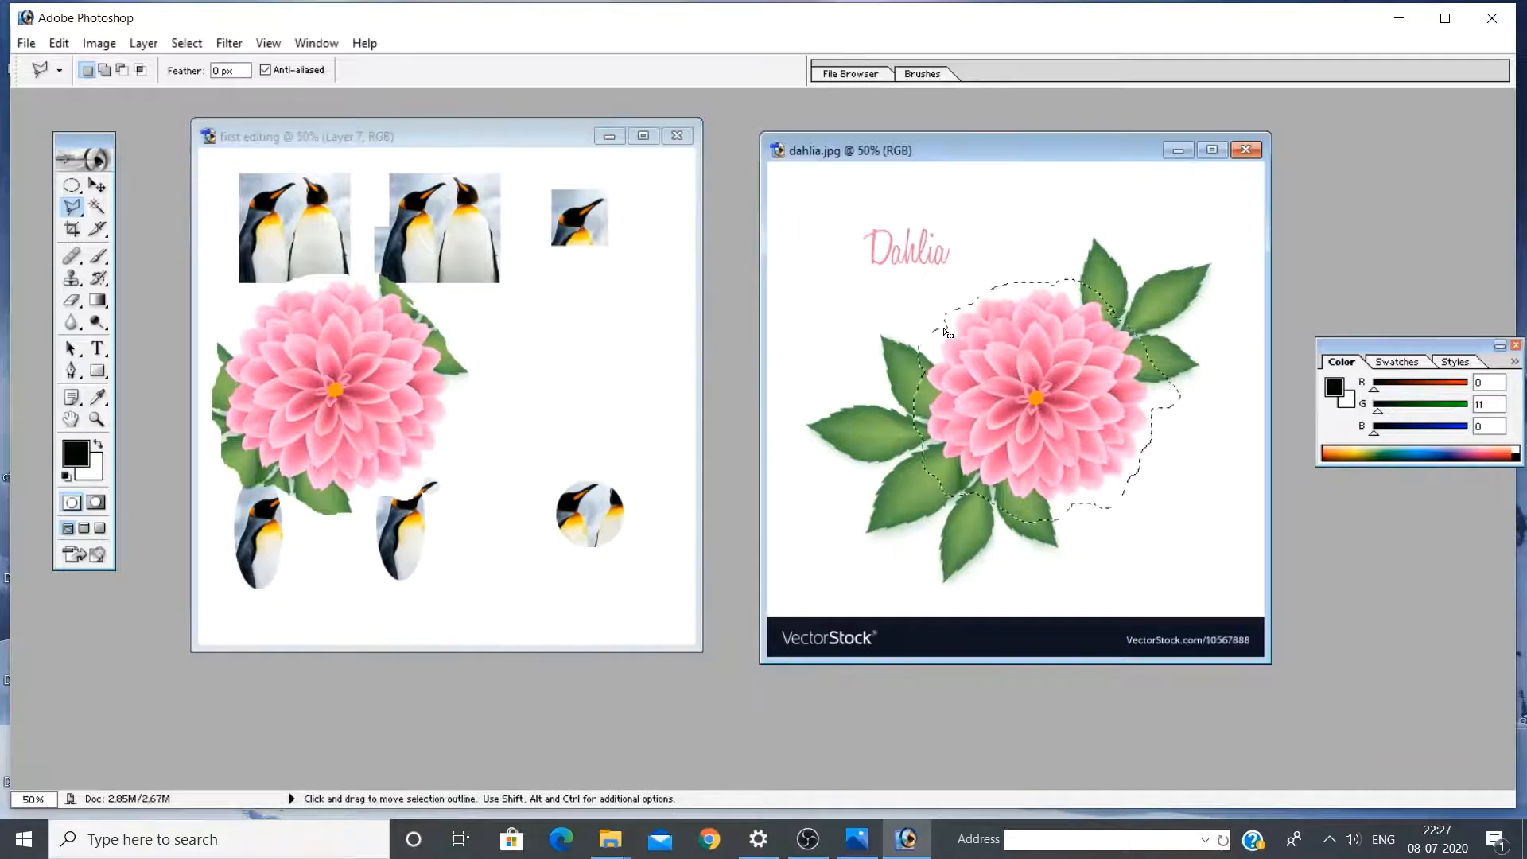
{"action": "key", "text": "ctrl+d"}
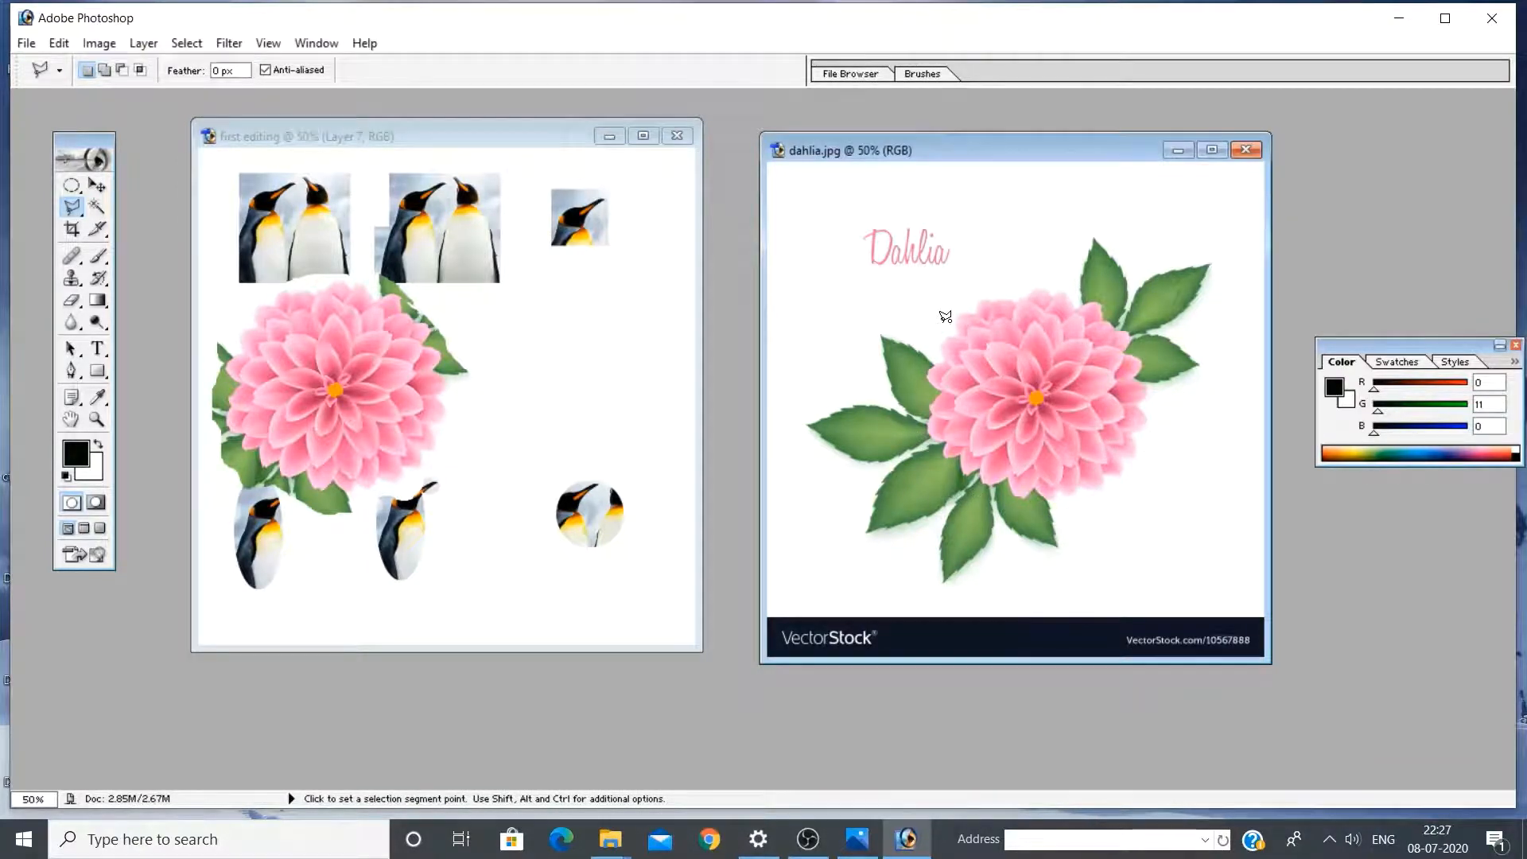
Enclose the bloom in dahlia.jpg with a six-sided Polygonal Lasso selection
{"action": "left_click", "coordinate": [943, 322]}
{"action": "left_click", "coordinate": [1039, 273]}
{"action": "left_click", "coordinate": [1162, 334]}
{"action": "left_click", "coordinate": [1148, 468]}
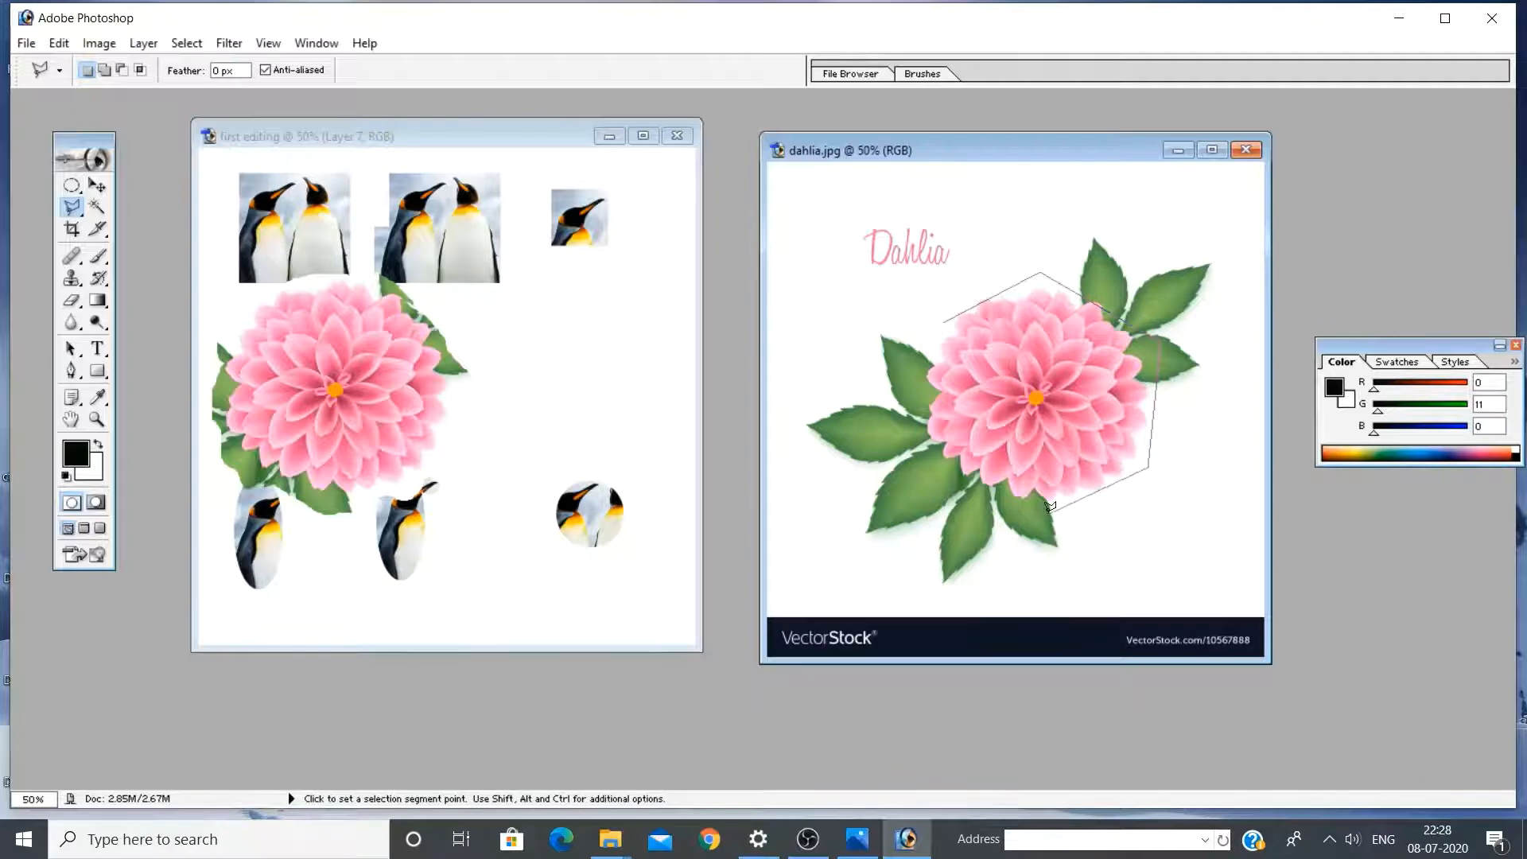
{"action": "left_click", "coordinate": [1050, 507]}
{"action": "left_click", "coordinate": [942, 477]}
{"action": "double_click", "coordinate": [945, 320]}
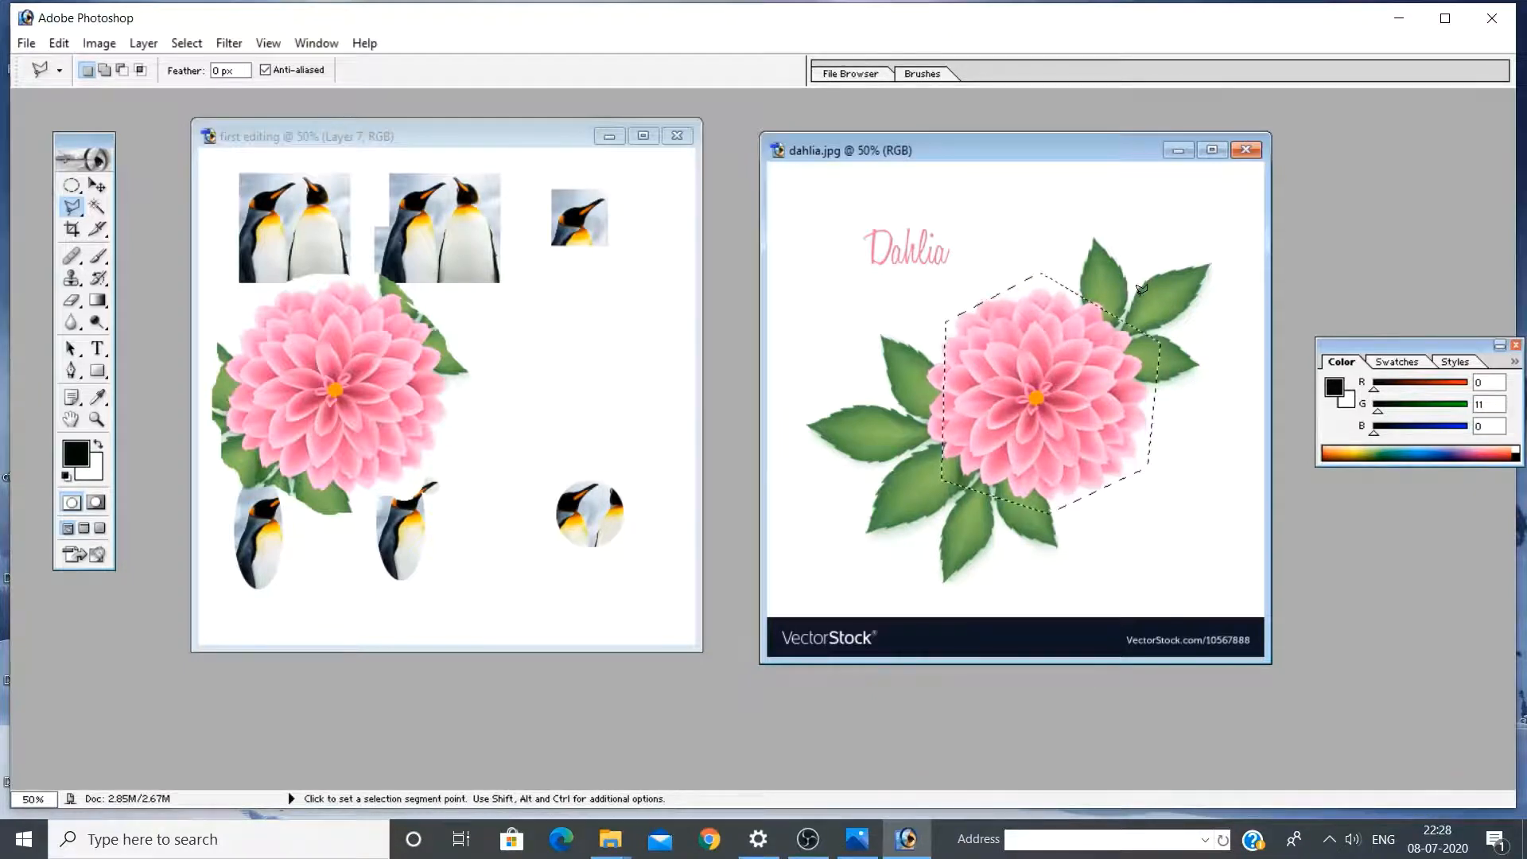
Select the bloom in dahlia.jpg with a five-sided Polygonal Lasso outline and copy it beside the first bloom on the first editing canvas
{"action": "left_click", "coordinate": [1141, 289]}
{"action": "left_click", "coordinate": [1035, 282]}
{"action": "left_click", "coordinate": [941, 342]}
{"action": "left_click", "coordinate": [971, 469]}
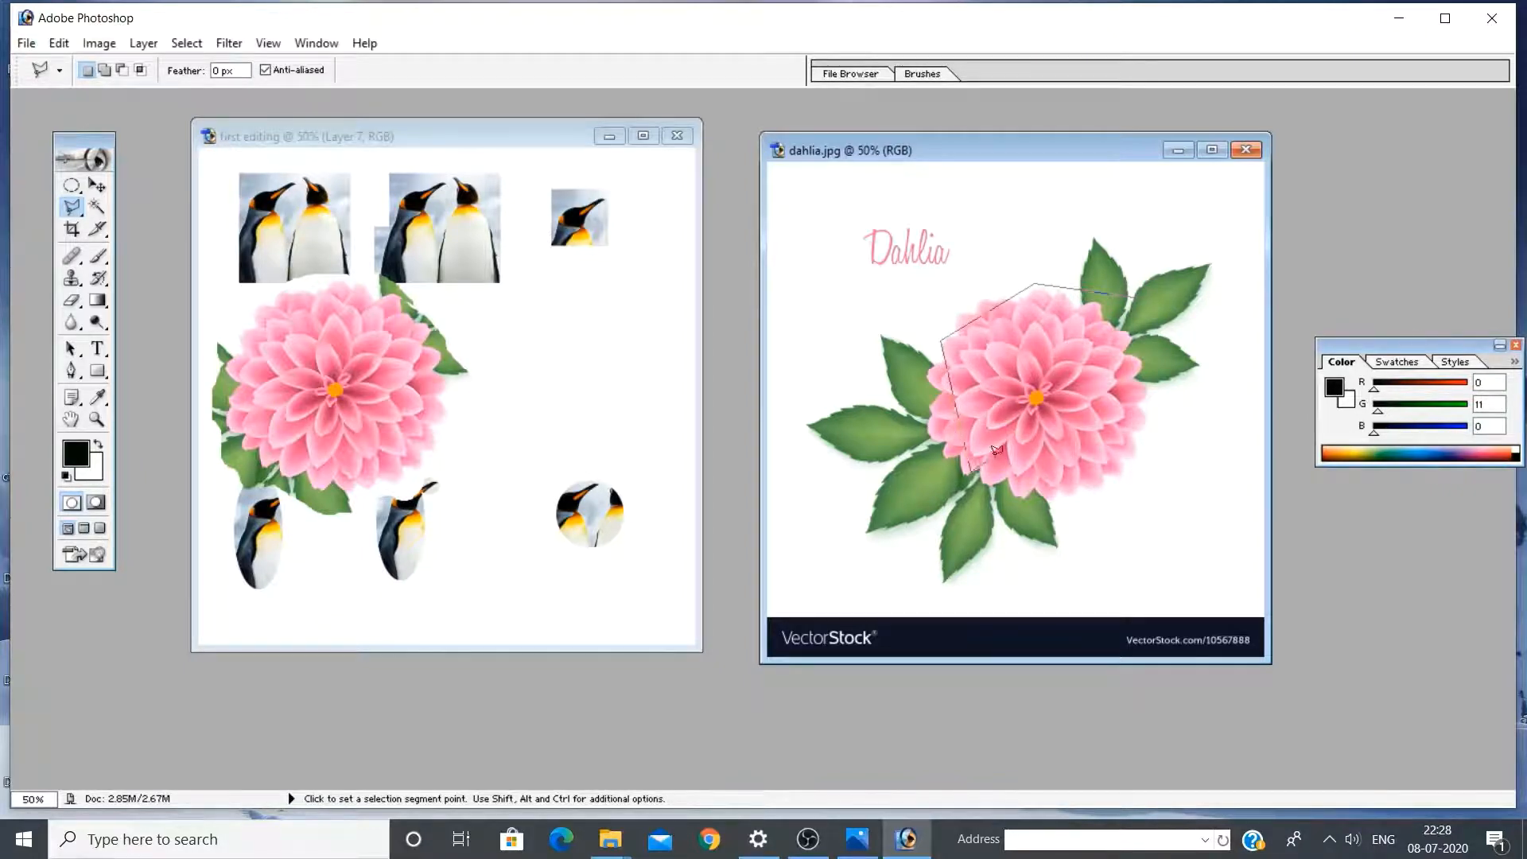
{"action": "left_click", "coordinate": [1090, 464]}
{"action": "double_click", "coordinate": [1138, 297]}
{"action": "left_click", "coordinate": [96, 188]}
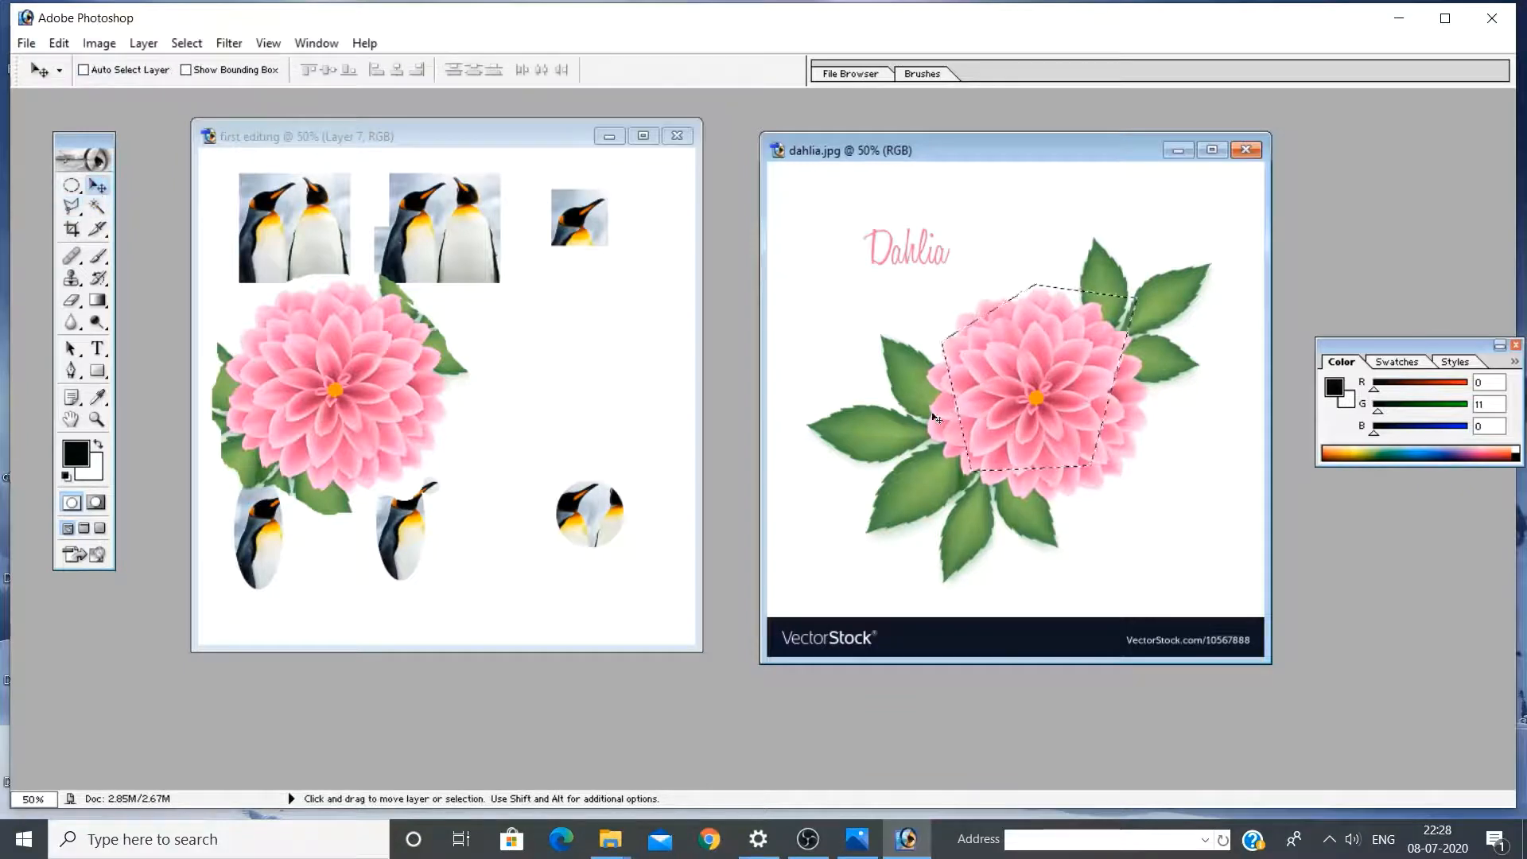
{"action": "left_click_drag", "start_coordinate": [1006, 372], "coordinate": [547, 354]}
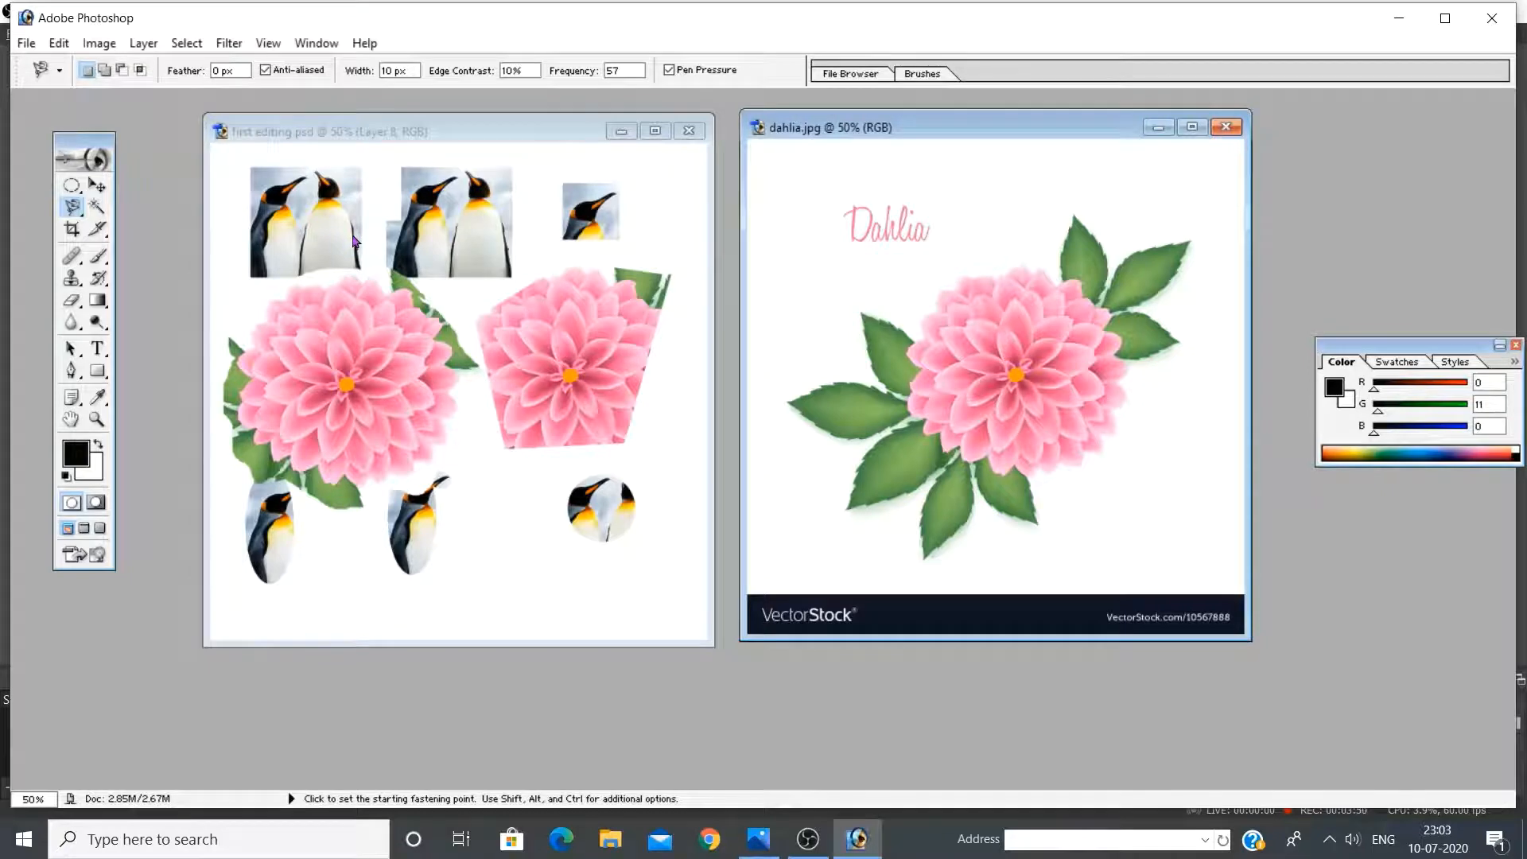
Try short Magnetic Lasso paths in the blank area above the dahlia in dahlia.jpg and discard them
{"action": "left_click", "coordinate": [80, 220]}
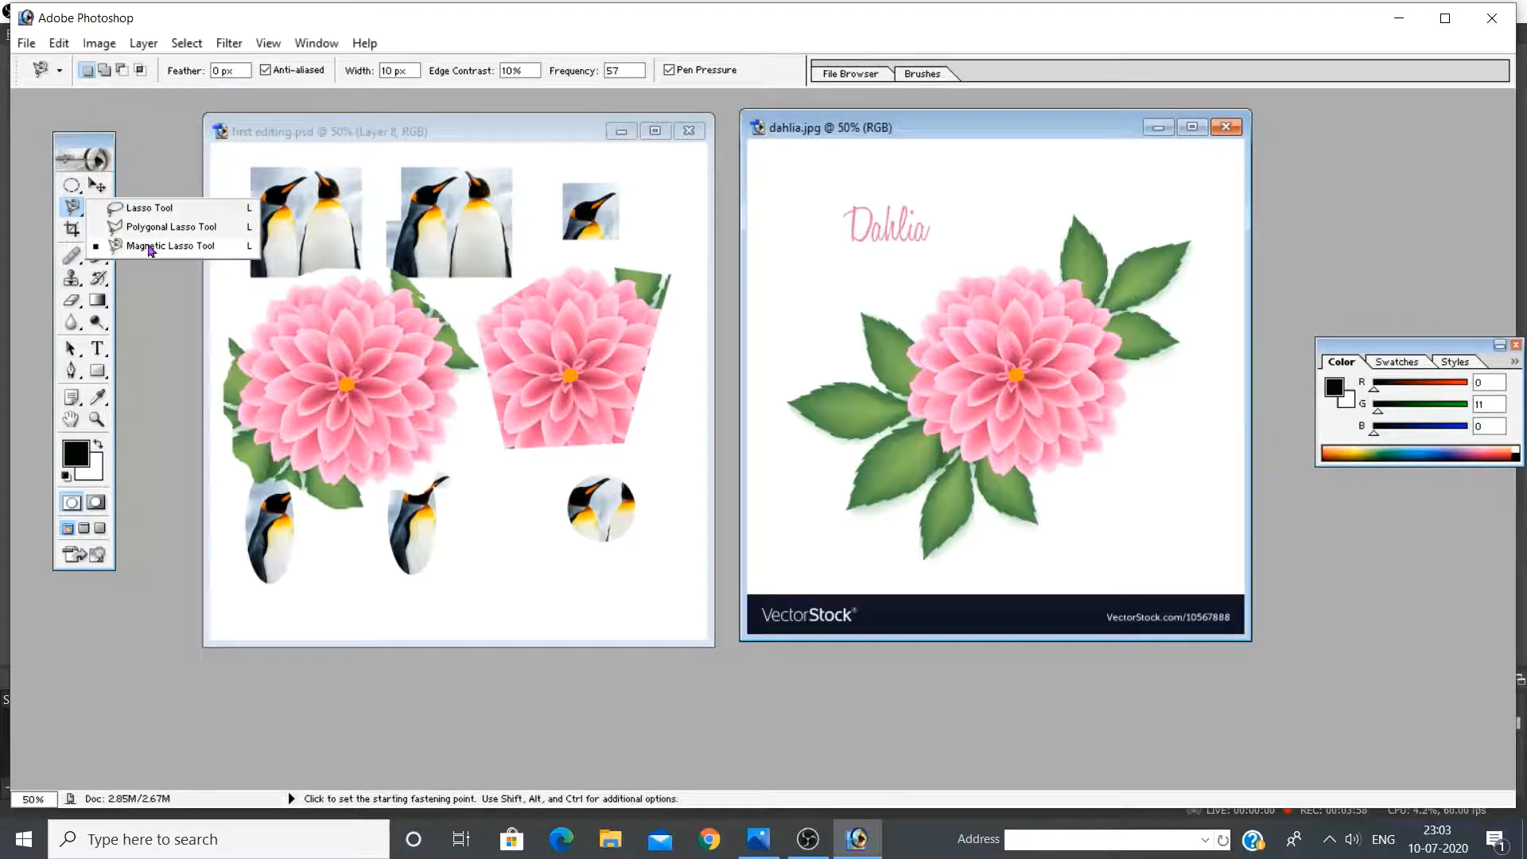
{"action": "left_click", "coordinate": [151, 249]}
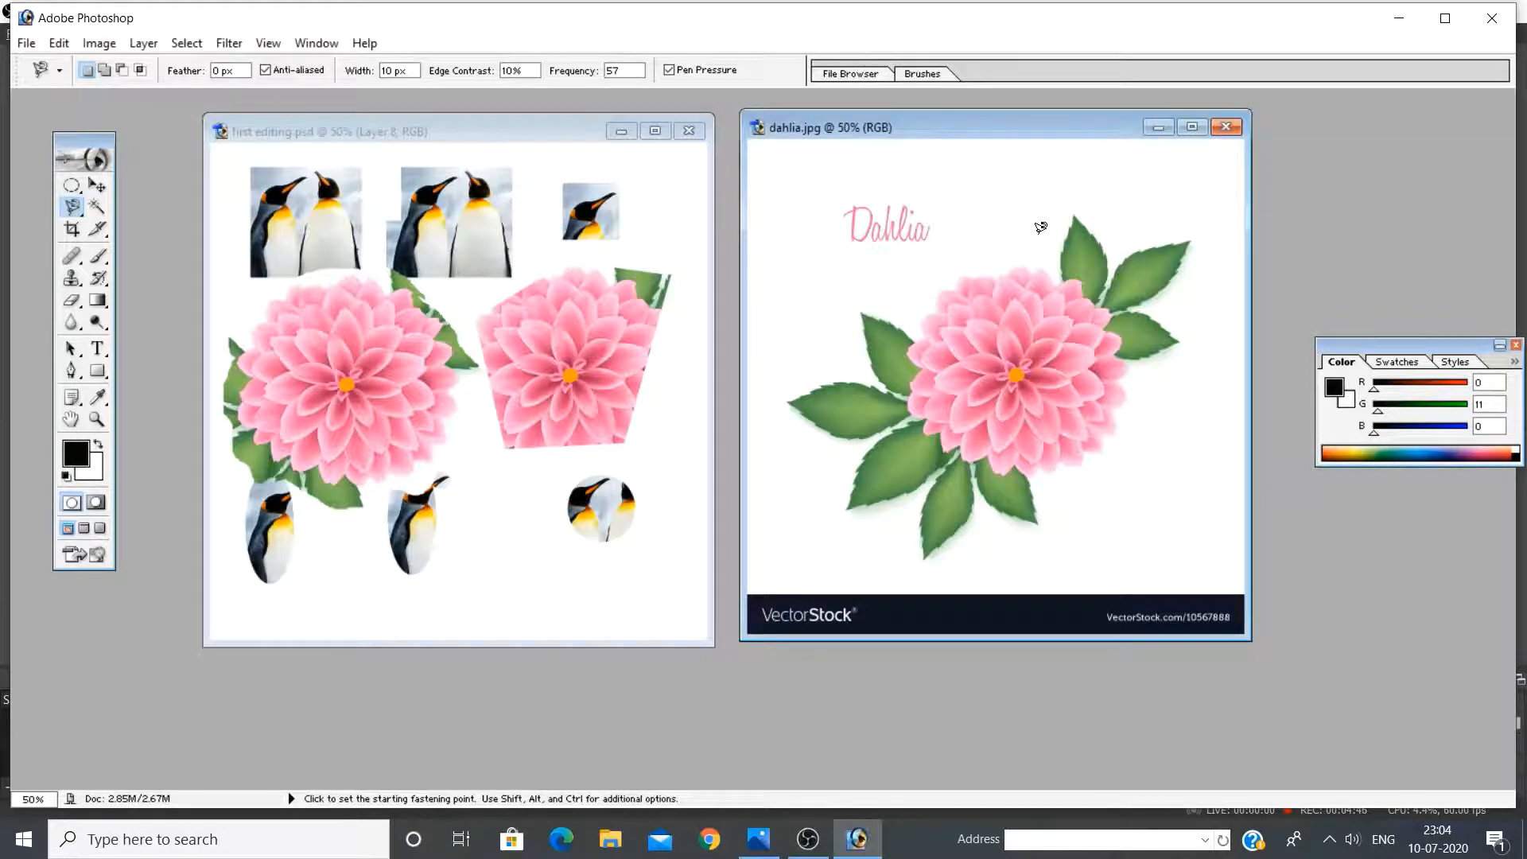
{"action": "left_click", "coordinate": [973, 169]}
{"action": "key", "text": "Escape"}
{"action": "left_click", "coordinate": [1060, 170]}
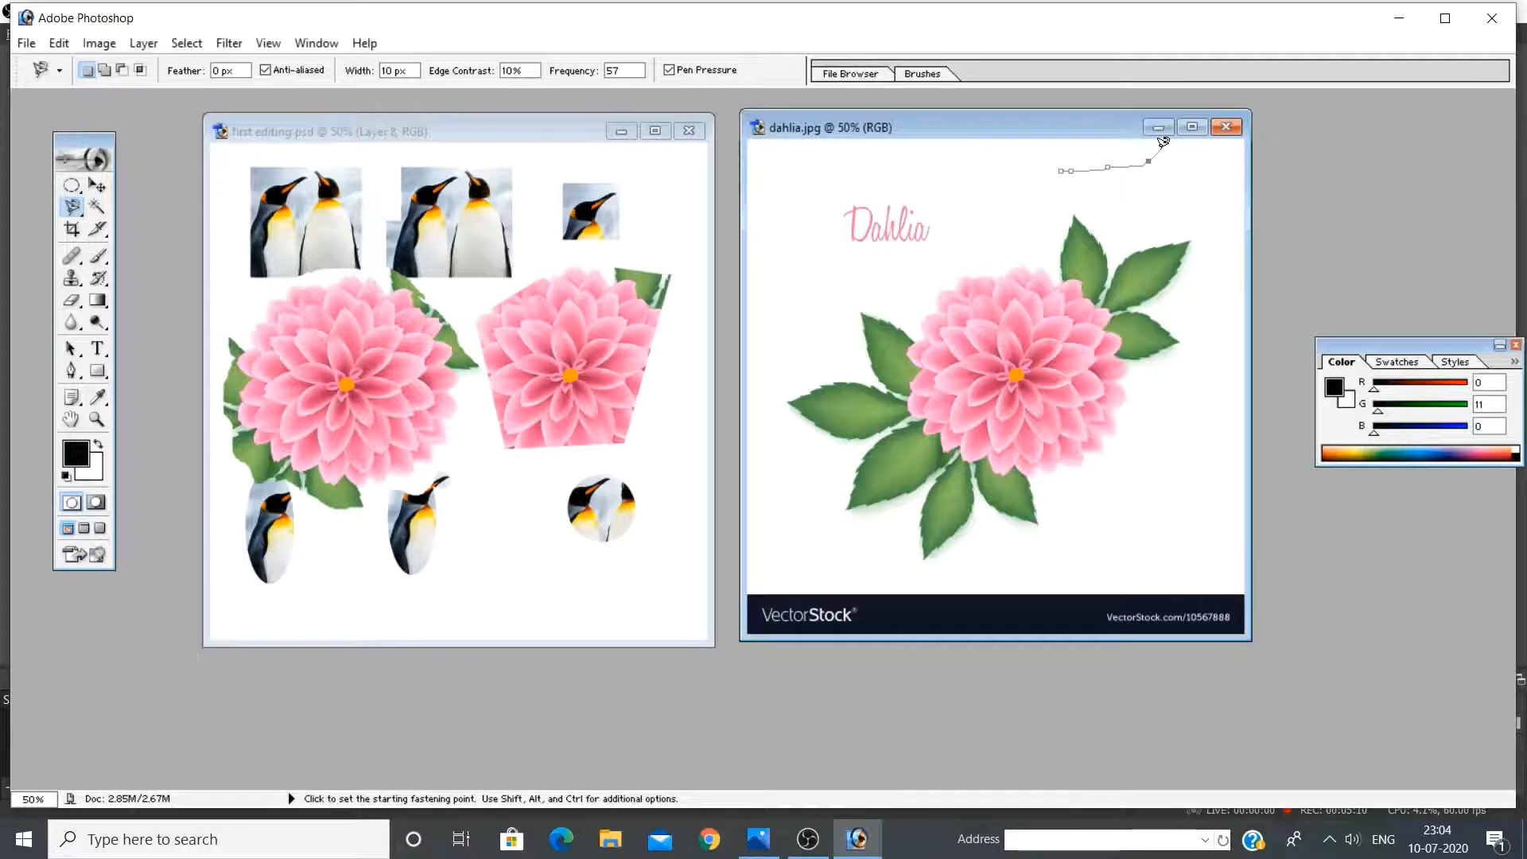
{"action": "double_click", "coordinate": [1162, 141]}
{"action": "left_click", "coordinate": [1162, 149]}
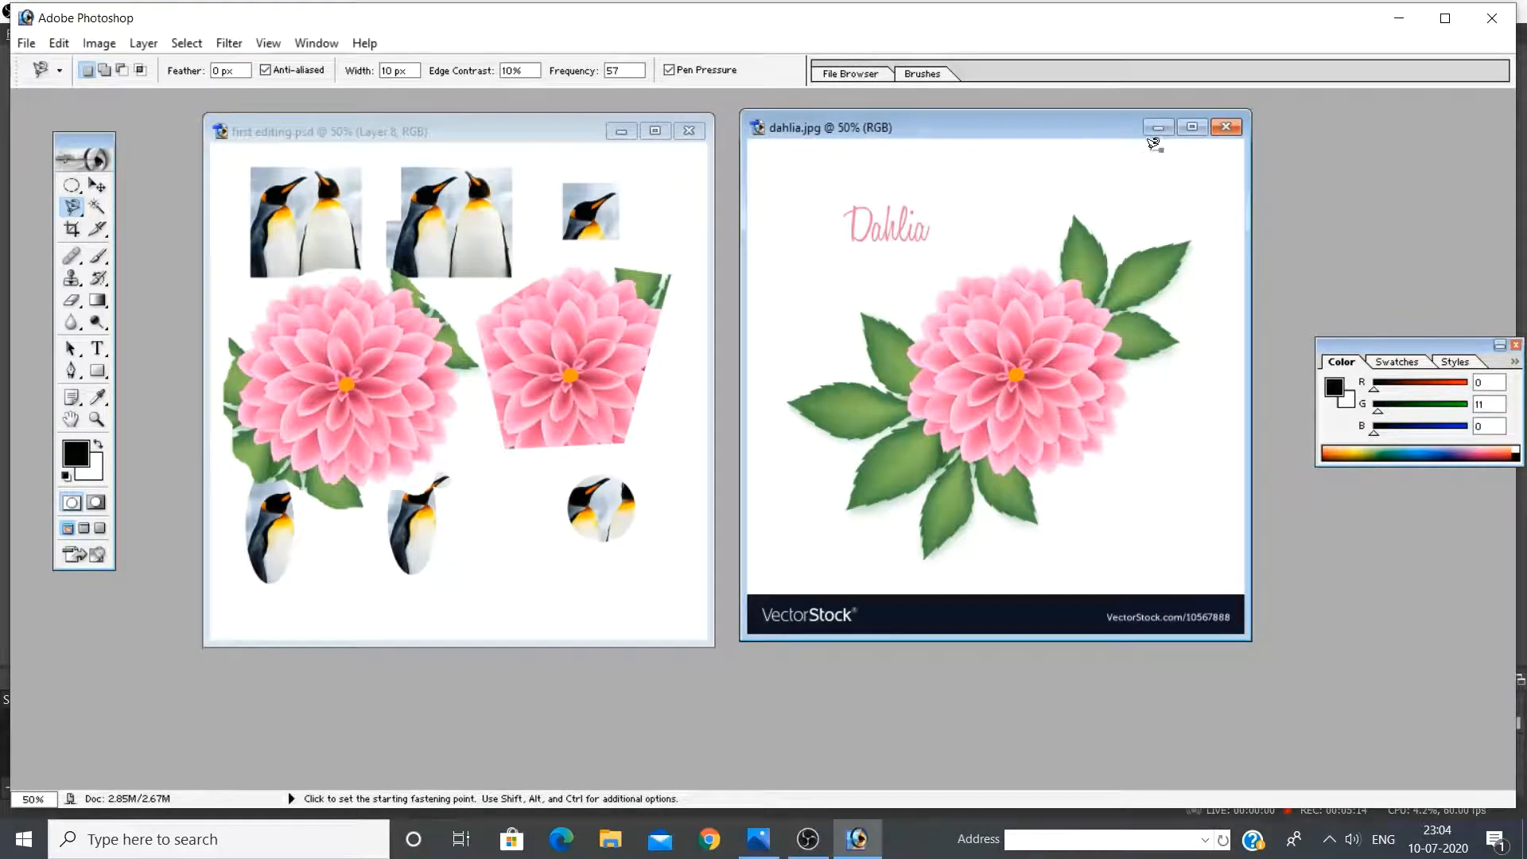
Try closing small Magnetic Lasso outlines in the blank space between the Dahlia title and the upper leaves
{"action": "left_click", "coordinate": [1112, 178]}
{"action": "left_click", "coordinate": [1085, 158]}
{"action": "left_click", "coordinate": [97, 185]}
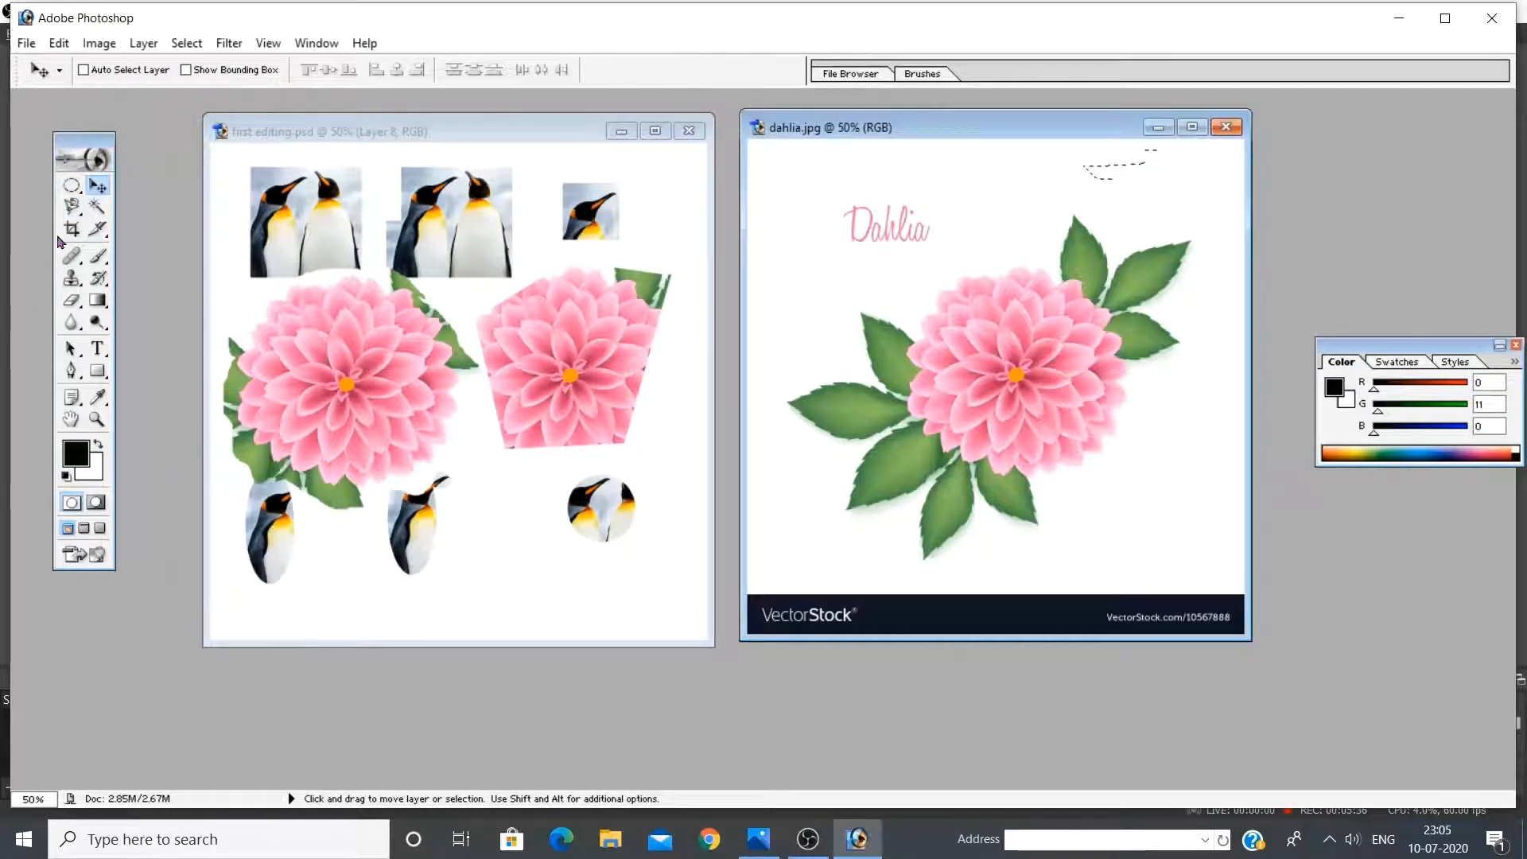
{"action": "left_click", "coordinate": [72, 206]}
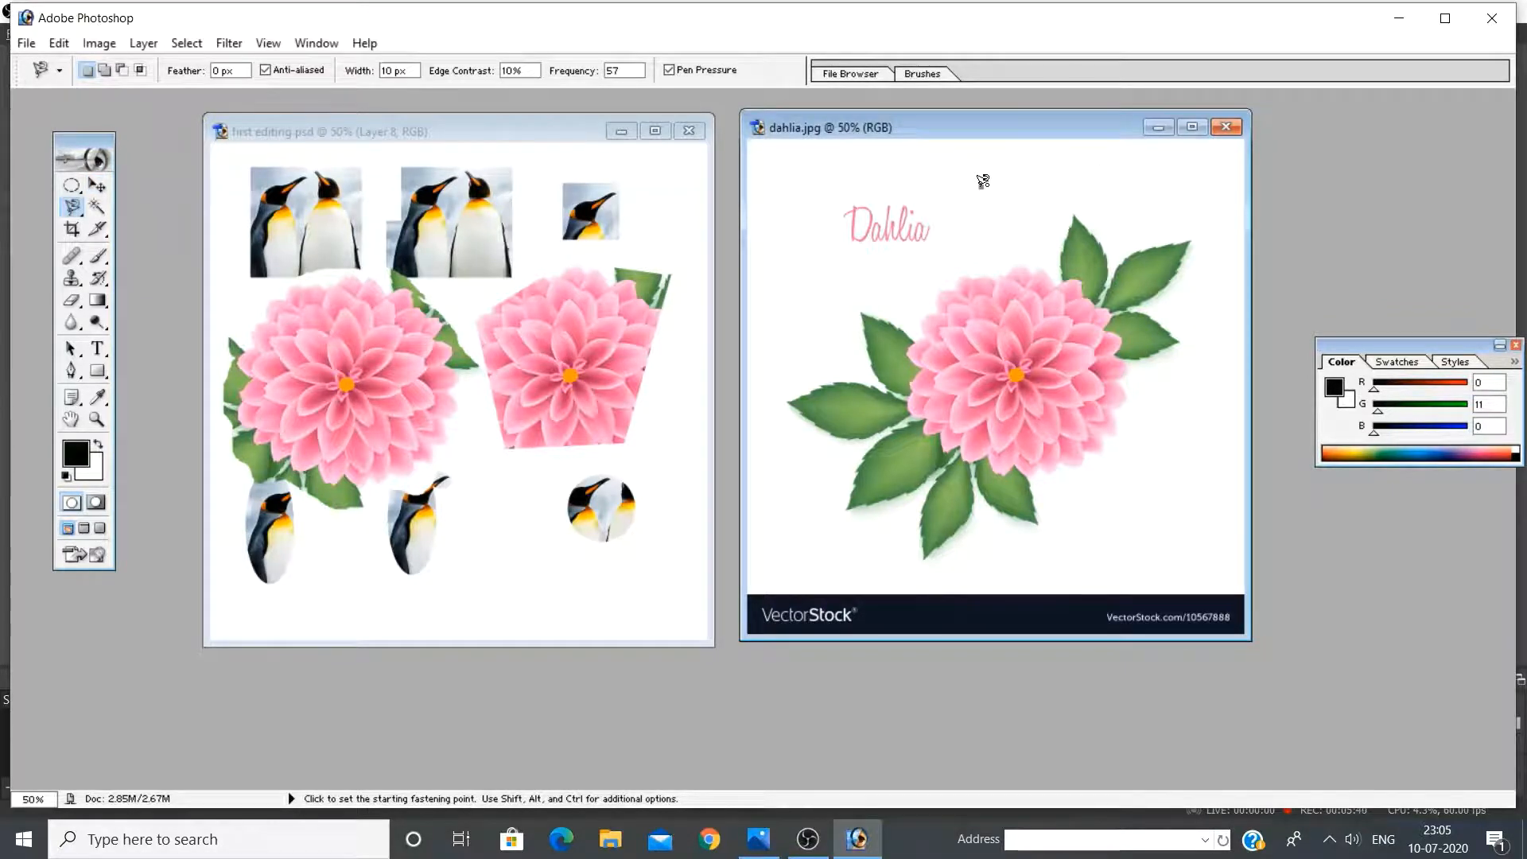
{"action": "left_click", "coordinate": [981, 186]}
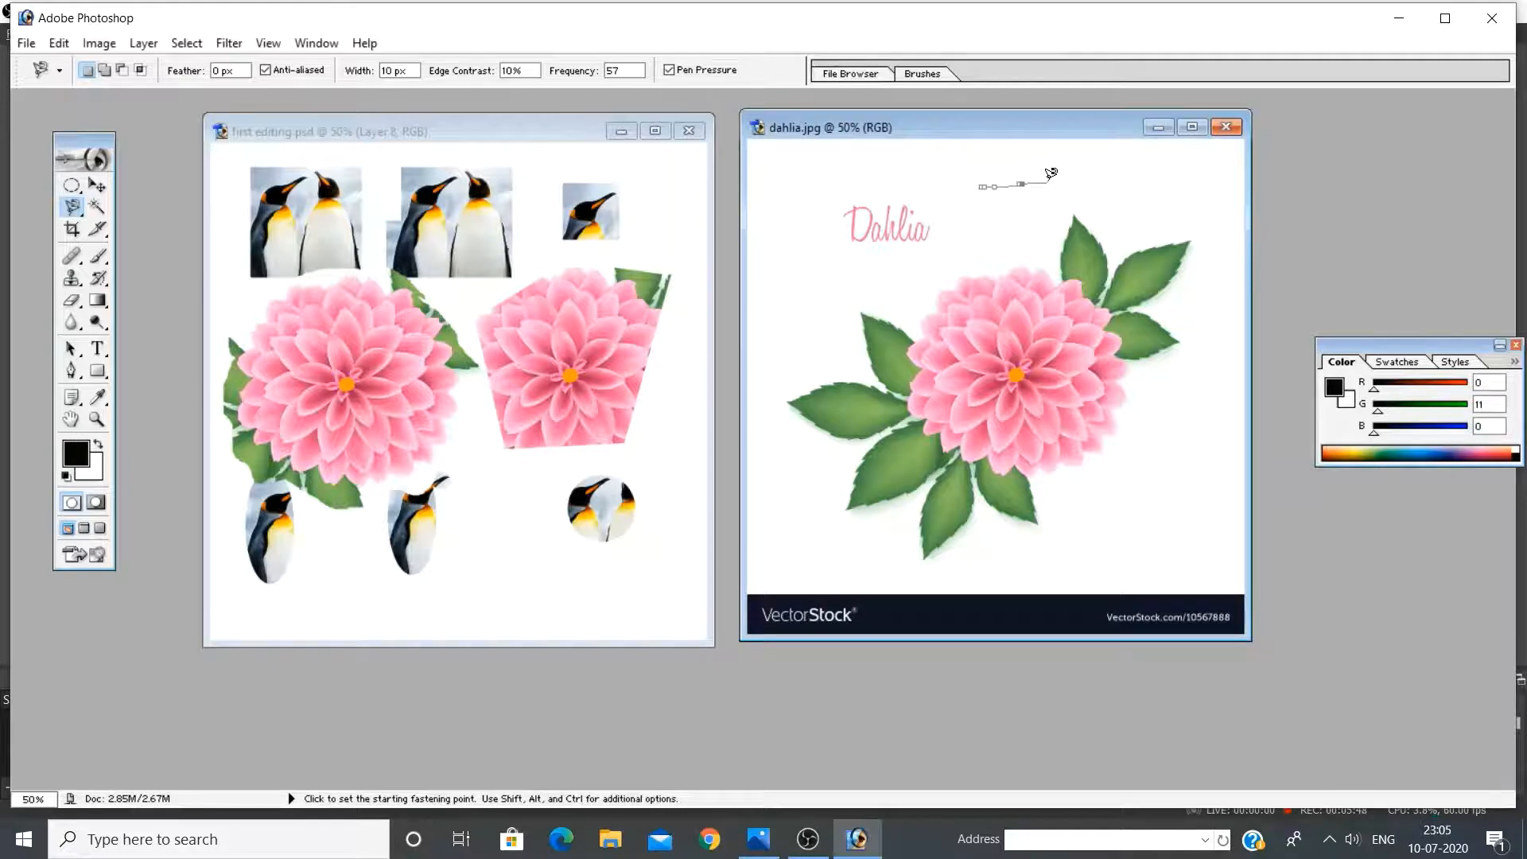
{"action": "double_click", "coordinate": [1048, 180]}
{"action": "left_click", "coordinate": [1048, 181]}
{"action": "left_click", "coordinate": [1049, 178]}
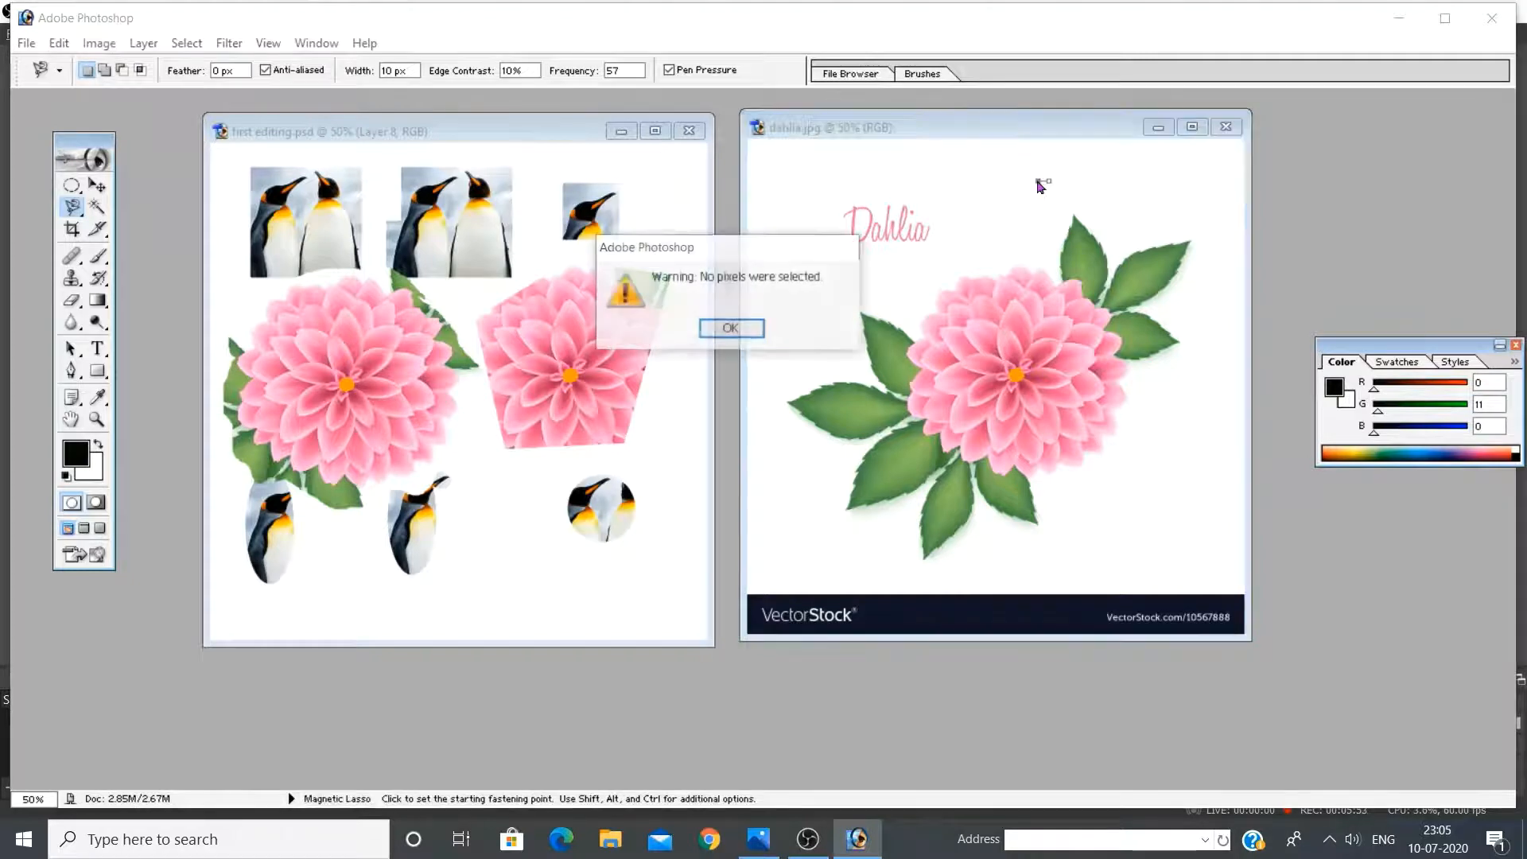
{"action": "left_click", "coordinate": [731, 328]}
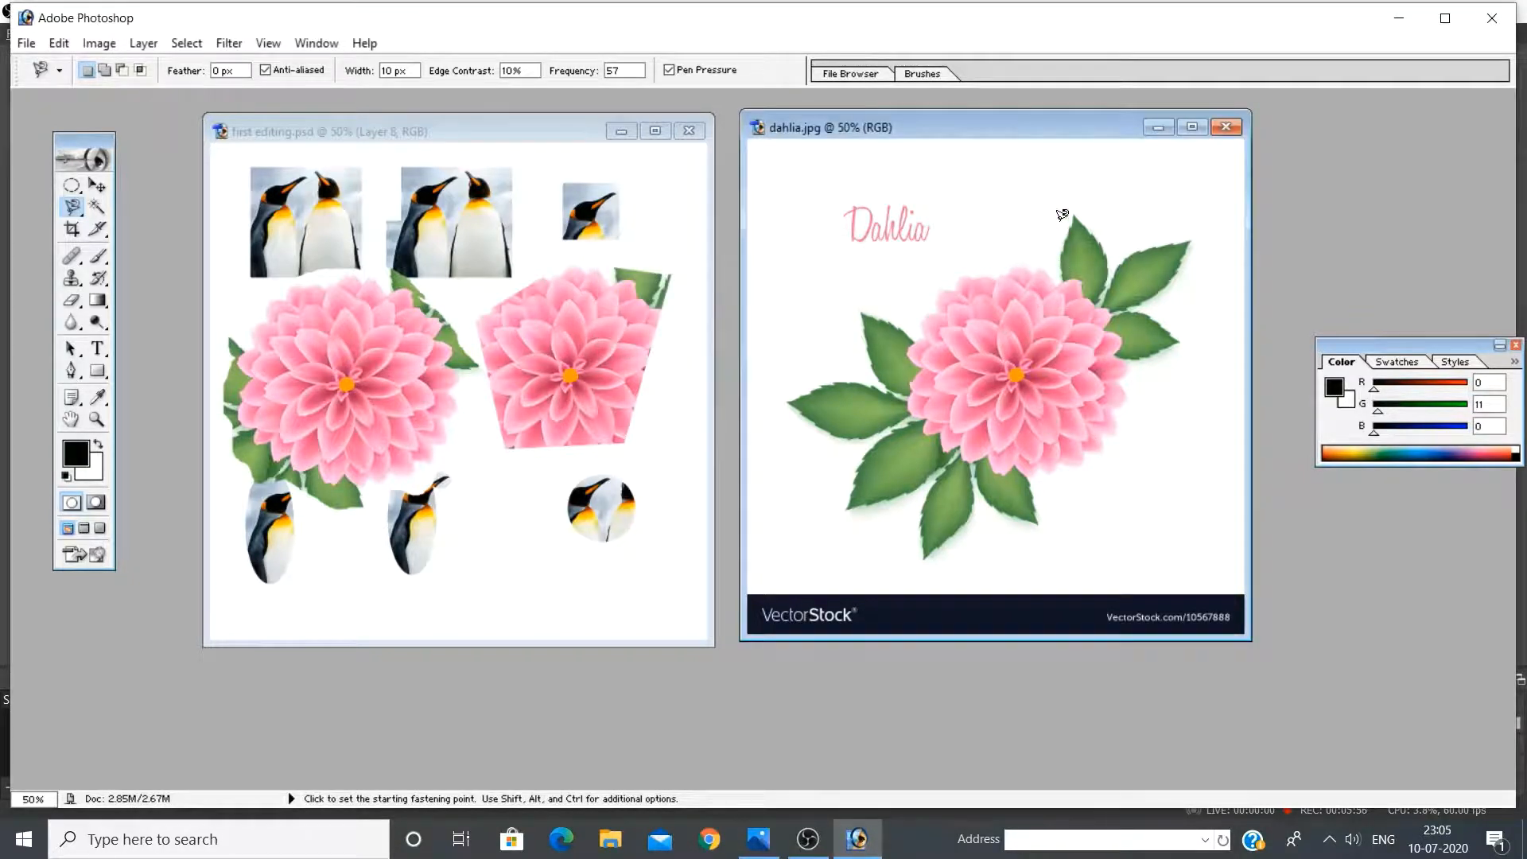
Outline the three leaves at the dahlia's upper right with the Magnetic Lasso and copy them to the bottom of the first editing canvas
{"action": "left_click", "coordinate": [1062, 272]}
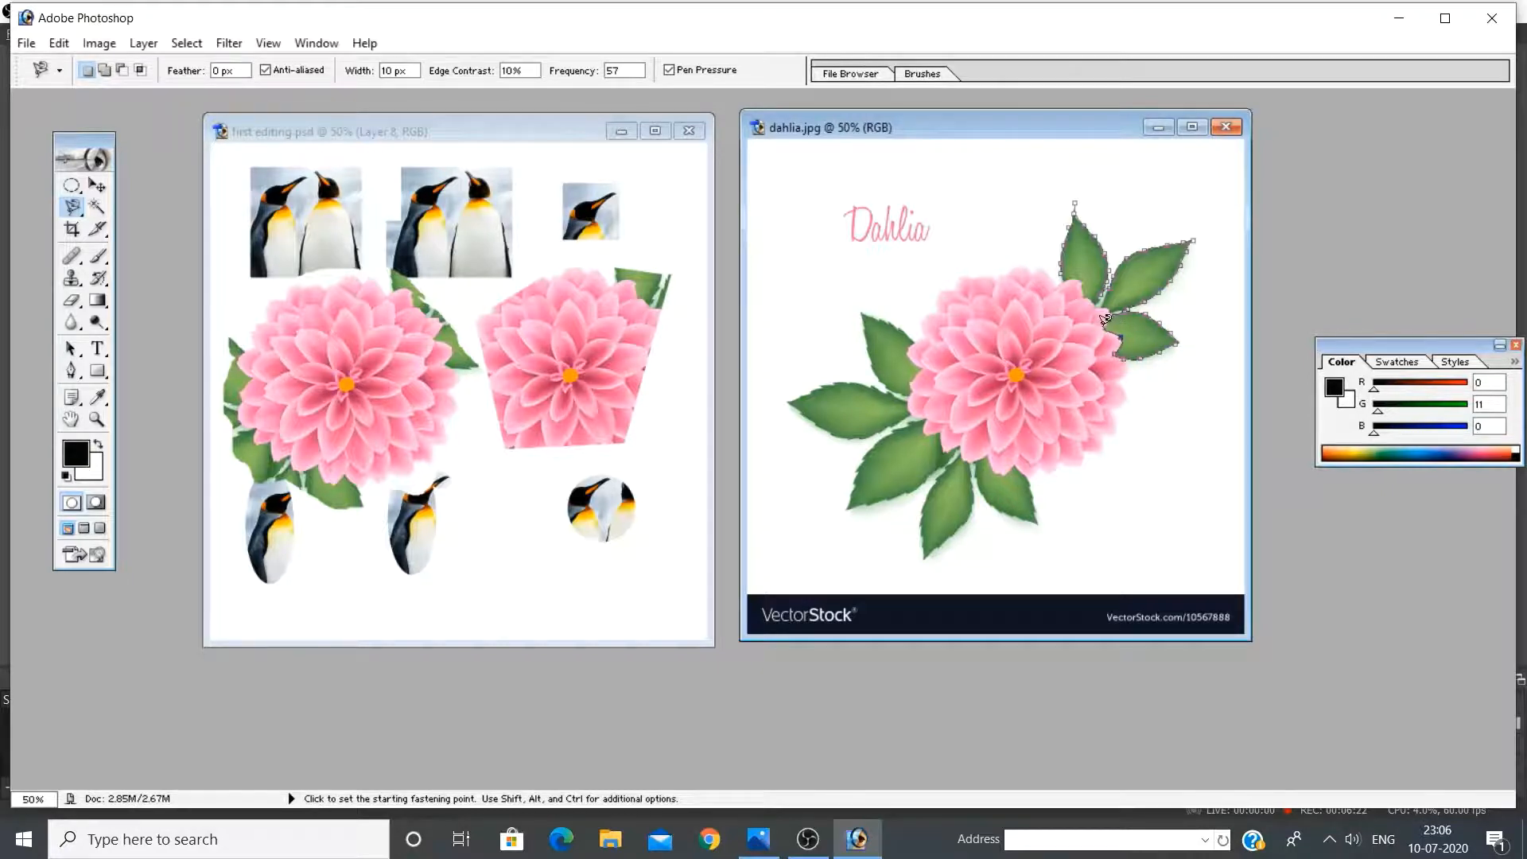
{"action": "double_click", "coordinate": [1063, 268]}
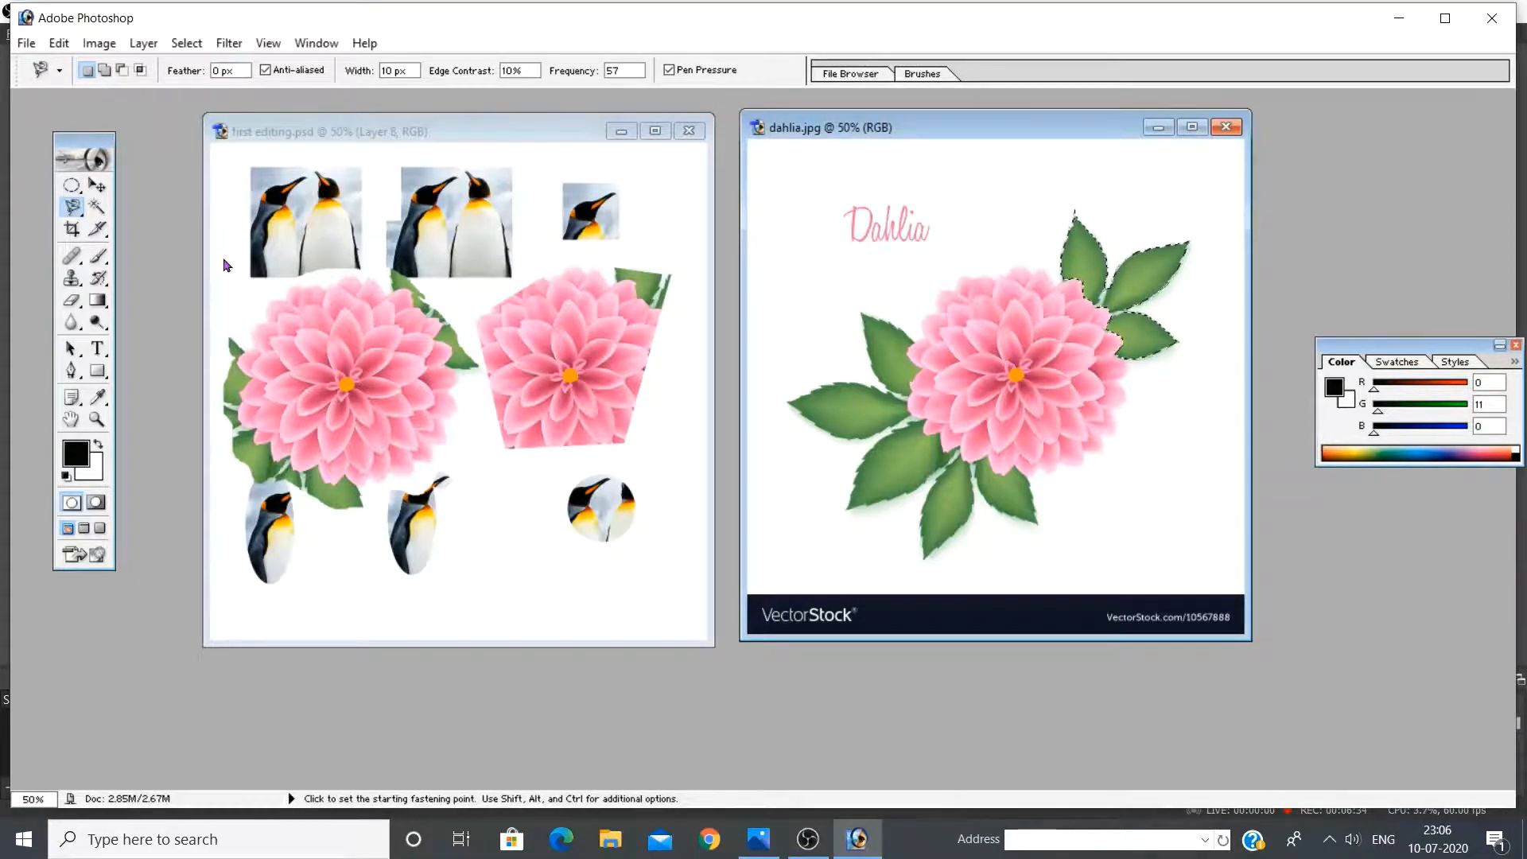
{"action": "left_click", "coordinate": [101, 191]}
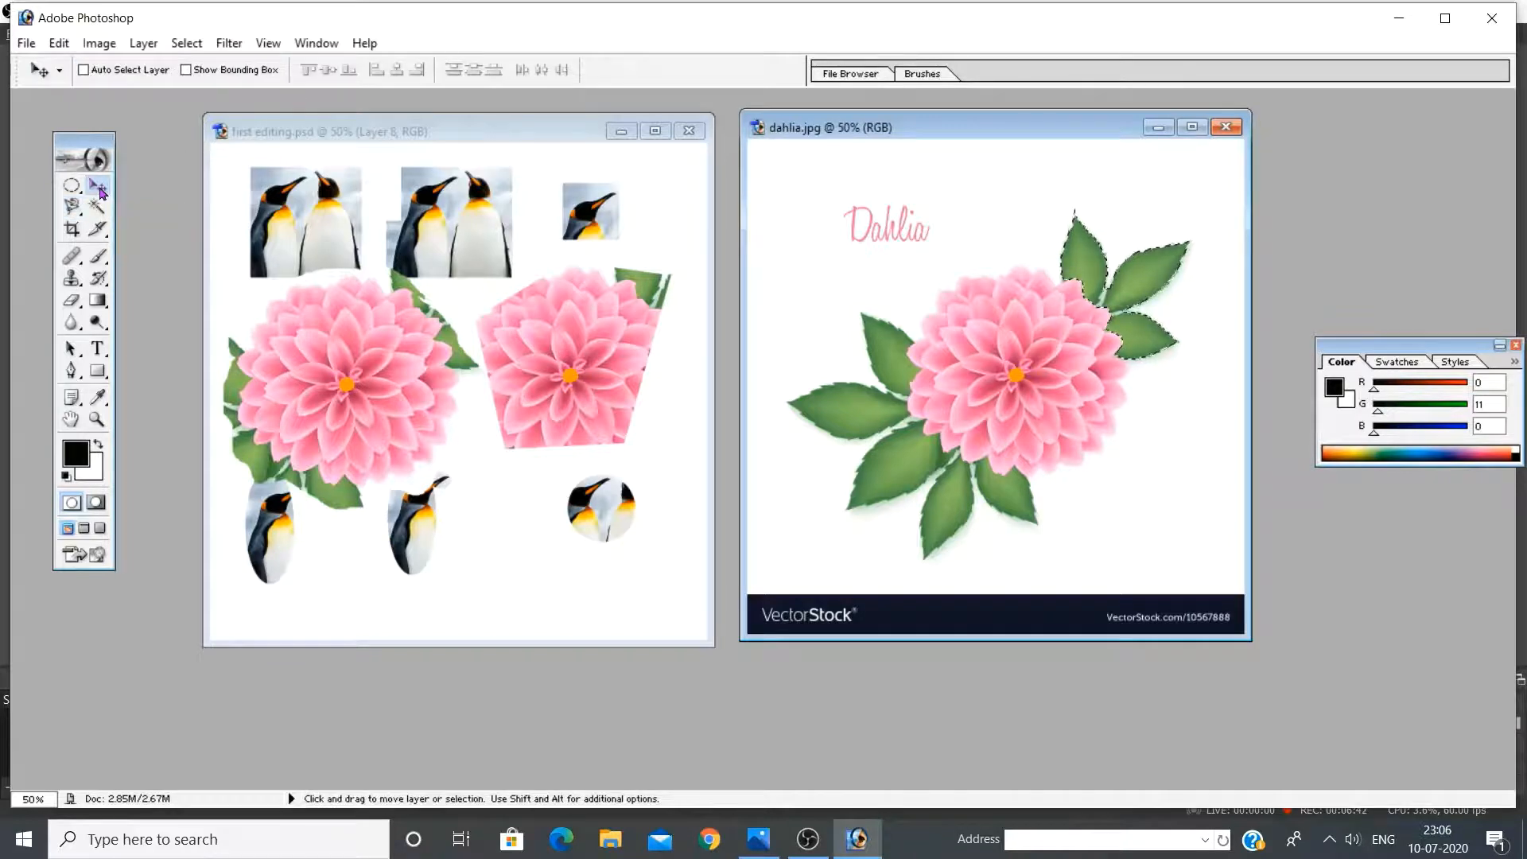
{"action": "left_click_drag", "start_coordinate": [1129, 271], "coordinate": [483, 554]}
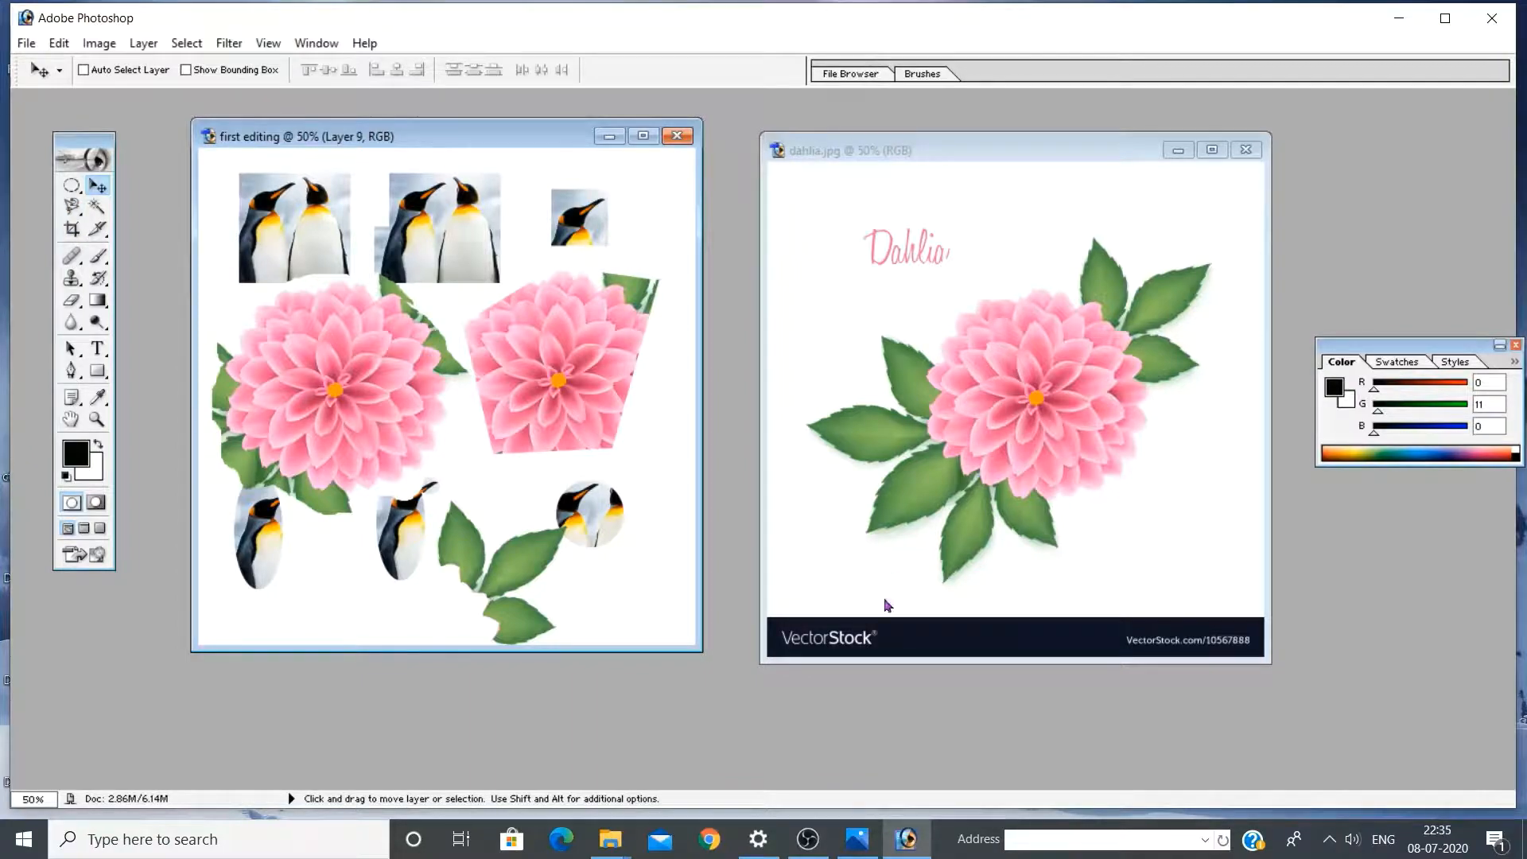
{"action": "left_click", "coordinate": [808, 845]}
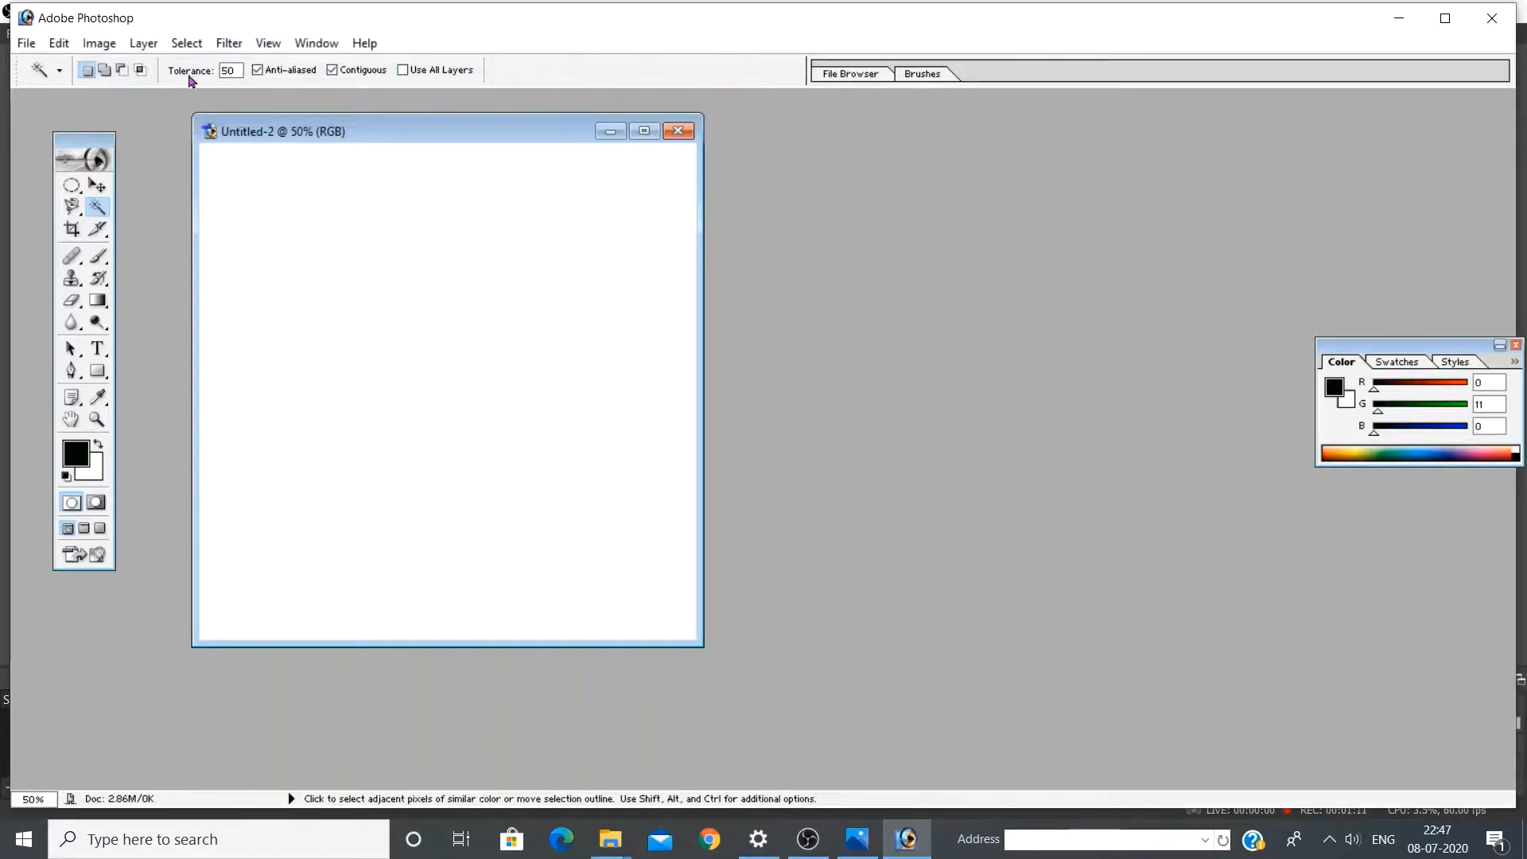
{"action": "double_click", "coordinate": [231, 71]}
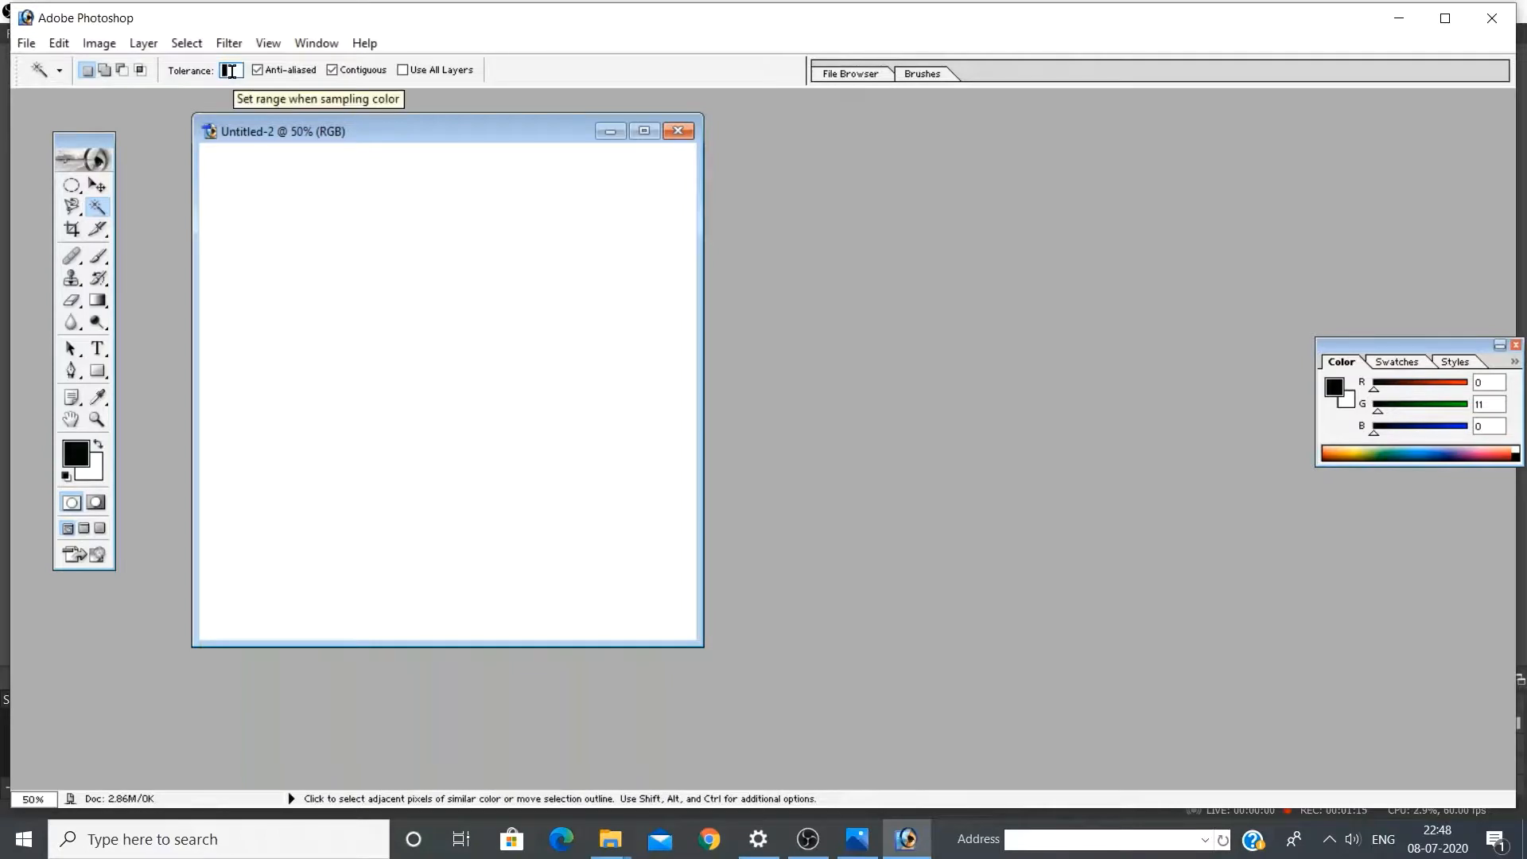
{"action": "key", "text": "BackSpace"}
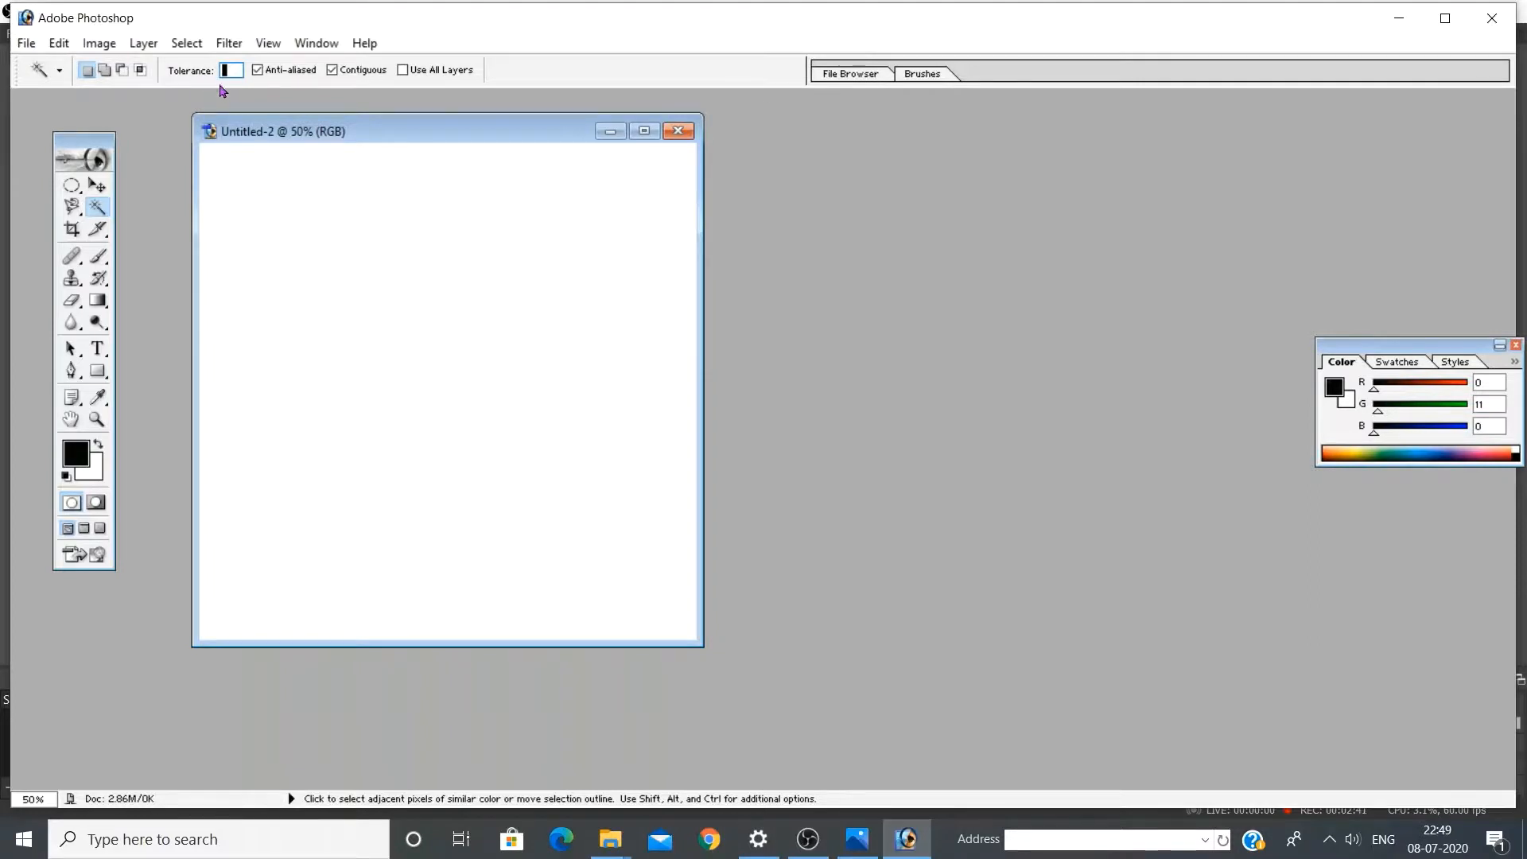
Open jelly fish.jpg from the Pictures folder and place its window beside the blank Untitled-2 document
{"action": "left_click", "coordinate": [28, 45]}
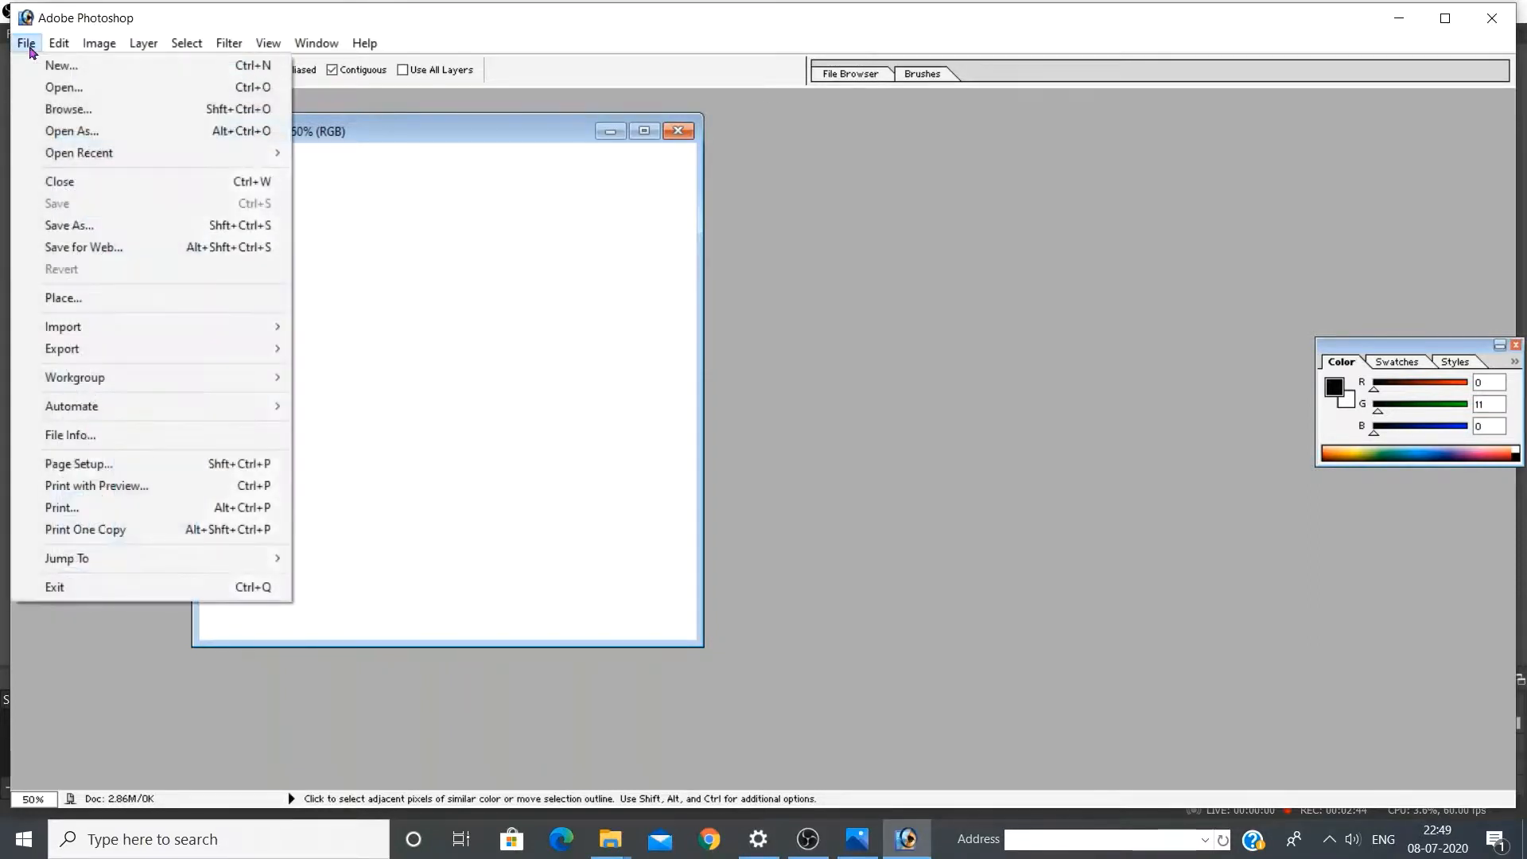
{"action": "left_click", "coordinate": [58, 88]}
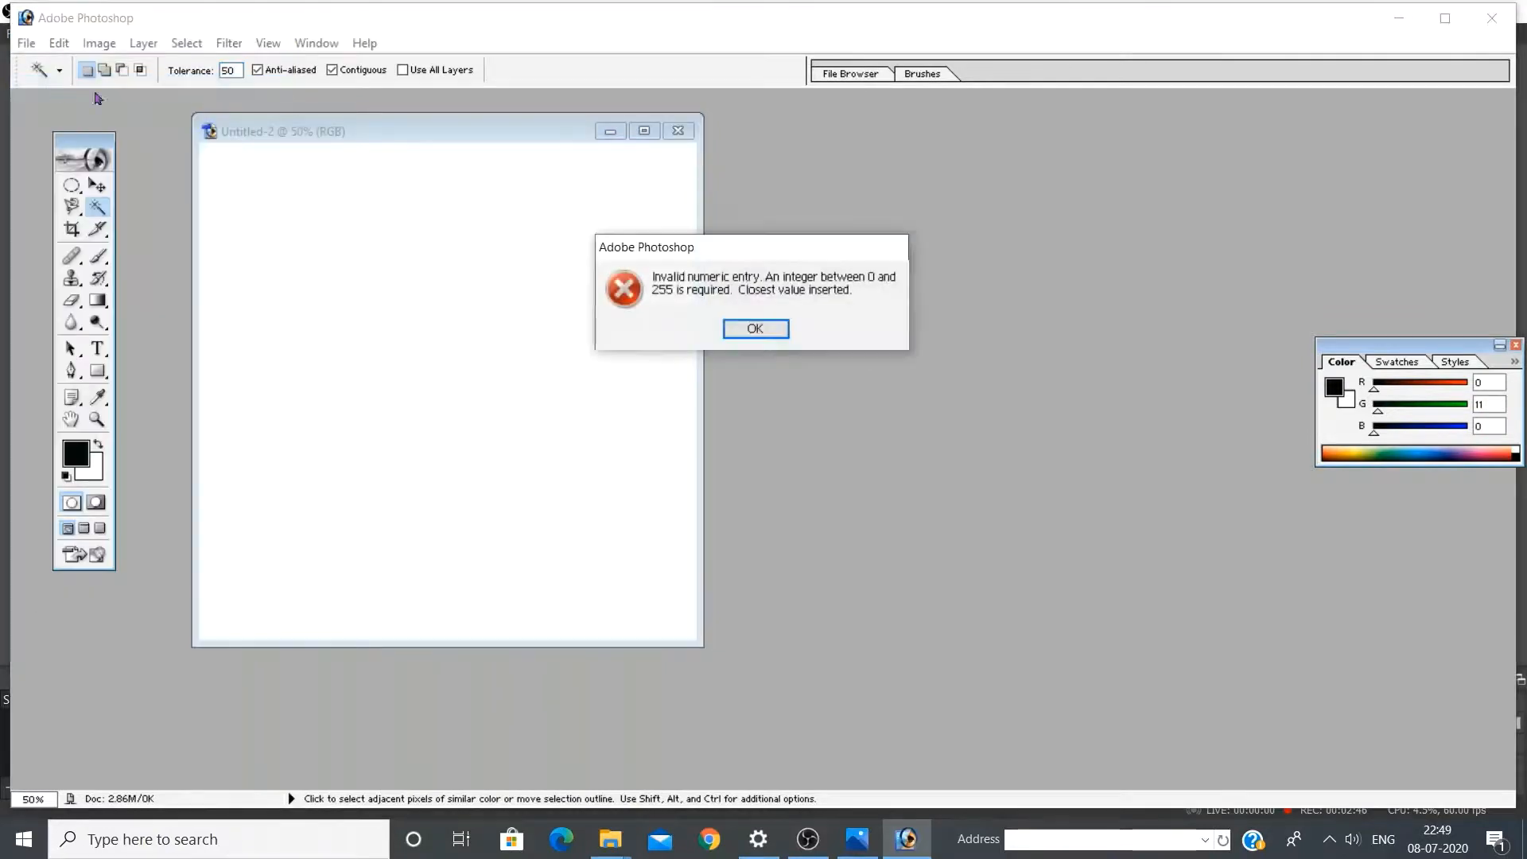
{"action": "left_click", "coordinate": [757, 328]}
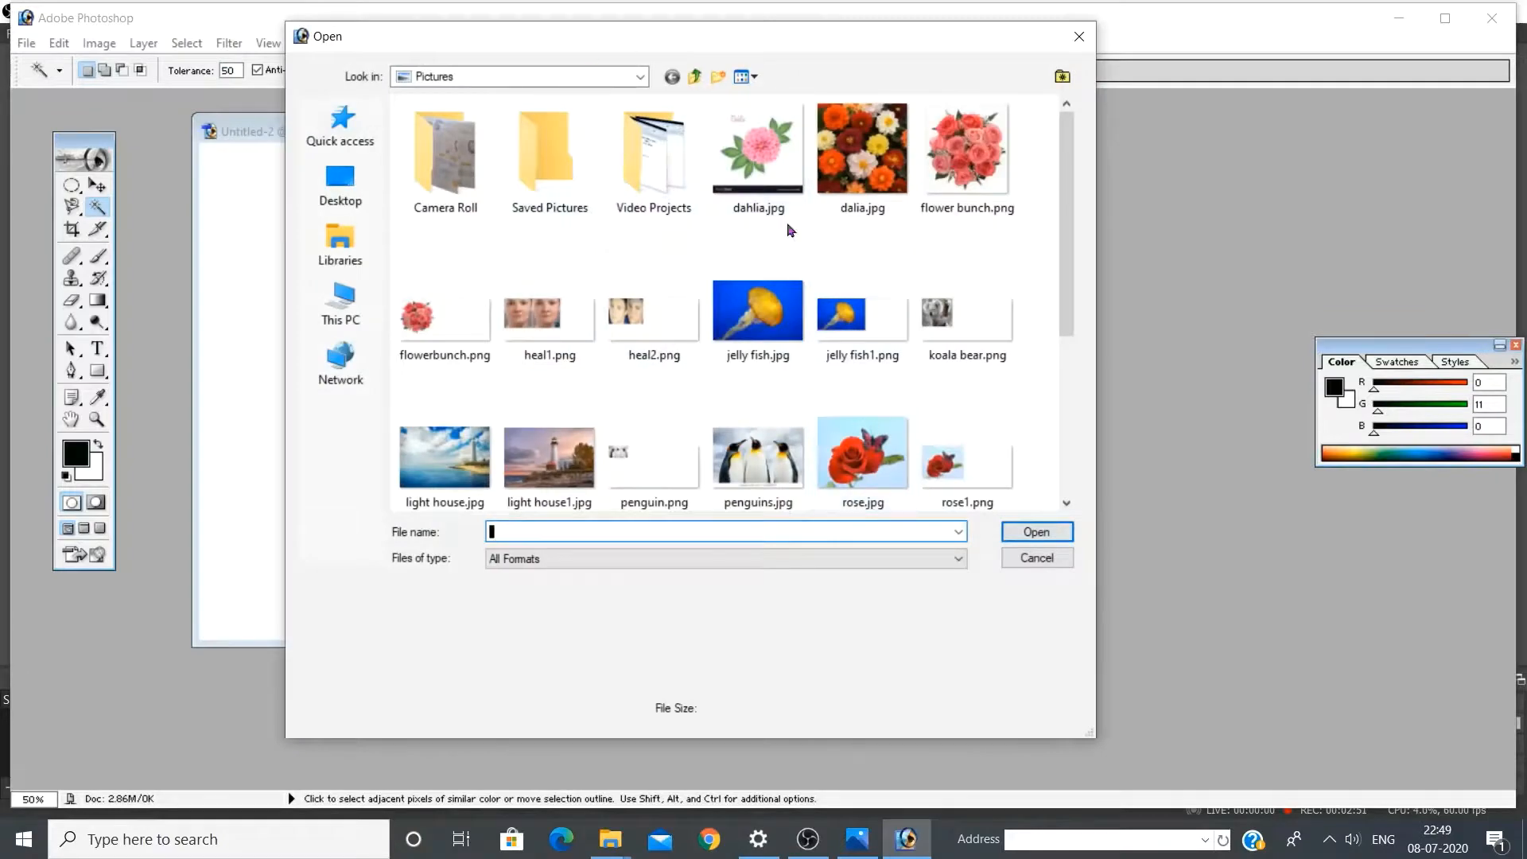
{"action": "left_click", "coordinate": [751, 334]}
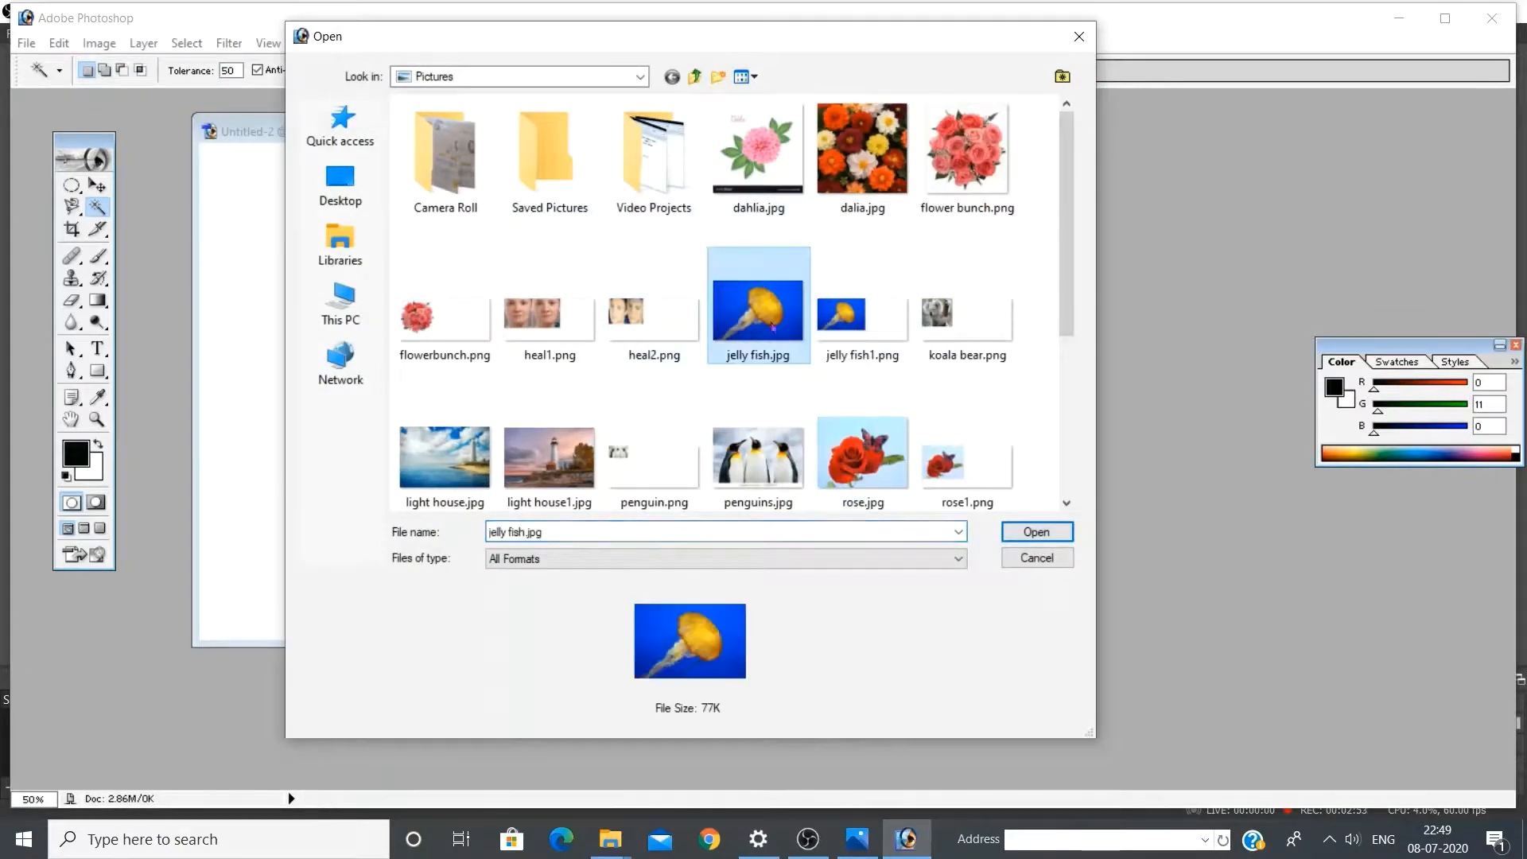
{"action": "left_click", "coordinate": [1034, 532]}
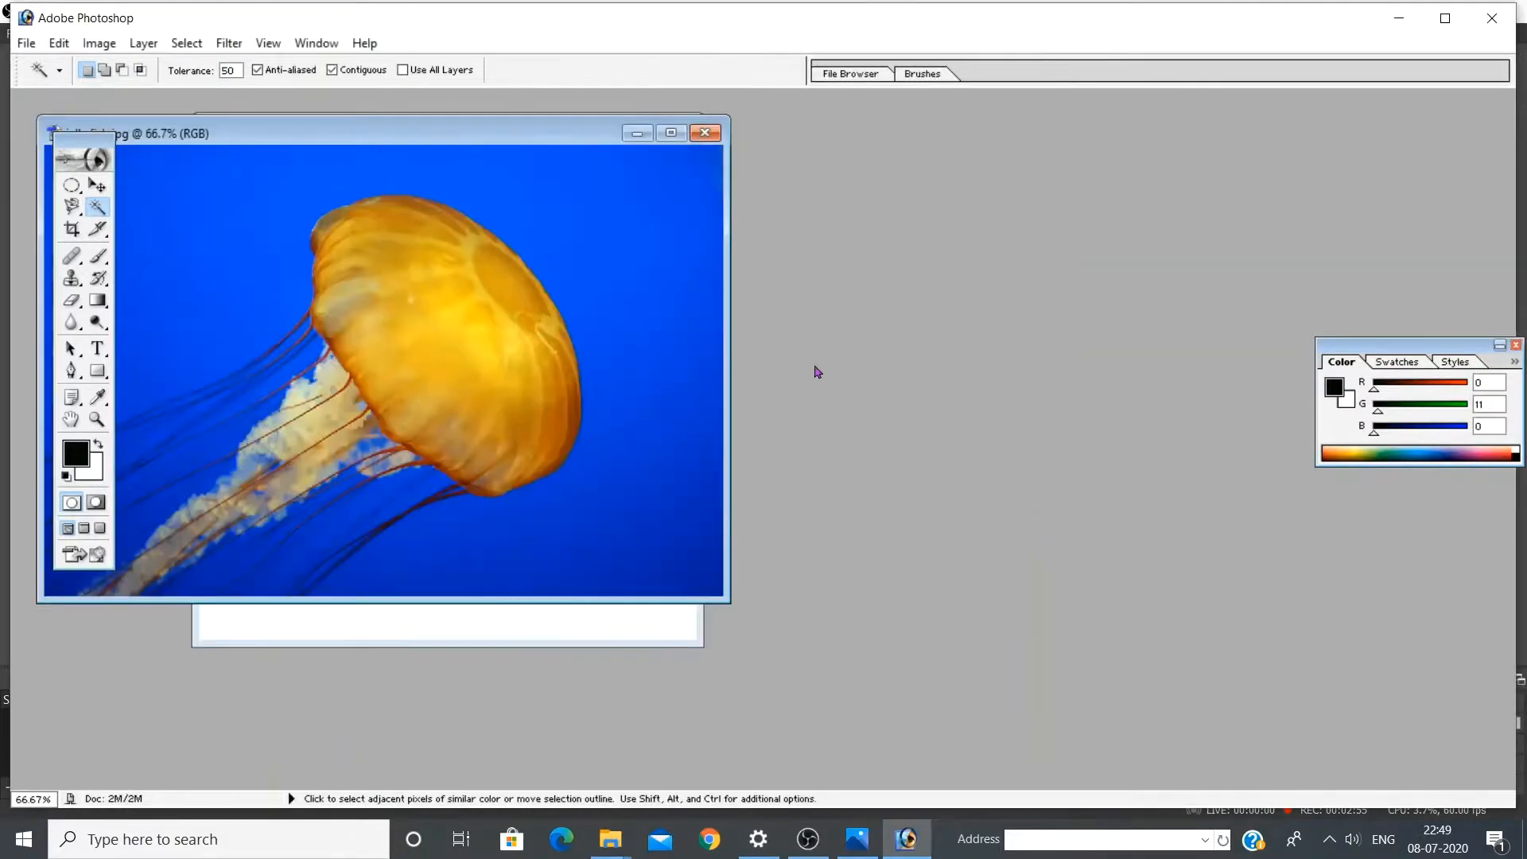
{"action": "left_click_drag", "start_coordinate": [549, 135], "coordinate": [1280, 176]}
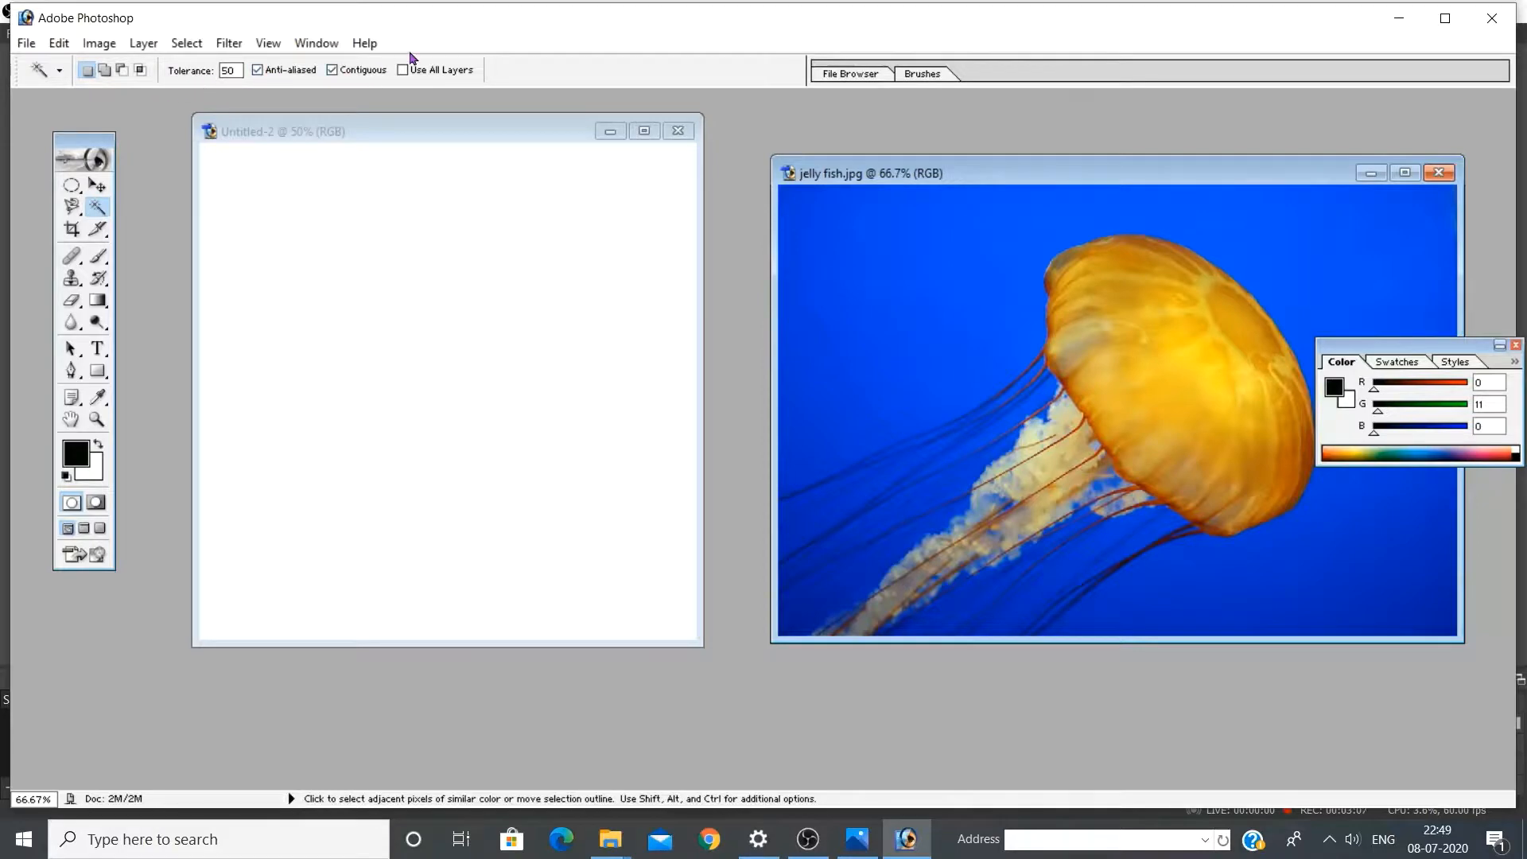
Select a blue patch at the left edge of jelly fish.jpg using Magic Wand tolerance 10, and copy it into Untitled-2's lower left
{"action": "left_click", "coordinate": [239, 69]}
{"action": "key", "text": "BackSpace"}
{"action": "key", "text": "BackSpace"}
{"action": "type", "text": "10"}
{"action": "left_click", "coordinate": [381, 117]}
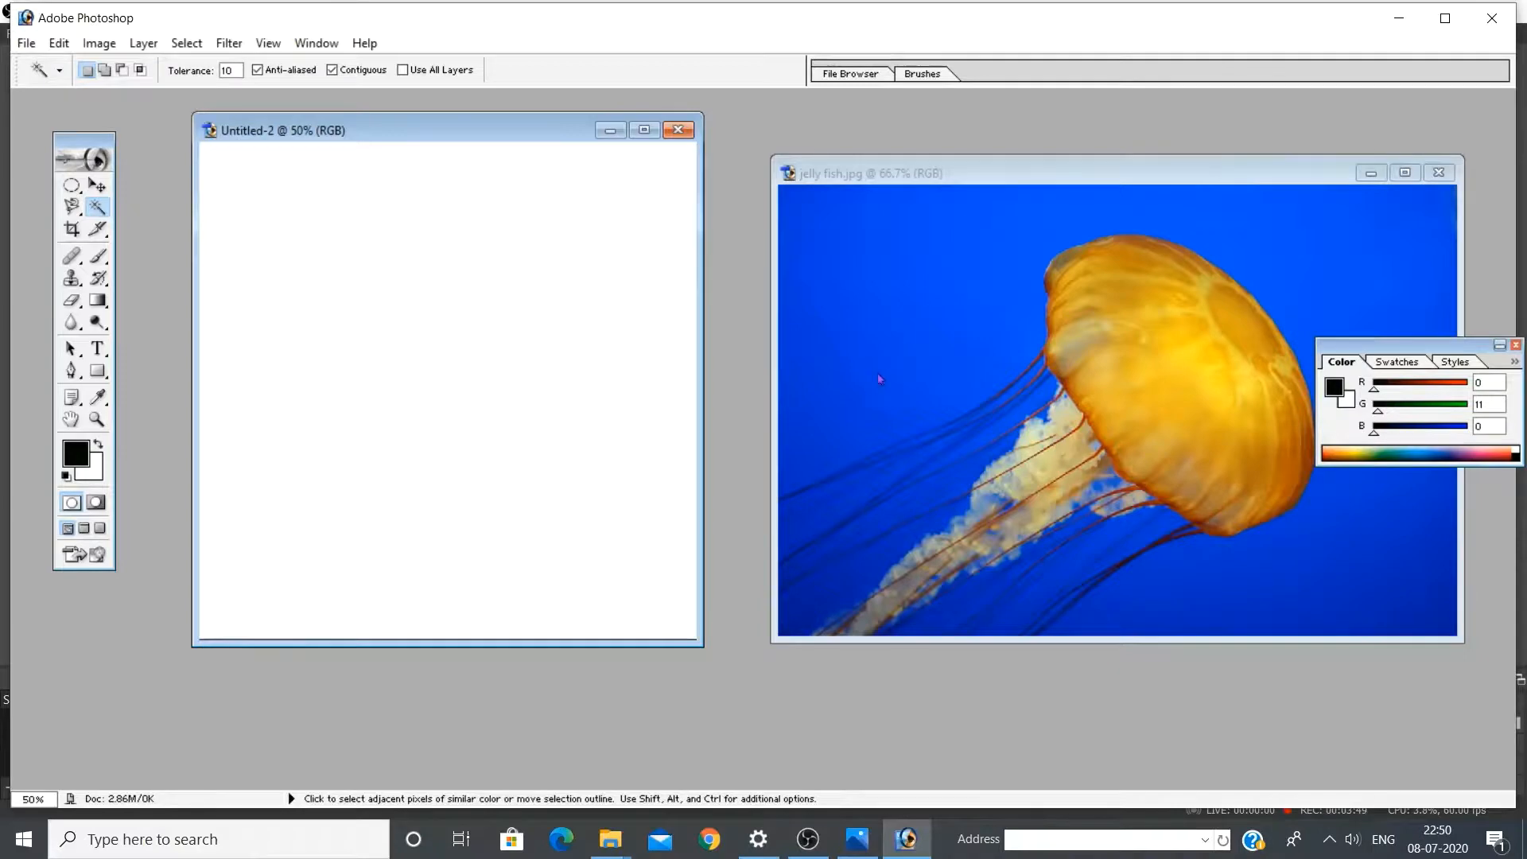
{"action": "left_click", "coordinate": [796, 451]}
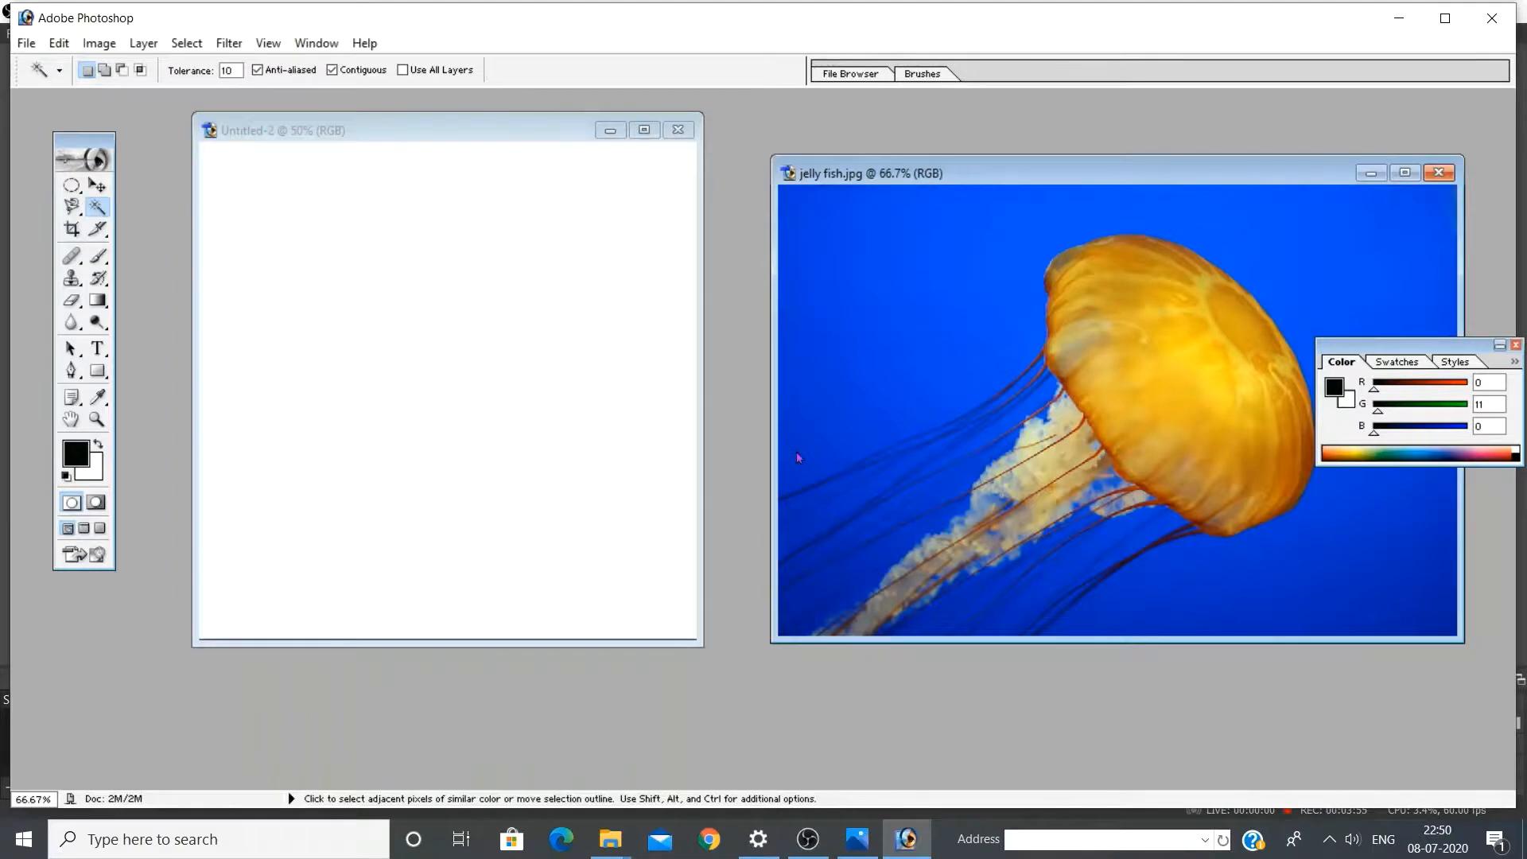
{"action": "left_click", "coordinate": [797, 455]}
{"action": "left_click", "coordinate": [97, 187]}
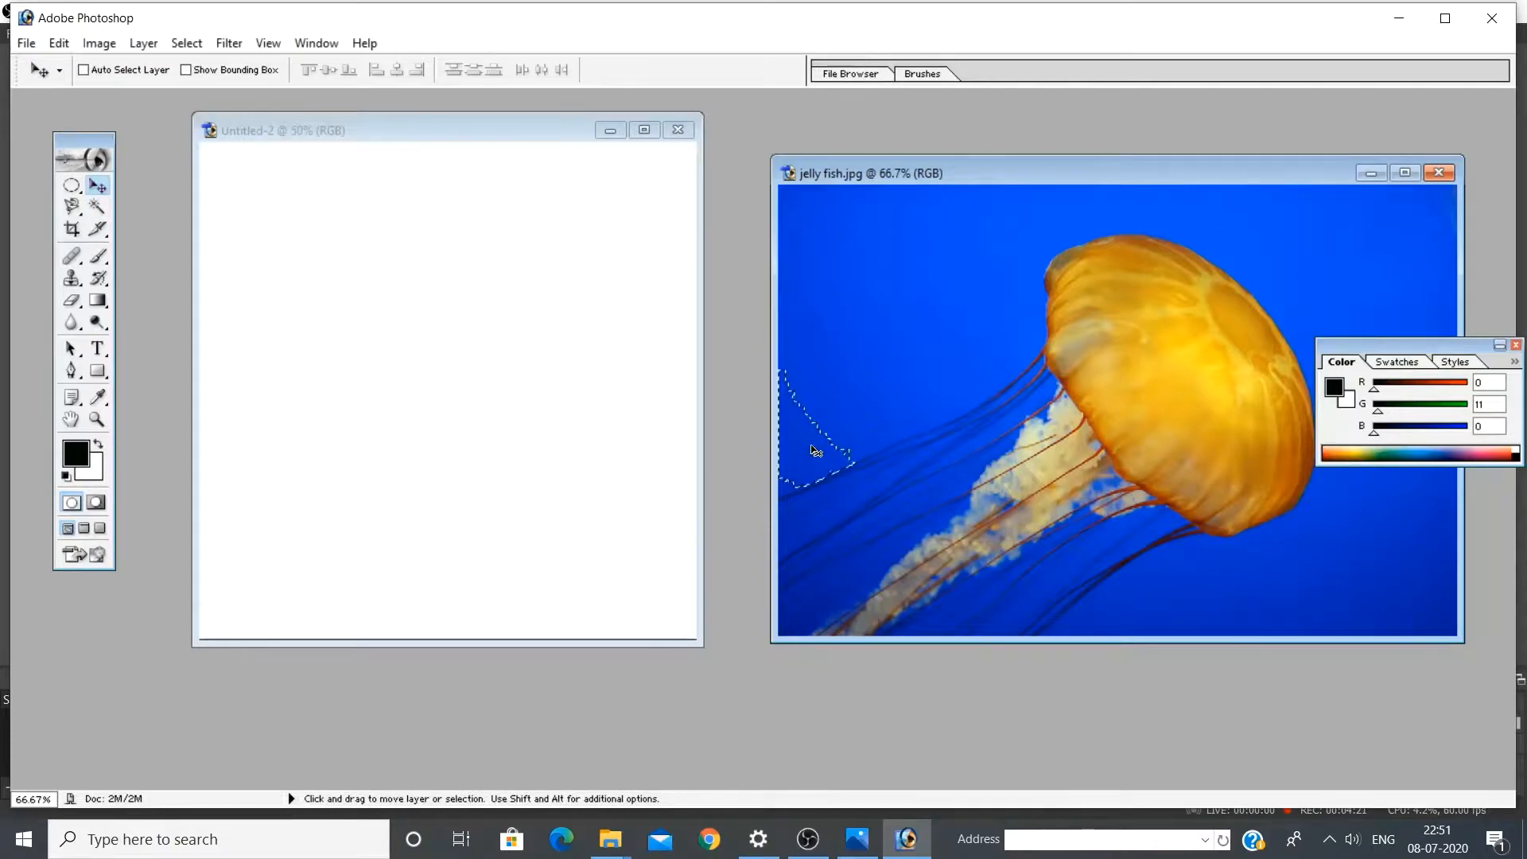
{"action": "left_click_drag", "start_coordinate": [801, 438], "coordinate": [260, 494]}
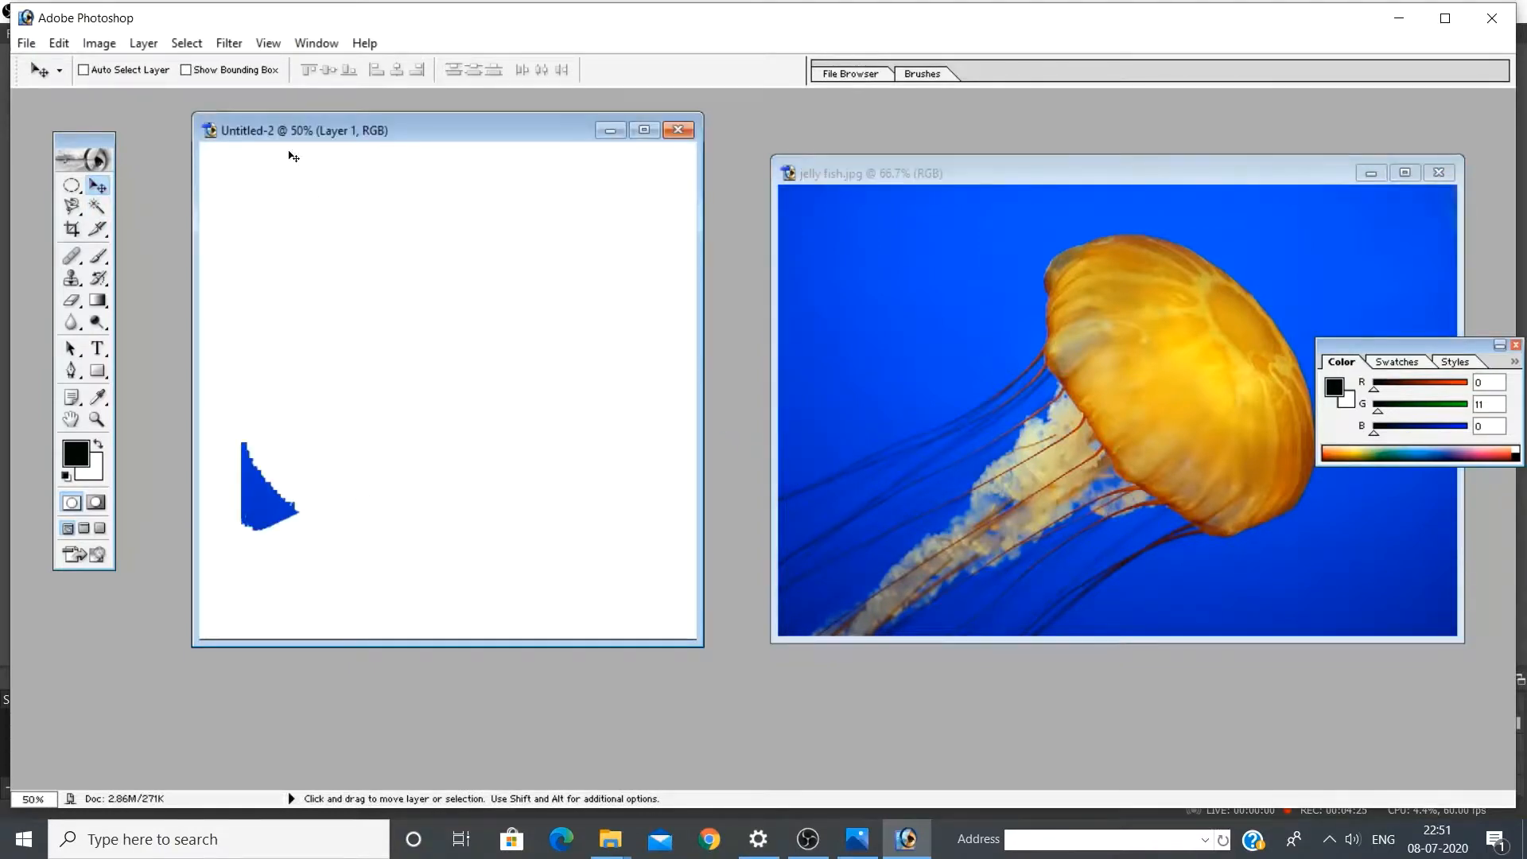
Set the Magic Wand tolerance to 200 and select the blue background of jelly fish.jpg
{"action": "left_click", "coordinate": [96, 209]}
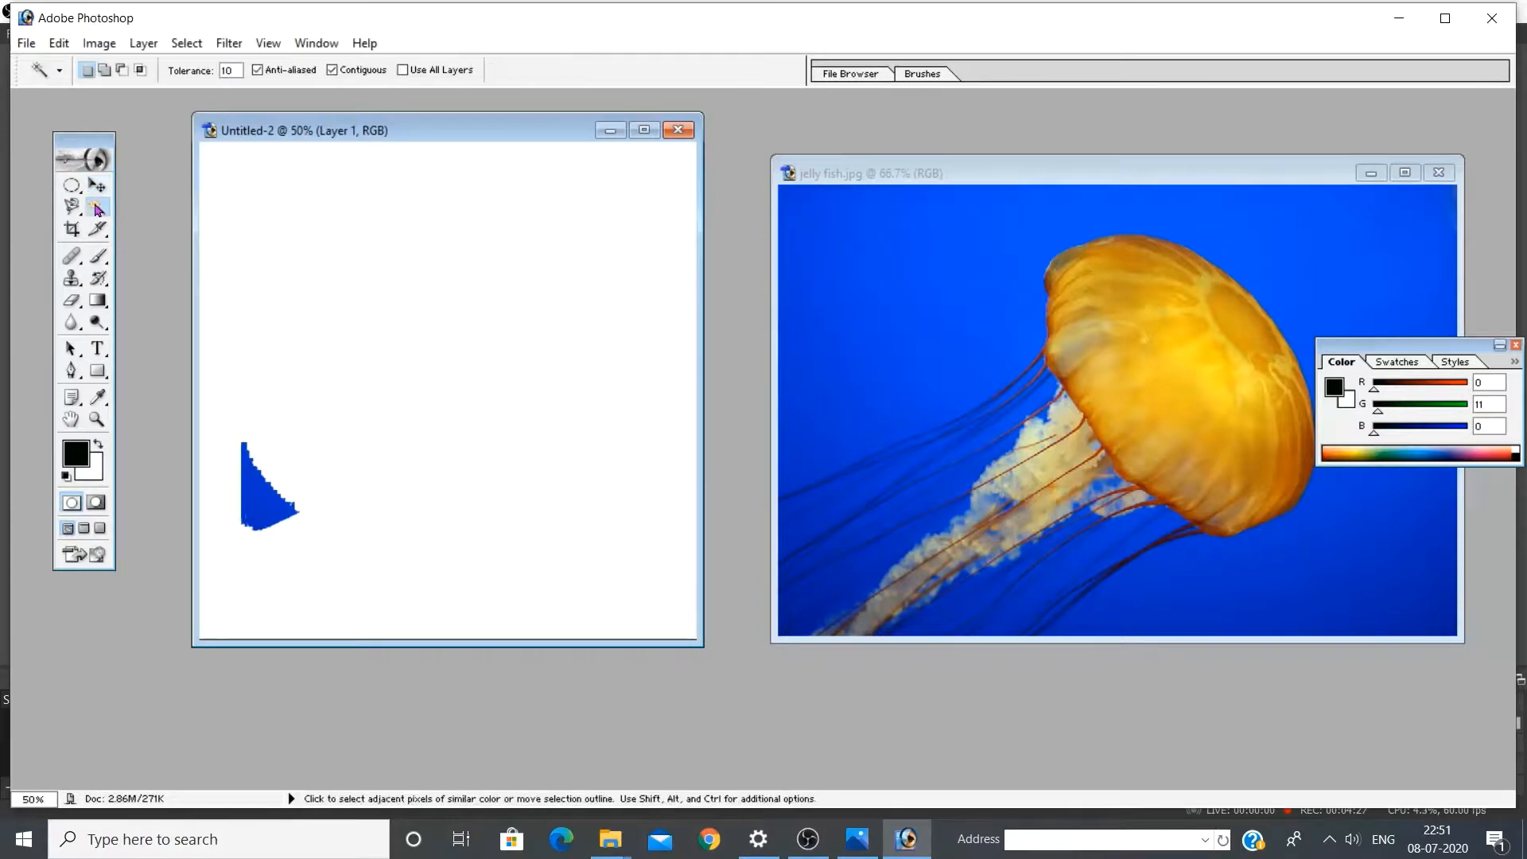
{"action": "double_click", "coordinate": [235, 70]}
{"action": "type", "text": "200"}
{"action": "left_click", "coordinate": [803, 450]}
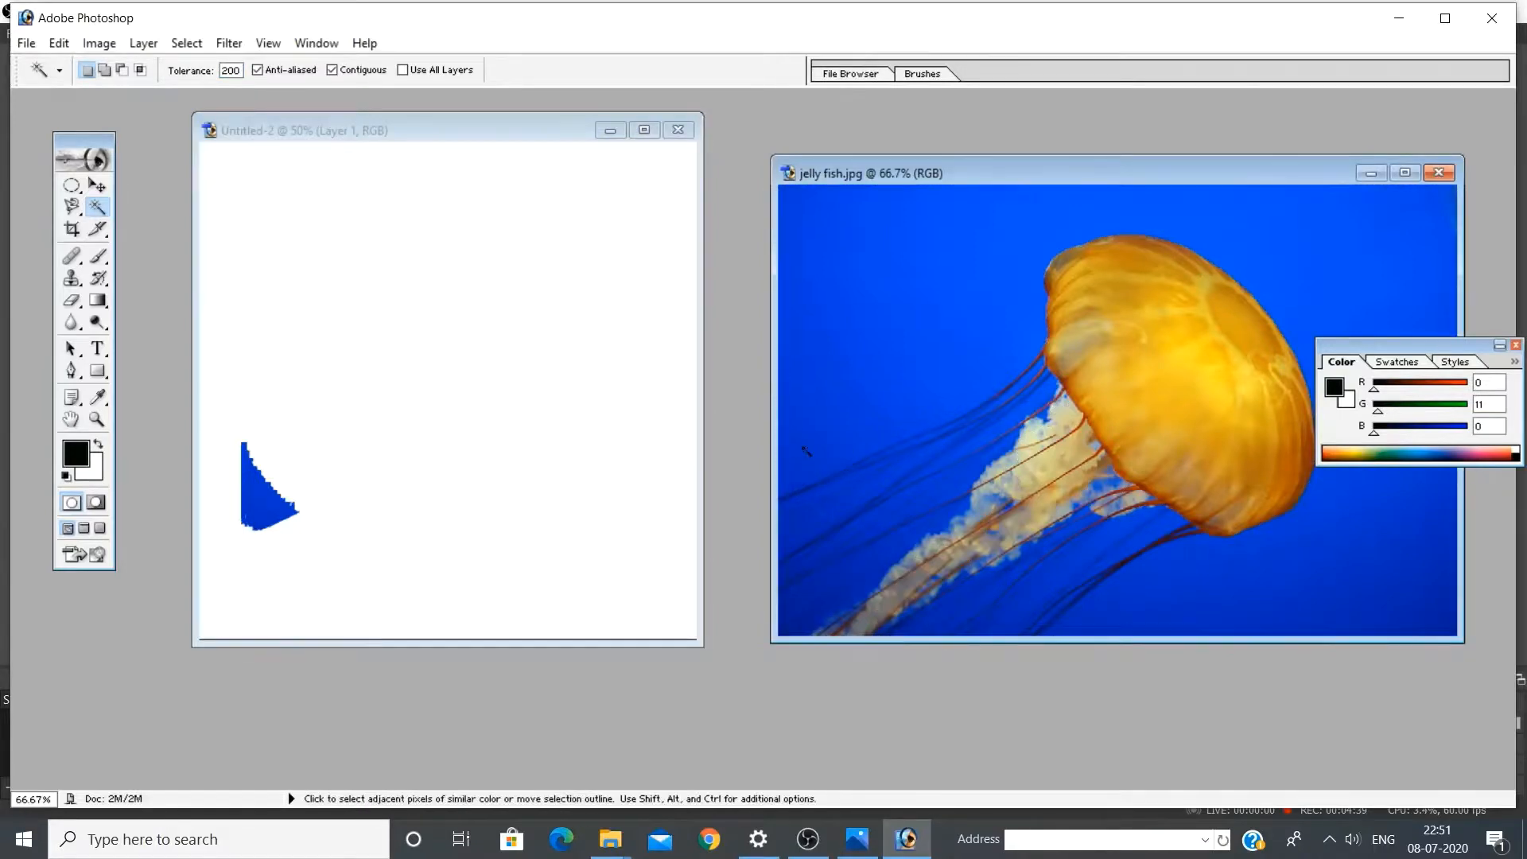
{"action": "left_click", "coordinate": [804, 452]}
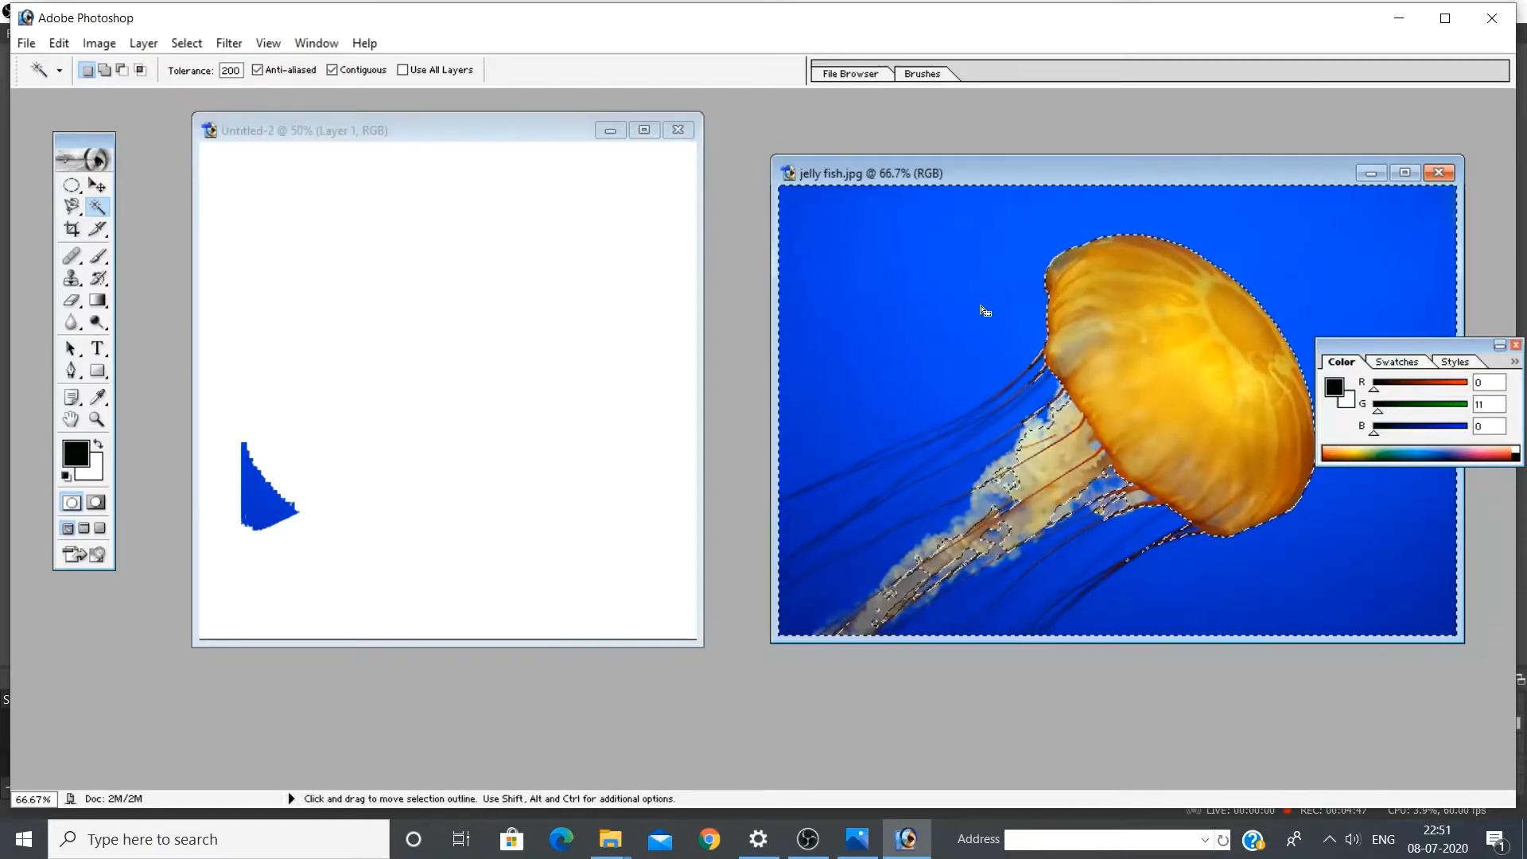
Try to carry the background selection from jelly fish.jpg into Untitled-2 with the Magic Wand, and return to jelly fish.jpg
{"action": "left_click_drag", "start_coordinate": [985, 312], "coordinate": [443, 321]}
{"action": "left_click", "coordinate": [587, 414]}
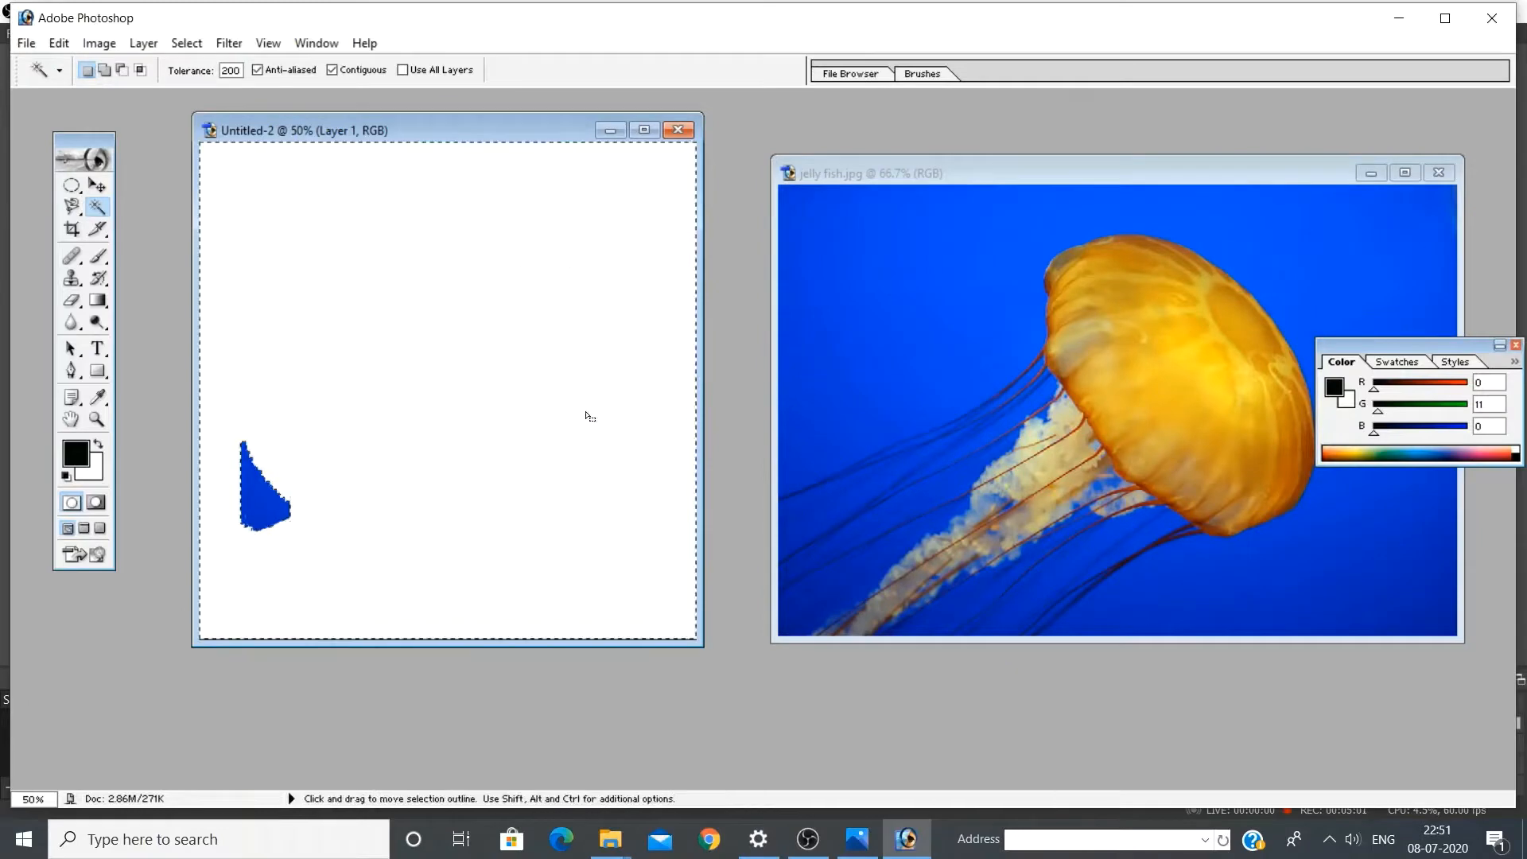
{"action": "left_click", "coordinate": [929, 210]}
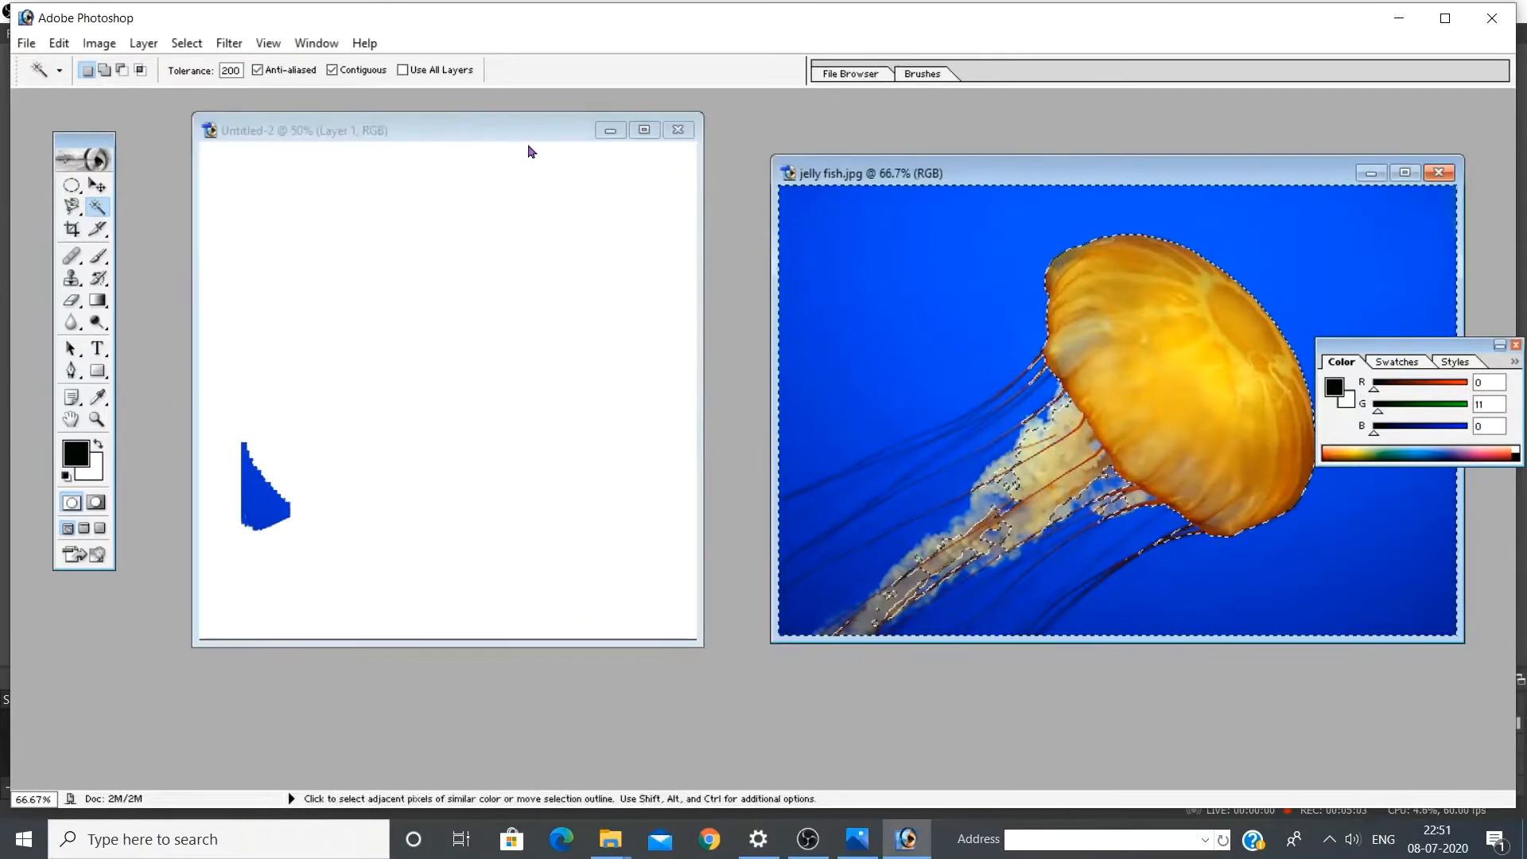
Copy the selected blue background from jelly fish.jpg into Untitled-2 with the Move tool
{"action": "left_click", "coordinate": [933, 284]}
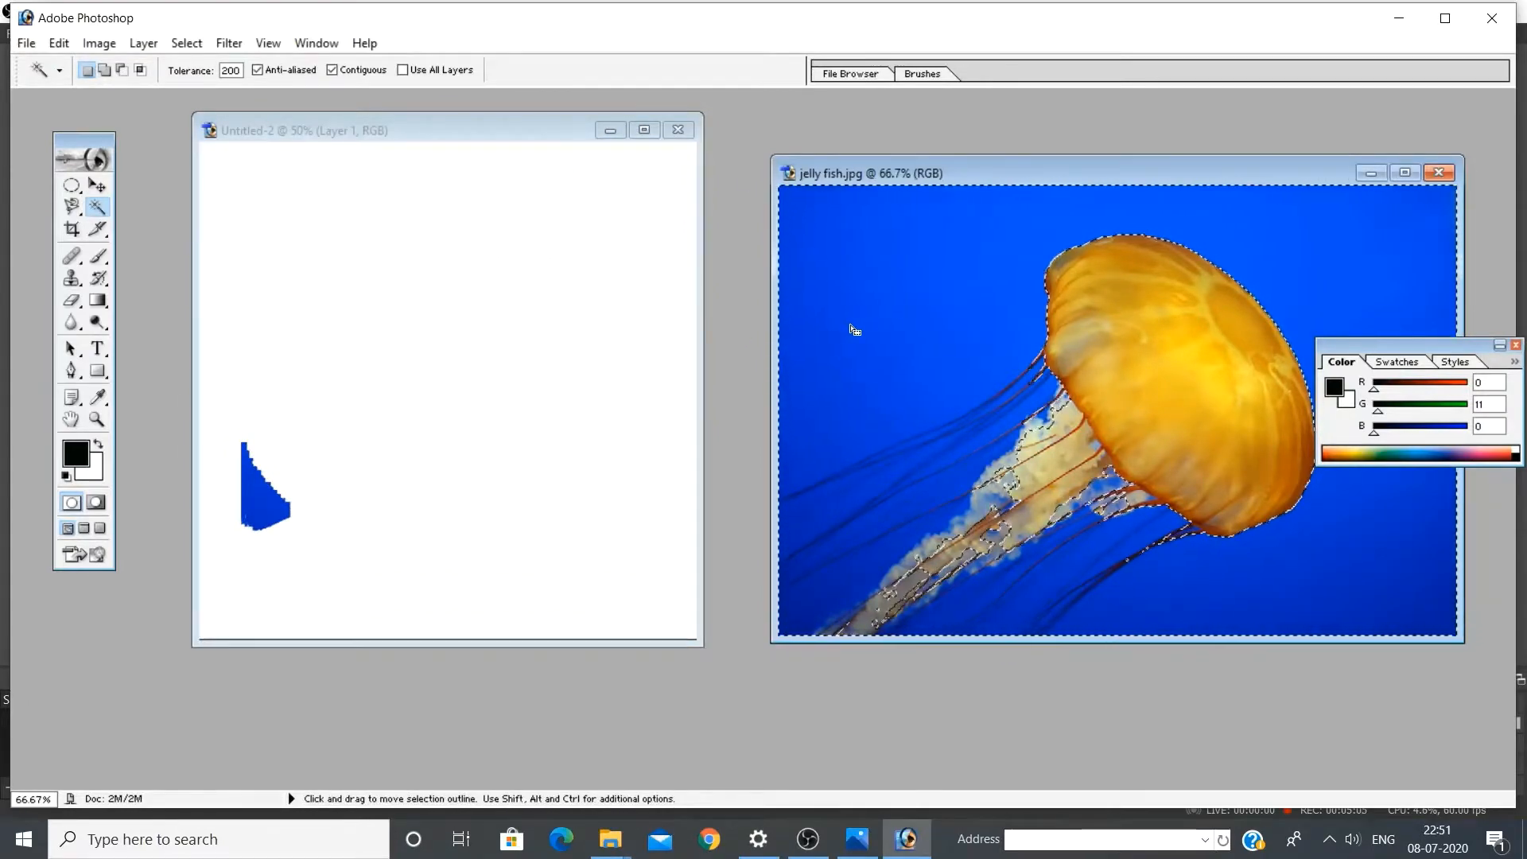
{"action": "key", "text": "v"}
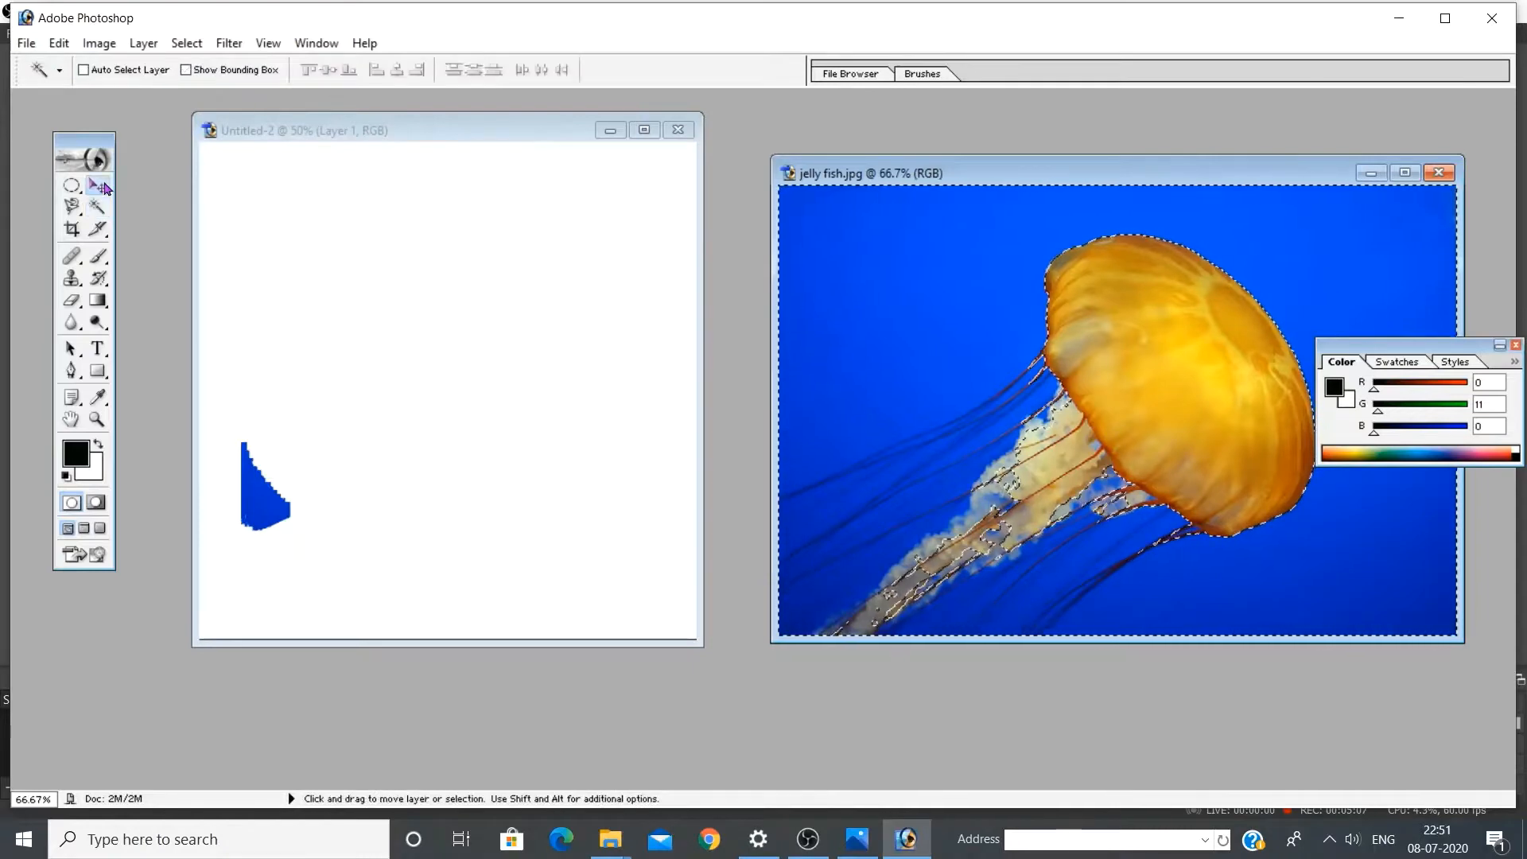
{"action": "left_click_drag", "start_coordinate": [832, 352], "coordinate": [323, 398]}
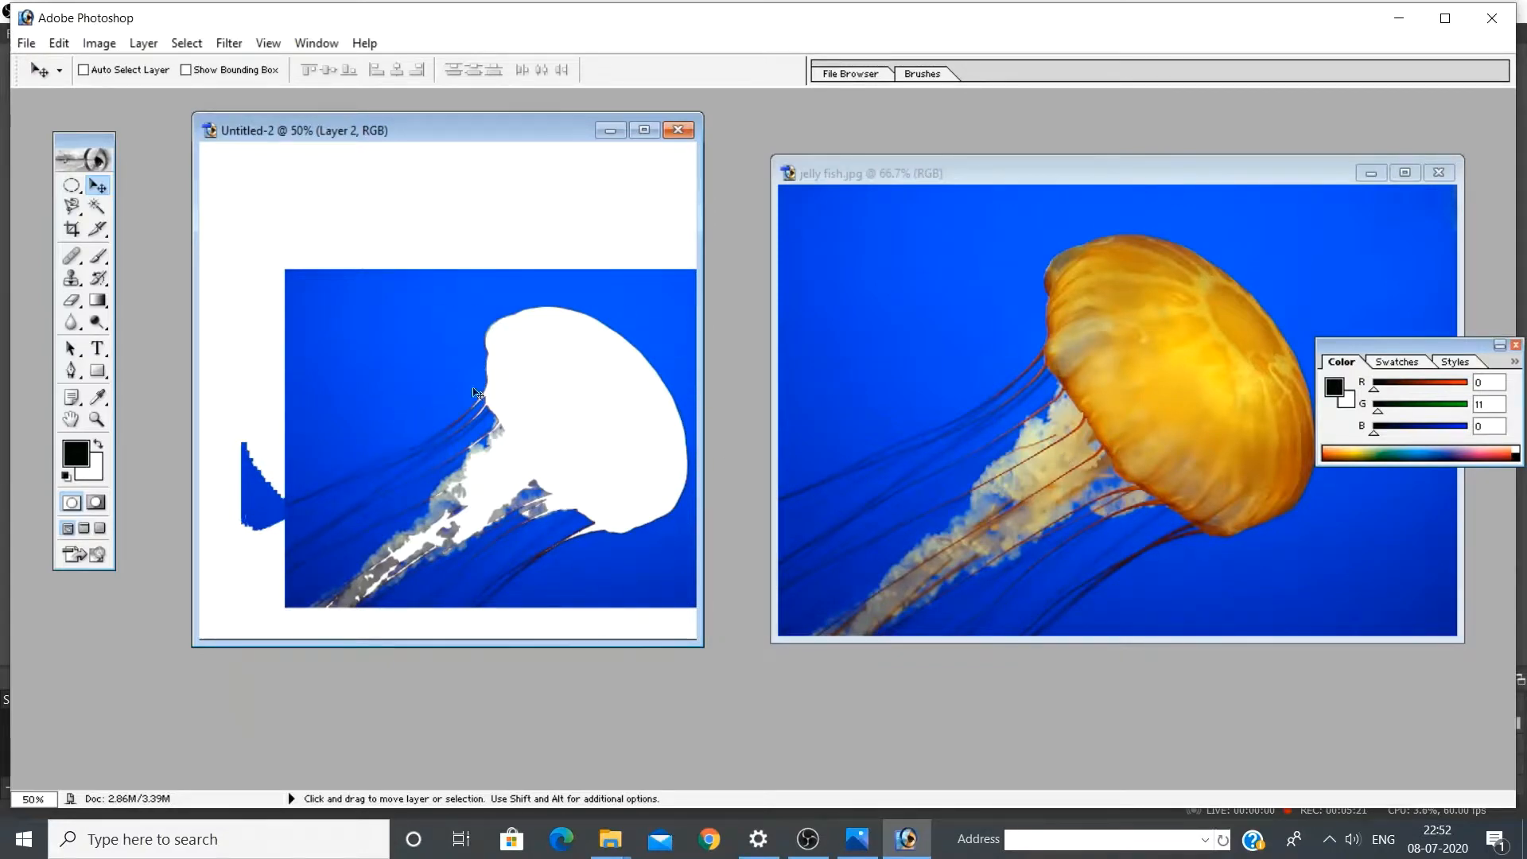
Select the copied blue background in Untitled-2 with the Magic Wand at tolerance 200
{"action": "left_click", "coordinate": [97, 206]}
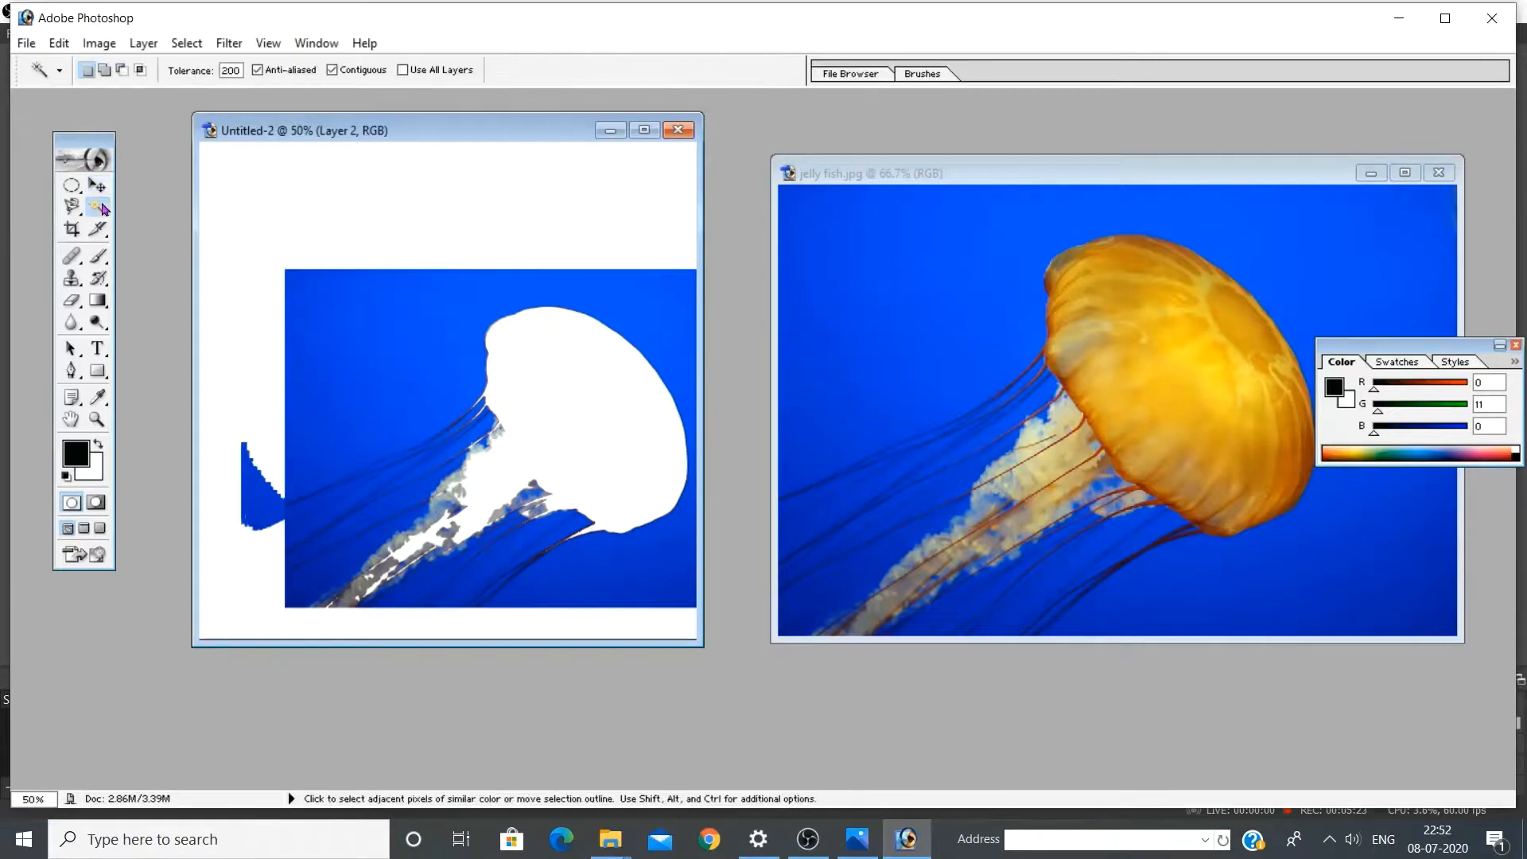
{"action": "left_click", "coordinate": [229, 70]}
{"action": "left_click", "coordinate": [571, 590]}
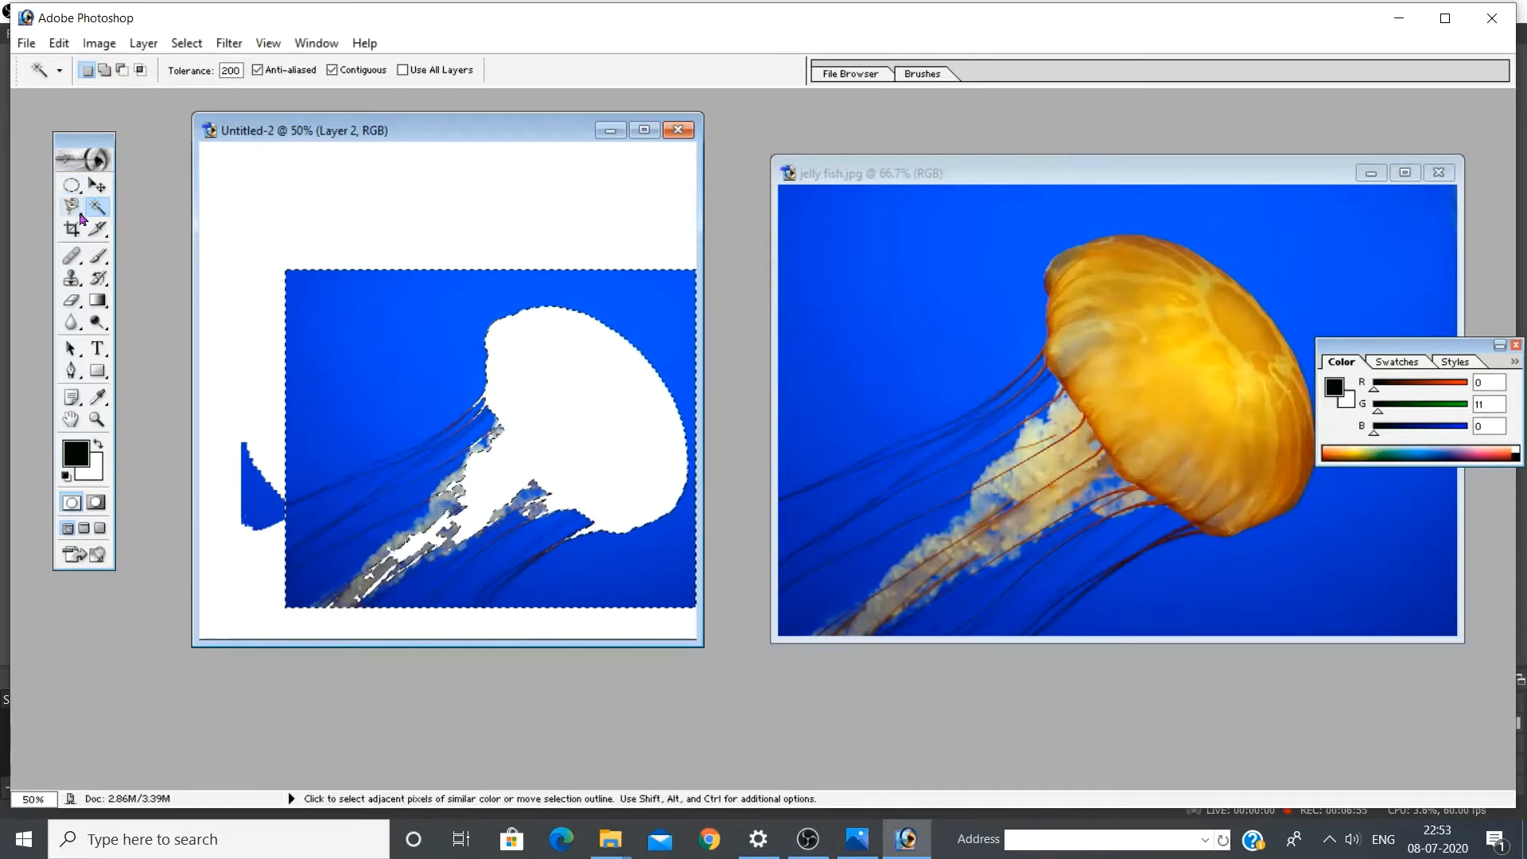
{"action": "left_click", "coordinate": [81, 215]}
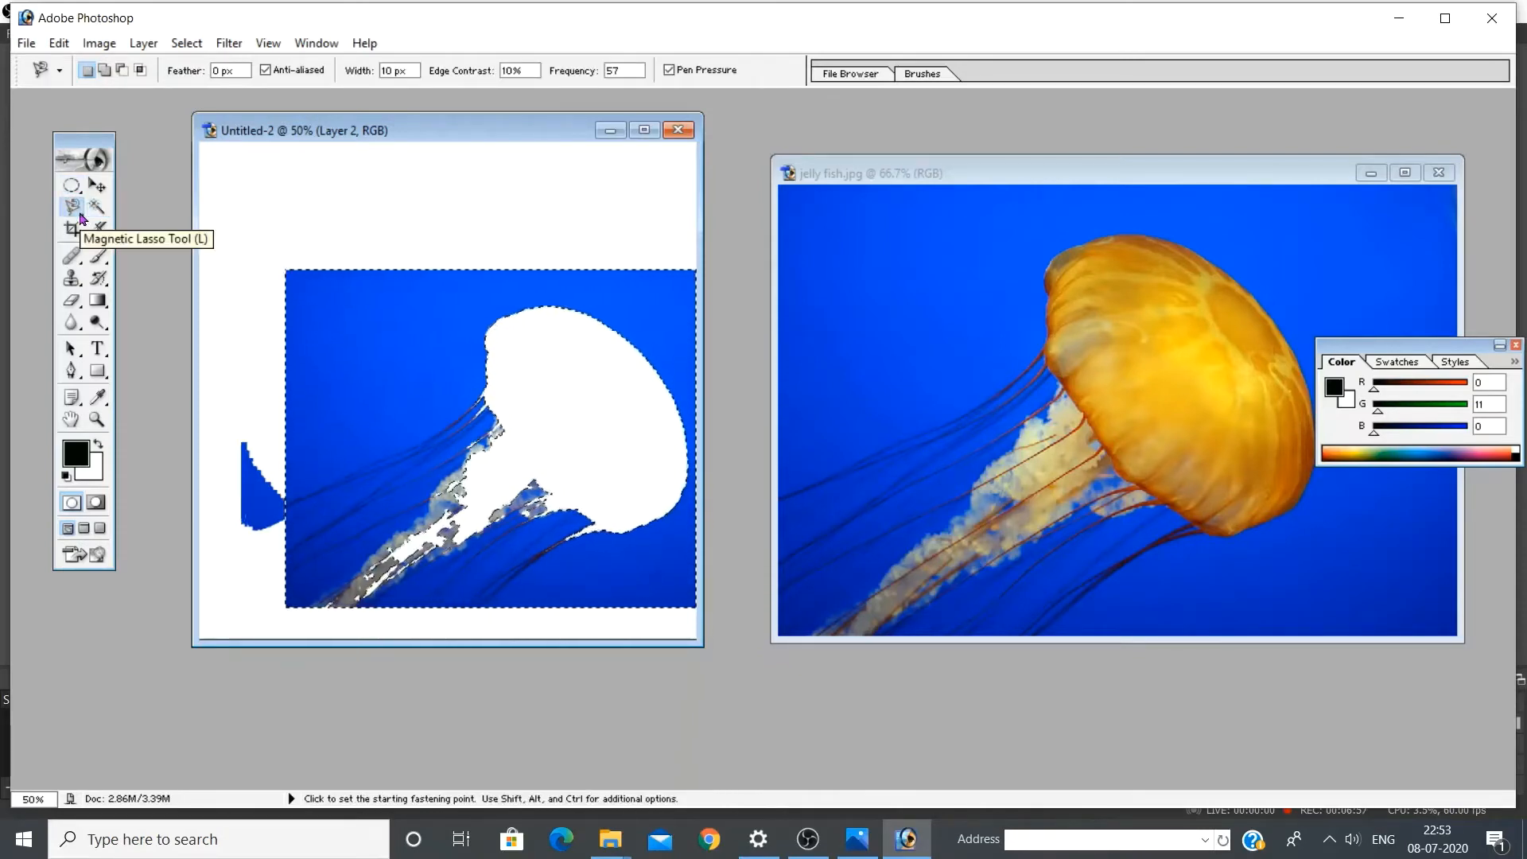
{"action": "left_click_drag", "start_coordinate": [81, 216], "coordinate": [132, 221]}
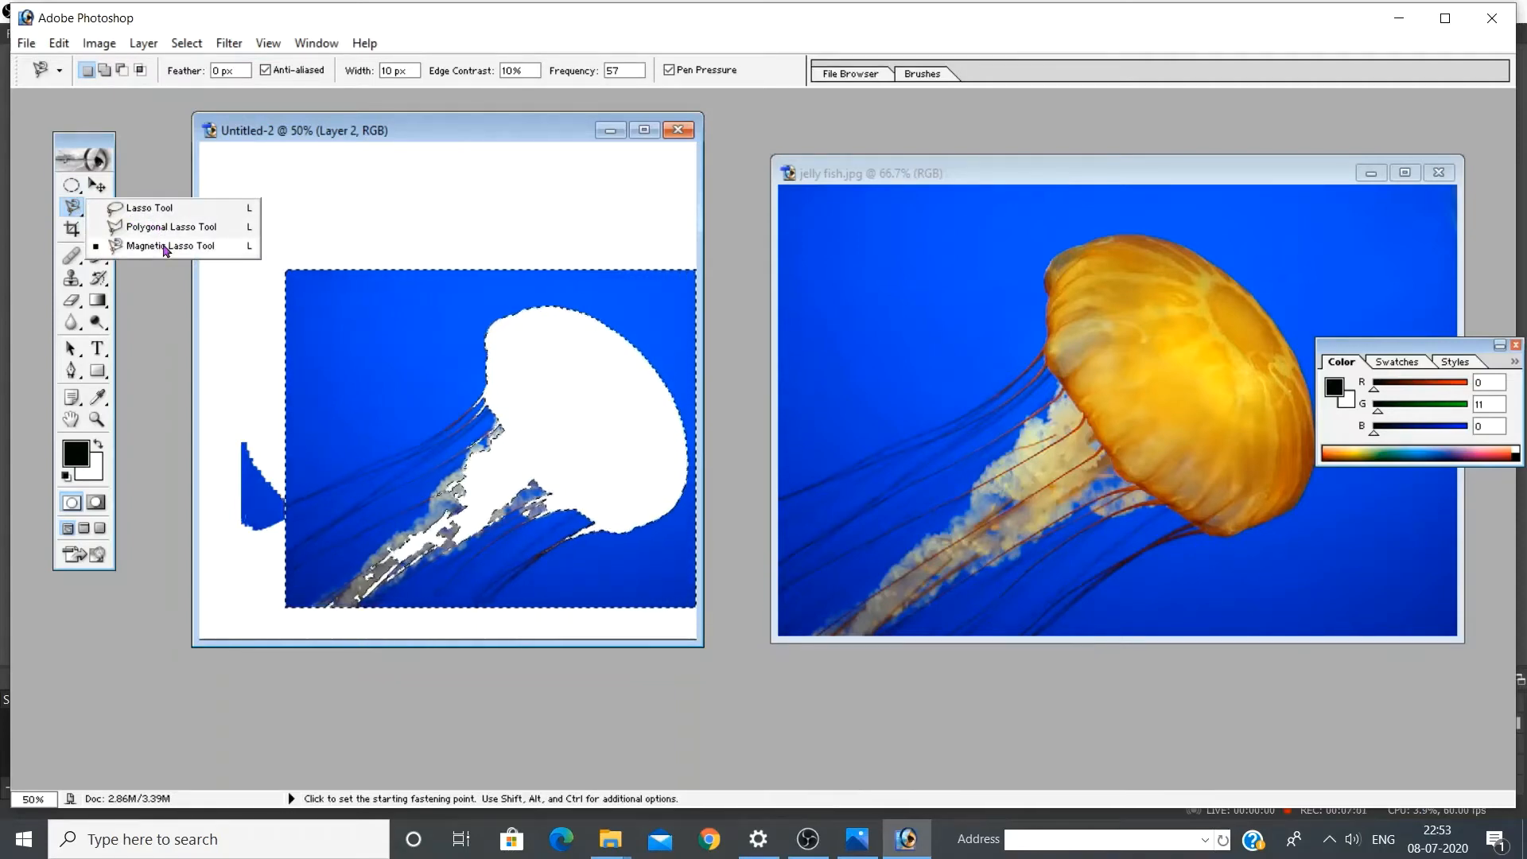
{"action": "left_click", "coordinate": [78, 233]}
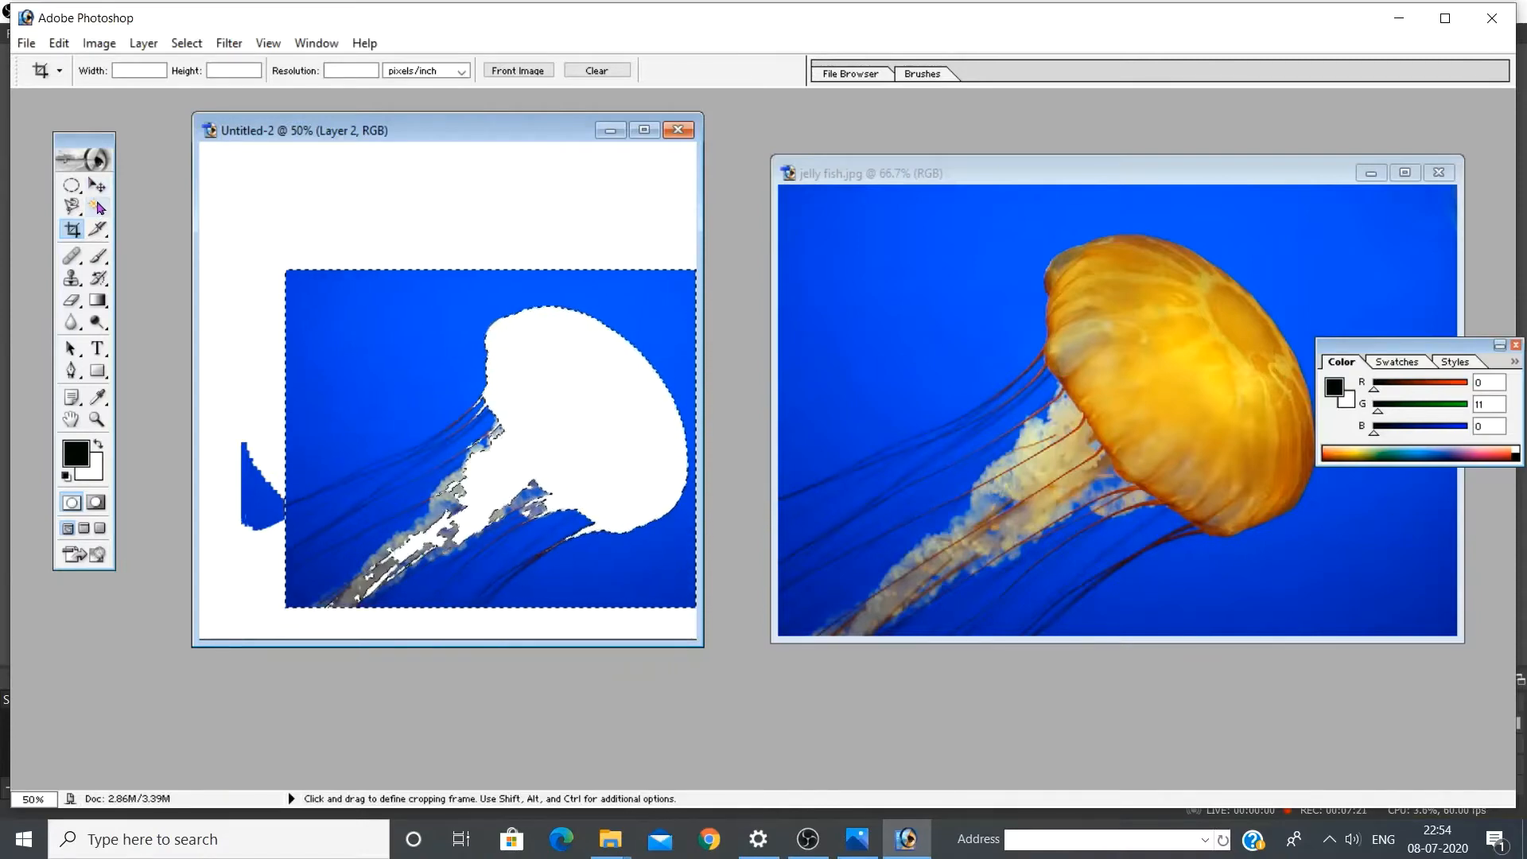
{"action": "left_click", "coordinate": [98, 207]}
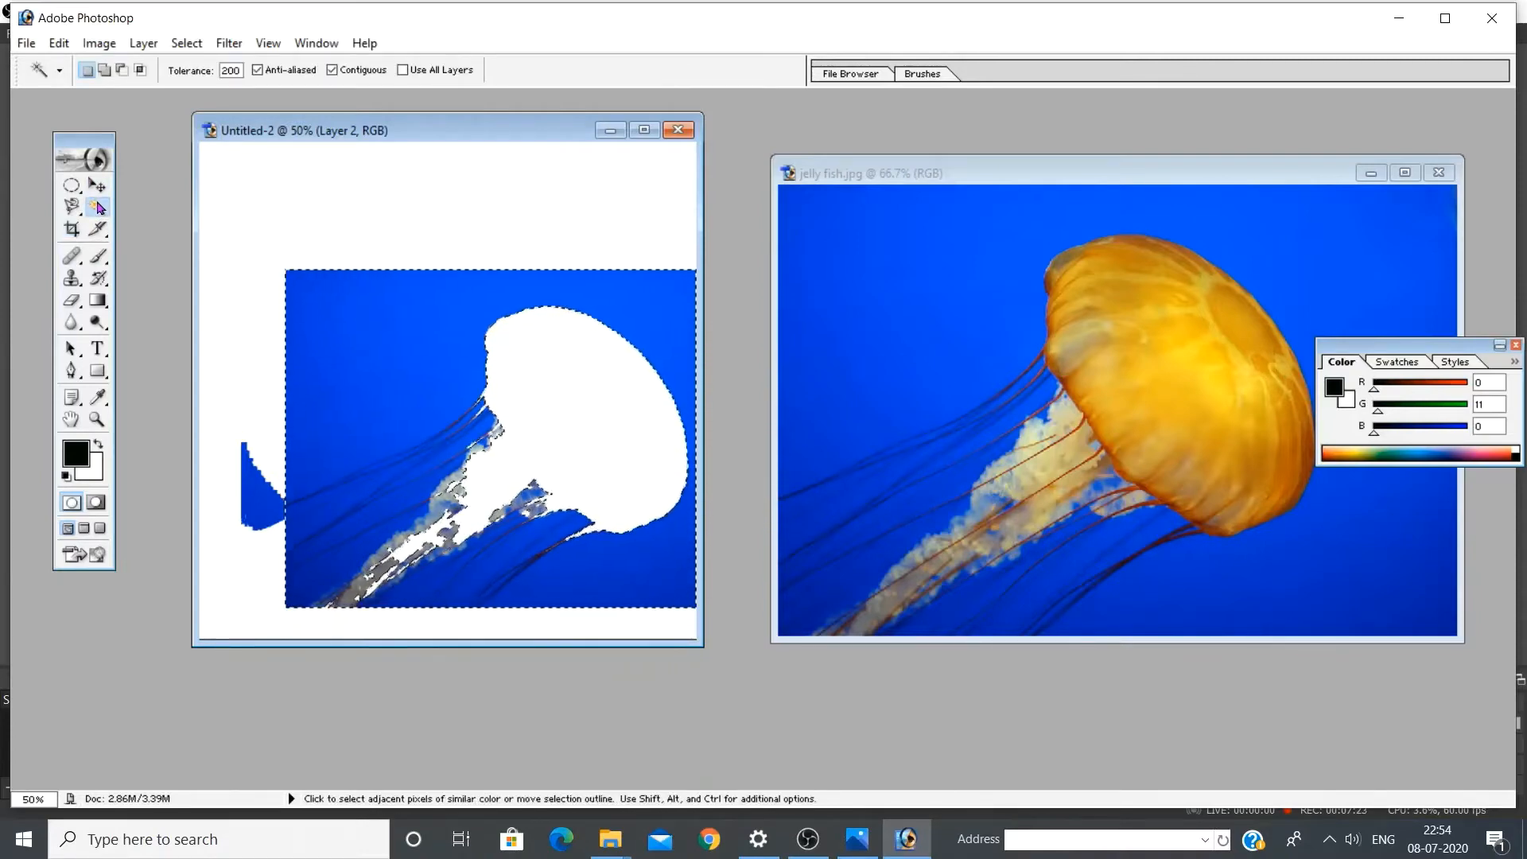